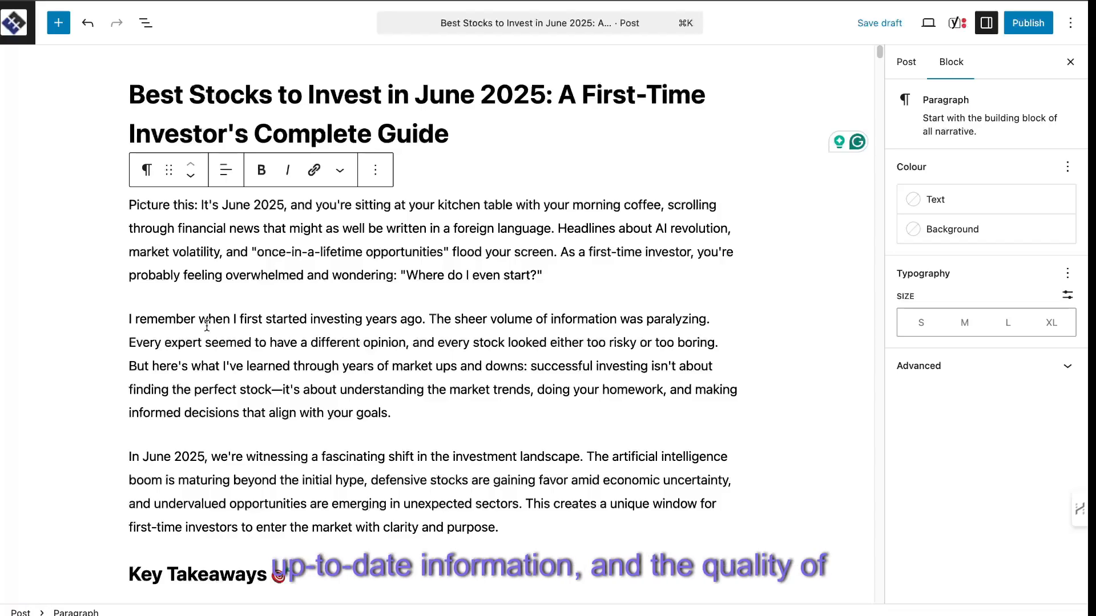
# Read through the example June 2025 stock-investing article from the introduction to the market landscape section.
pyautogui.scroll(-1, 427, 355)
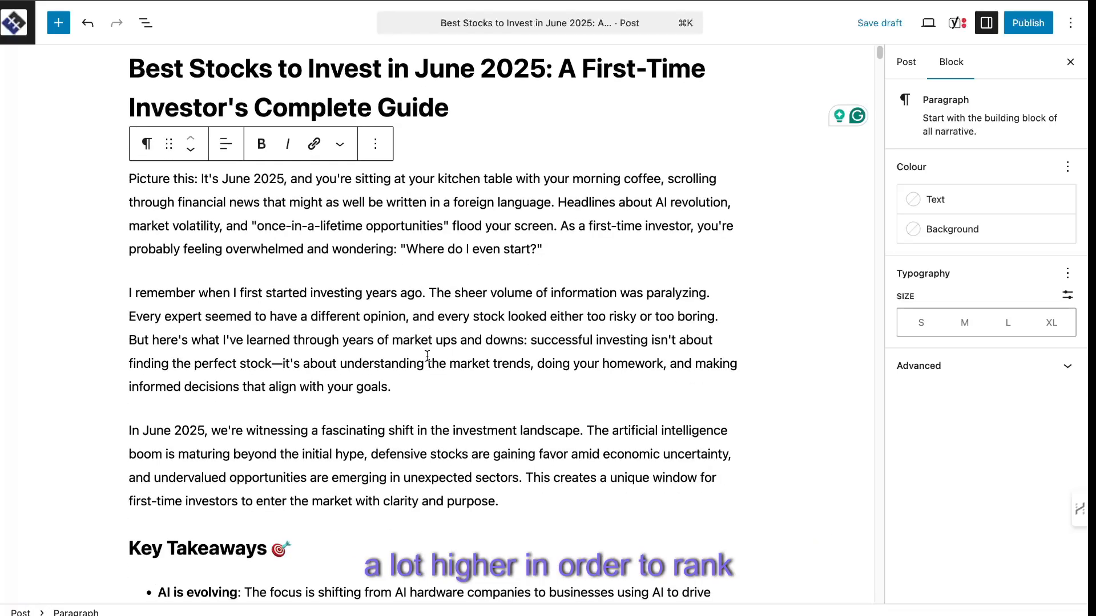
pyautogui.scroll(-1, 492, 326)
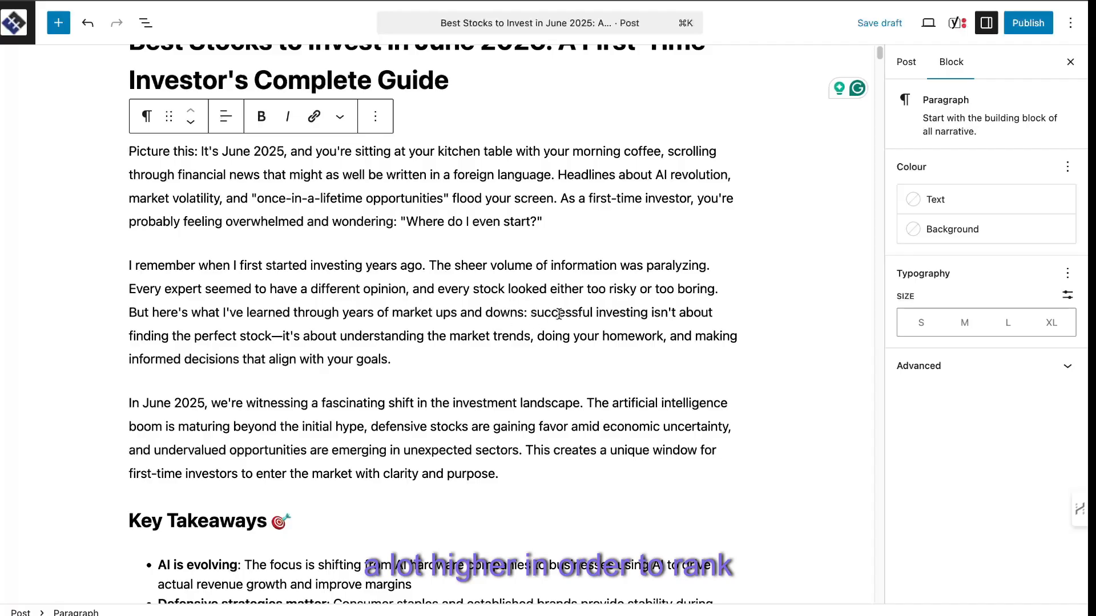
pyautogui.scroll(-1, 335, 326)
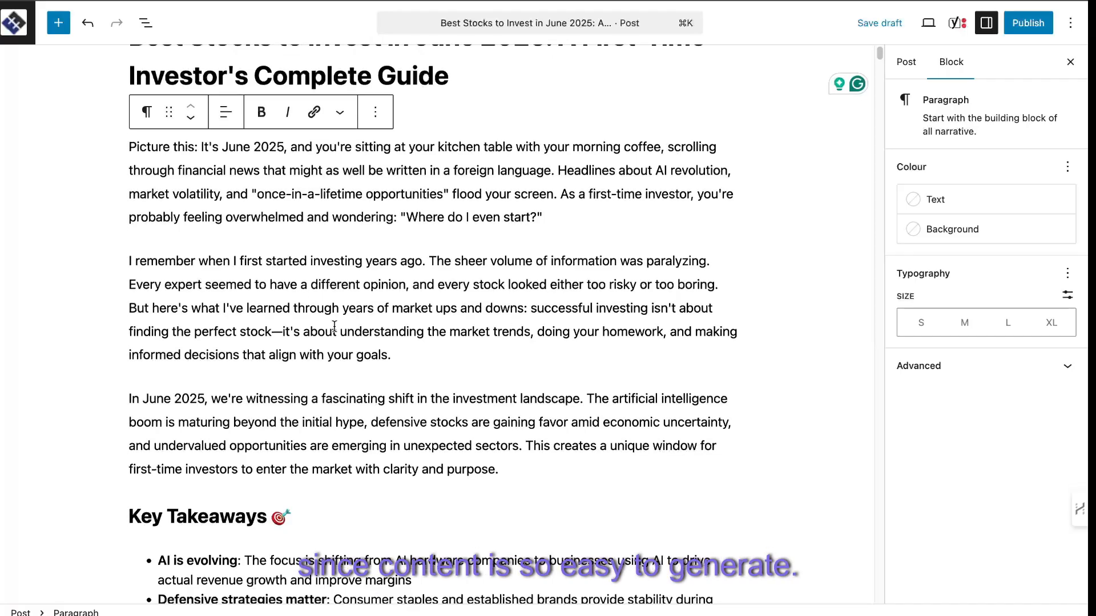
pyautogui.scroll(-5, 443, 330)
pyautogui.scroll(-3, 416, 335)
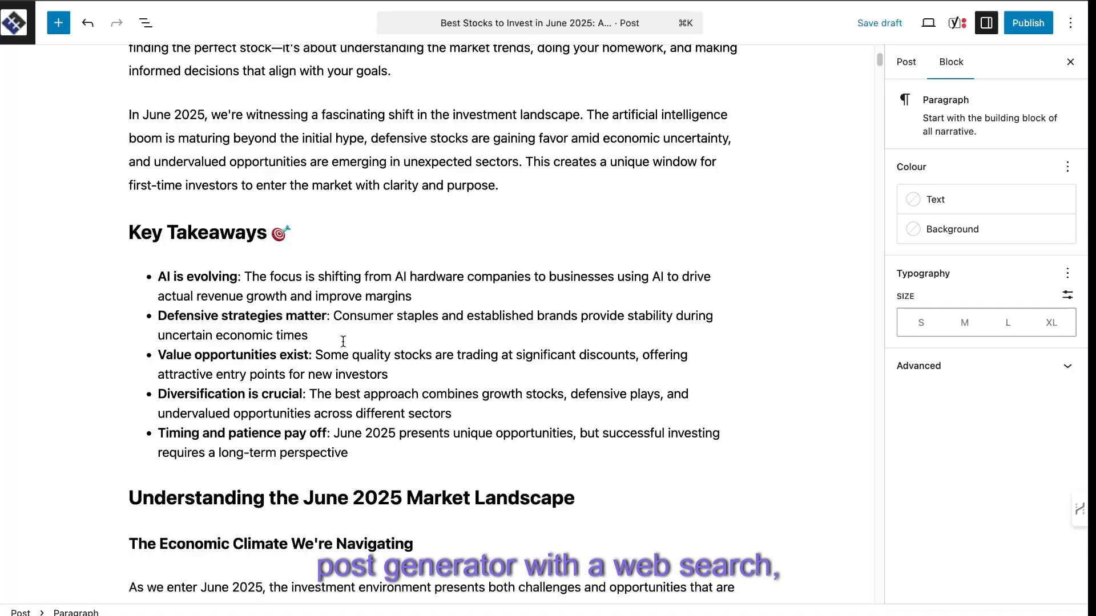
pyautogui.scroll(-1, 343, 341)
pyautogui.scroll(-1, 349, 364)
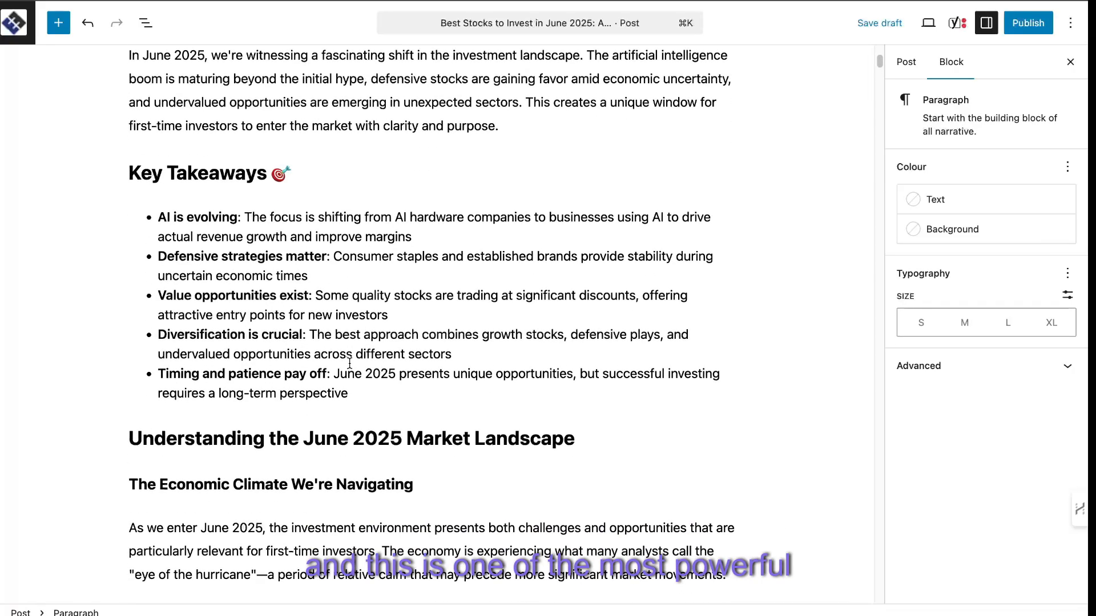
pyautogui.scroll(-1, 174, 317)
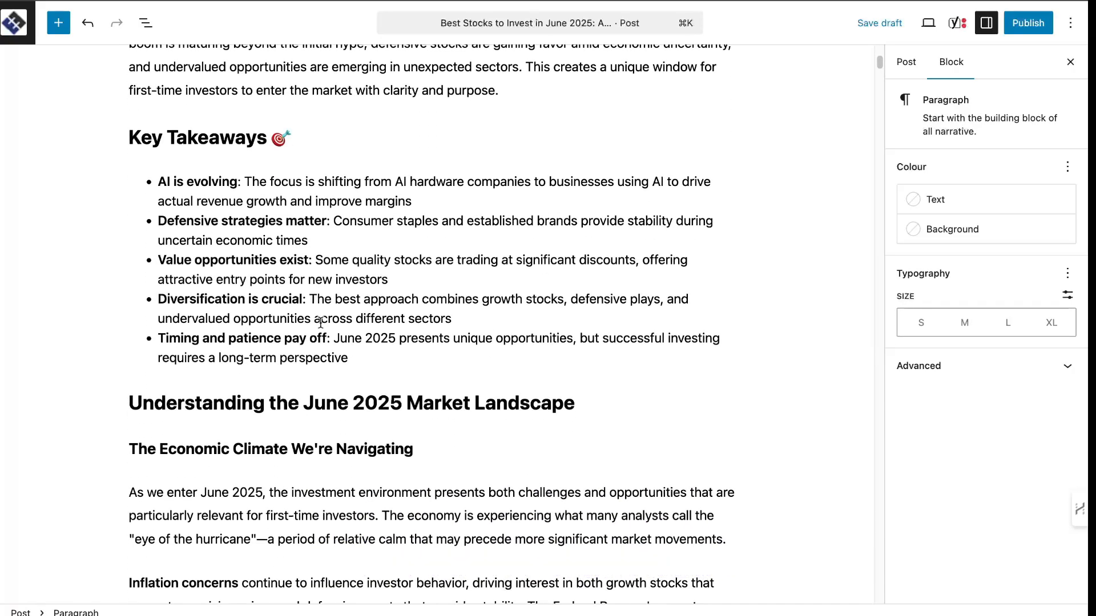
pyautogui.scroll(-1, 317, 323)
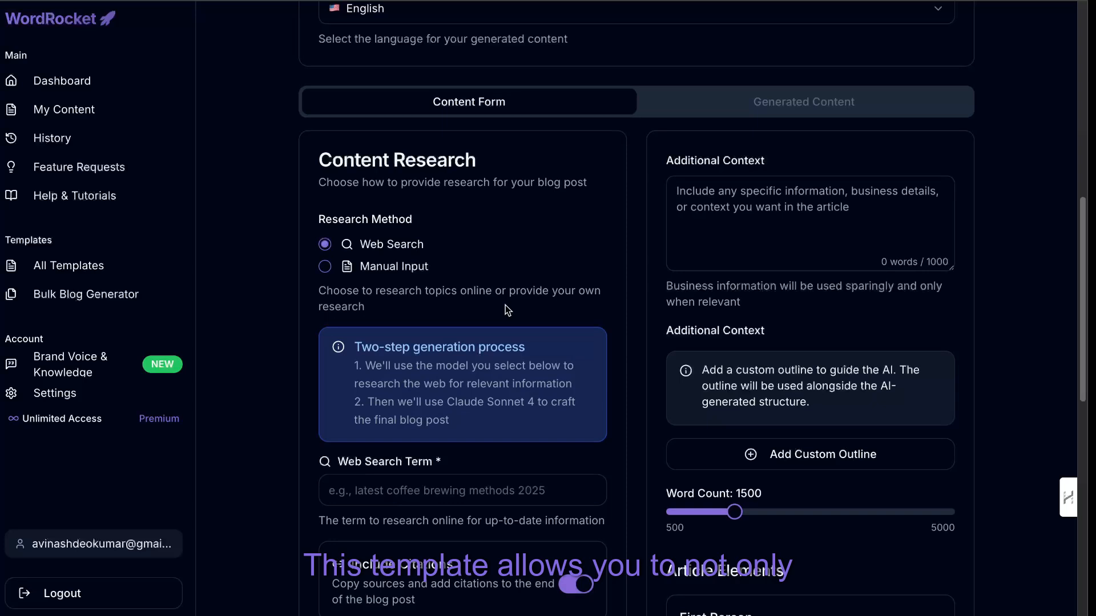
pyautogui.scroll(-1, 508, 379)
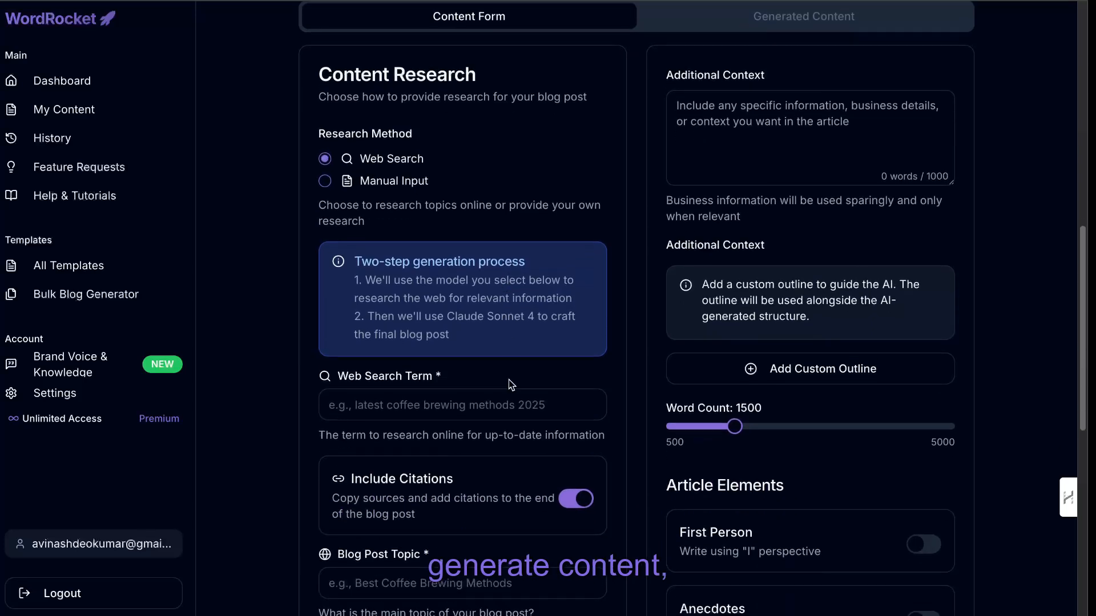
# Switch to WordRocket's AI blog generator and look over its research model choices, content research fields and sitemap settings.
pyautogui.click(504, 400)
pyautogui.scroll(-7, 504, 400)
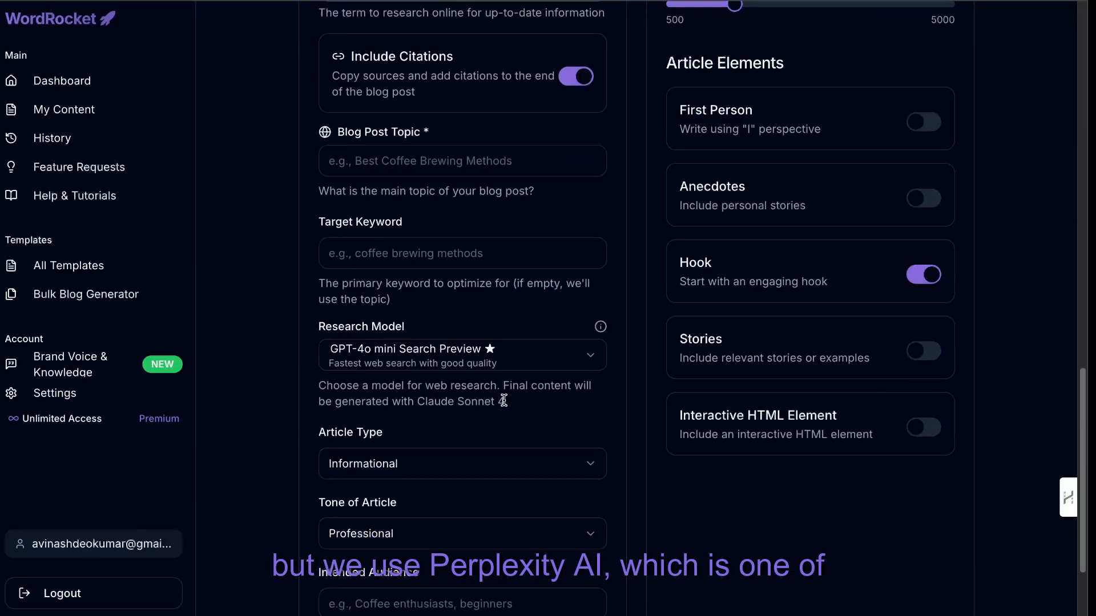
pyautogui.click(483, 366)
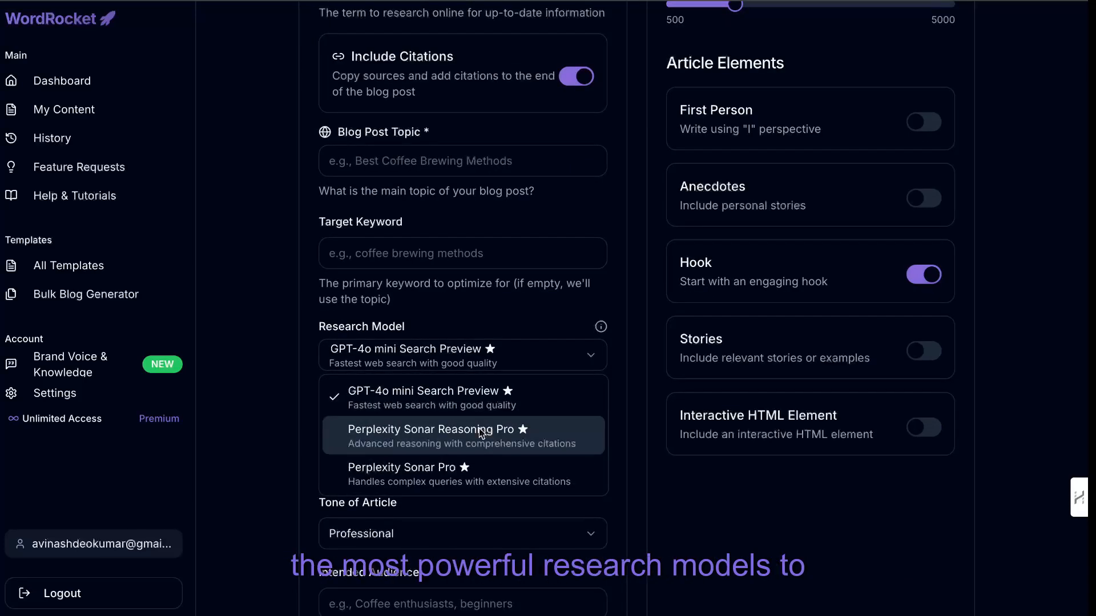
pyautogui.click(441, 296)
pyautogui.scroll(5, 440, 296)
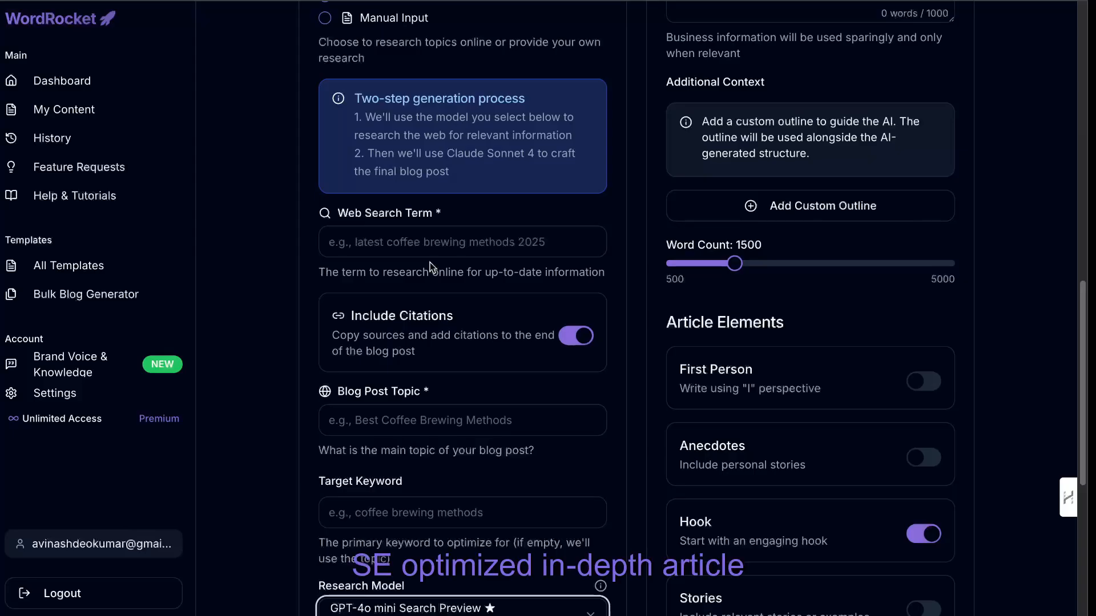
pyautogui.scroll(3, 430, 266)
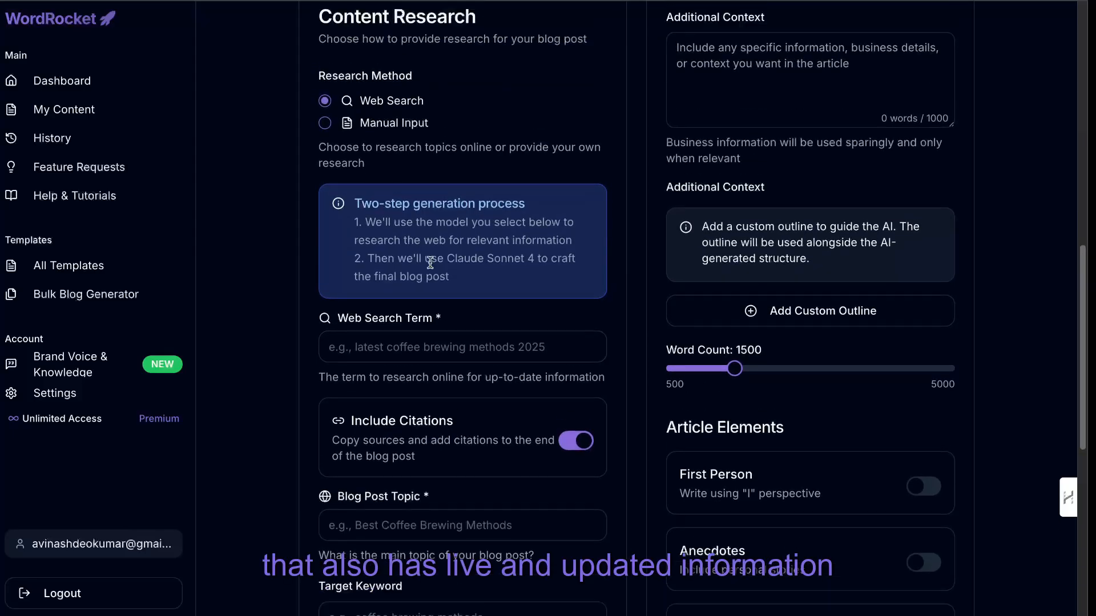
pyautogui.scroll(1, 430, 232)
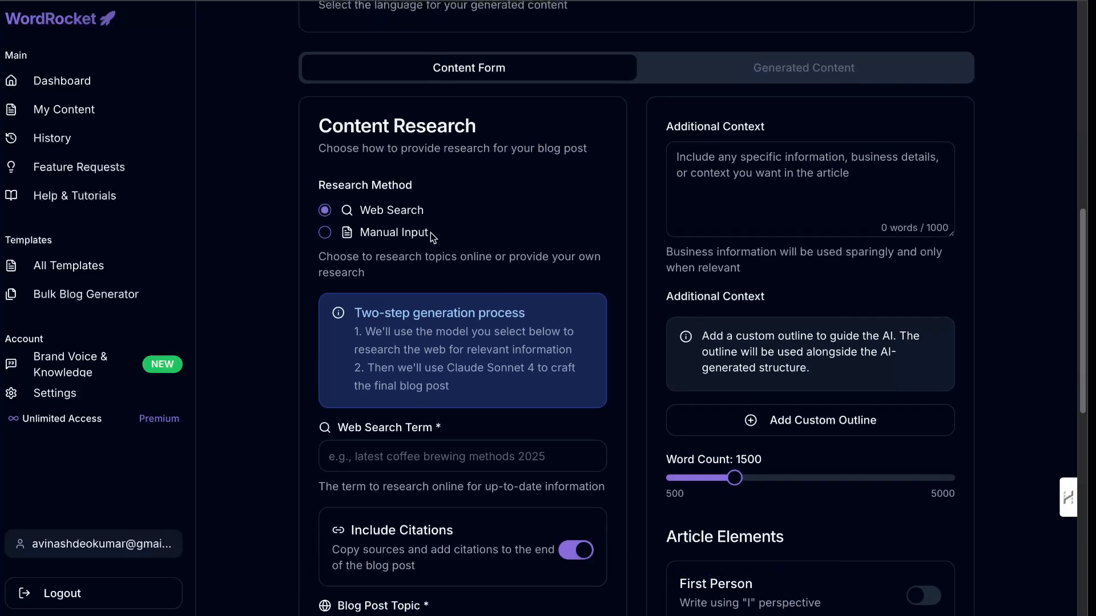
pyautogui.scroll(7, 430, 232)
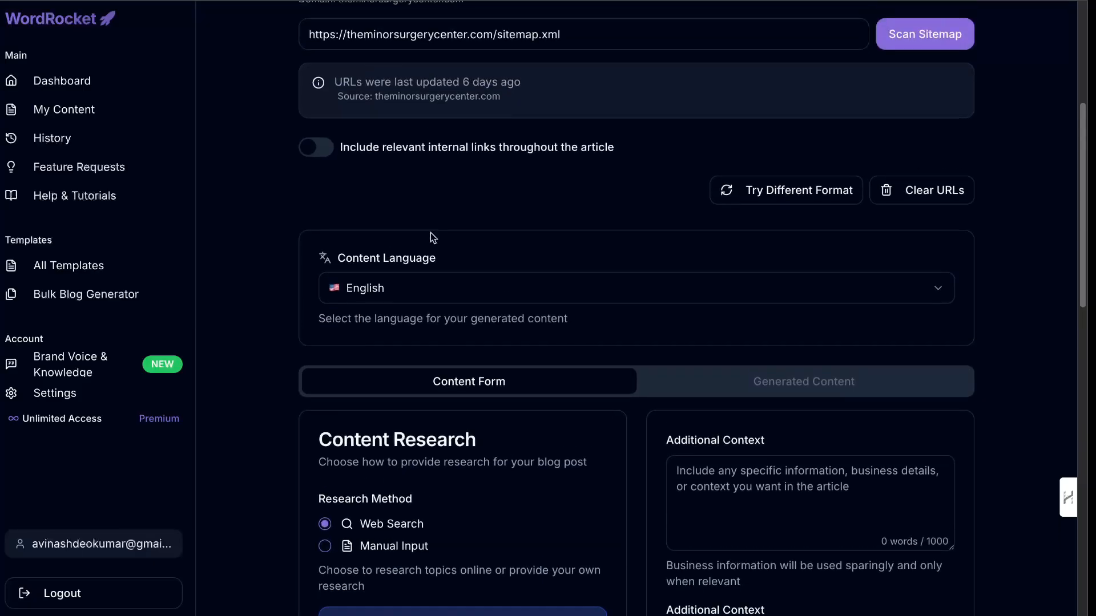
pyautogui.scroll(3, 430, 237)
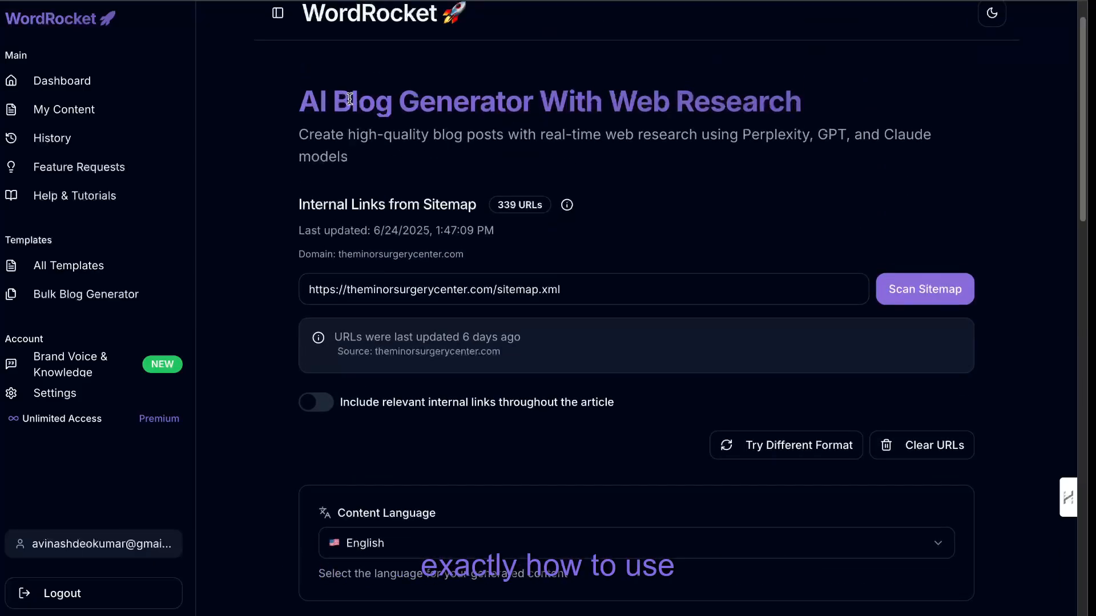
# Examine the content form's sections and compare the models offered for the web research.
pyautogui.click(85, 80)
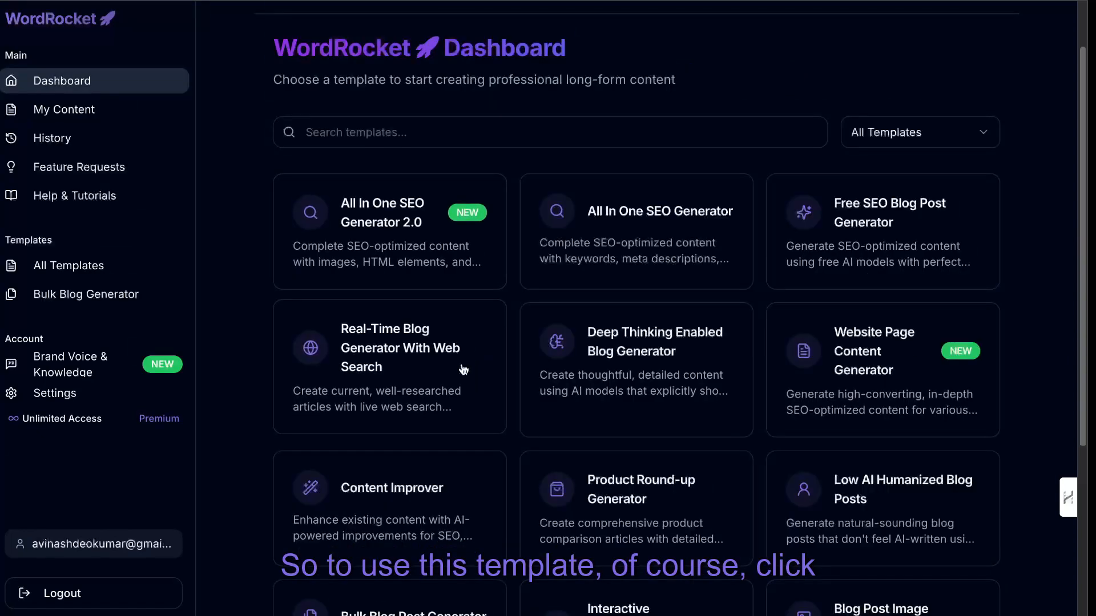
pyautogui.click(463, 370)
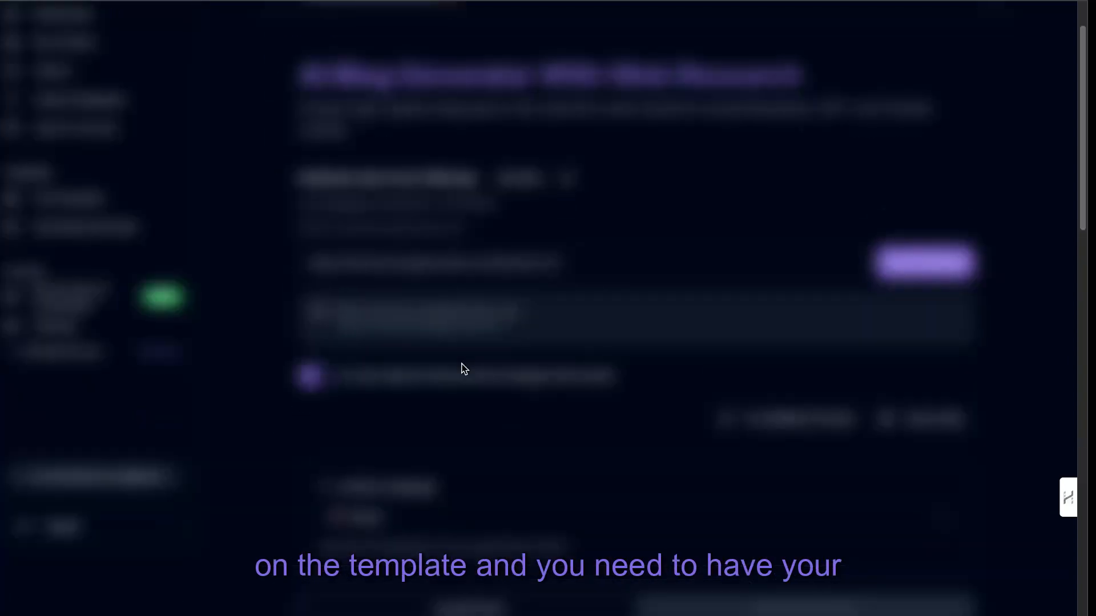
pyautogui.scroll(-5, 543, 391)
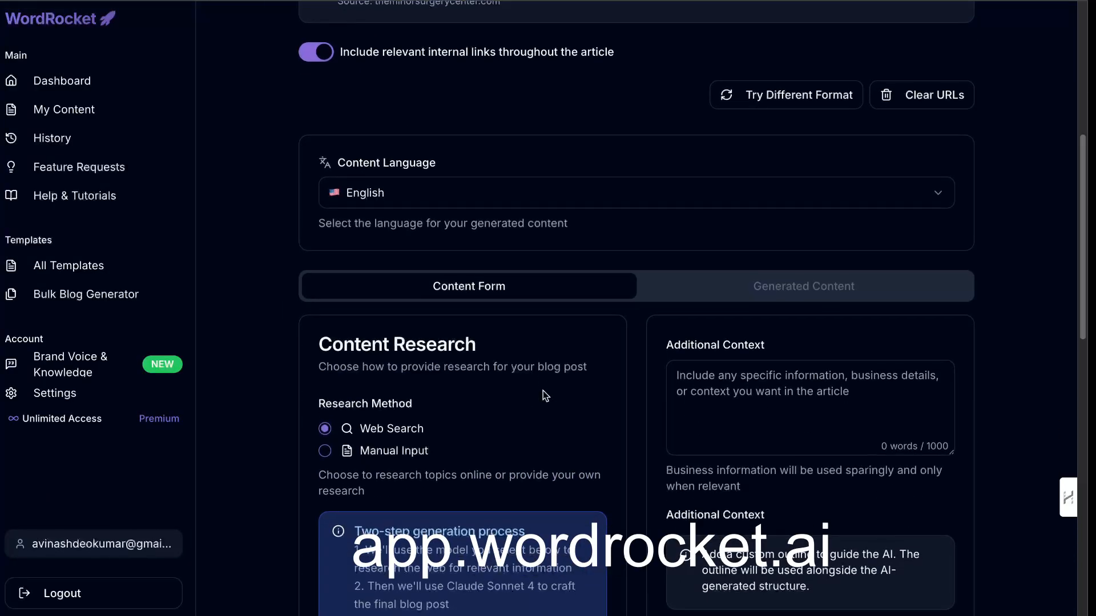
pyautogui.scroll(-1, 544, 394)
pyautogui.scroll(-8, 545, 396)
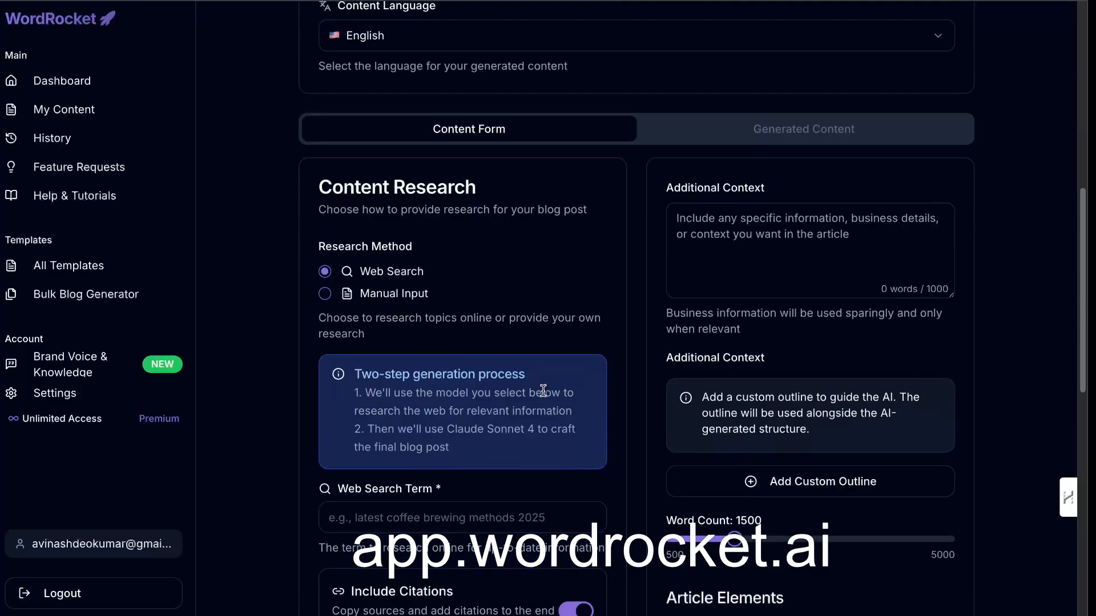
pyautogui.scroll(-3, 545, 395)
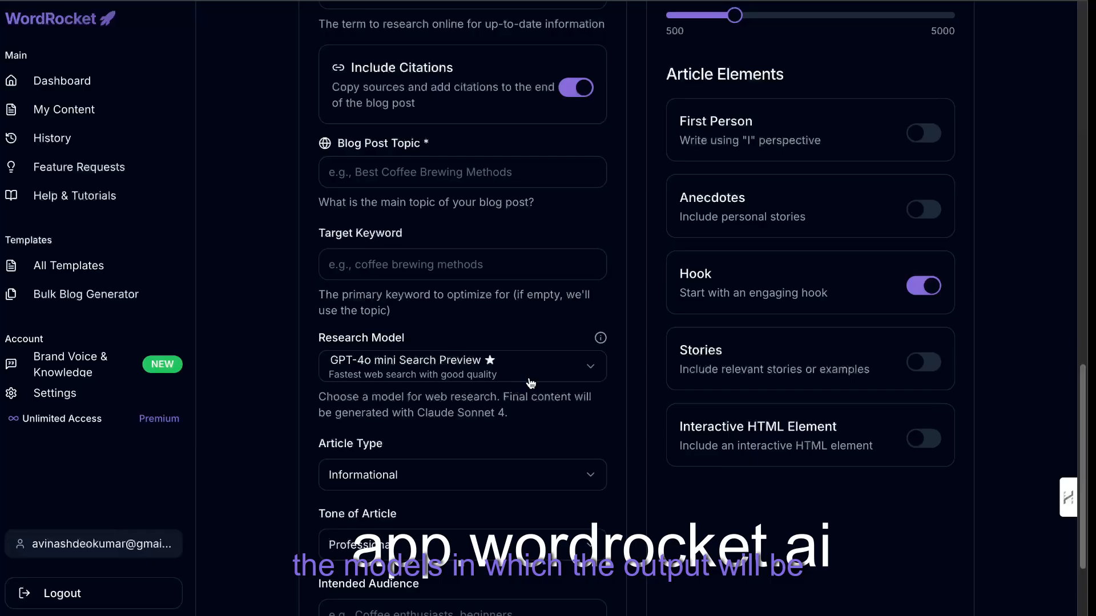
pyautogui.click(530, 383)
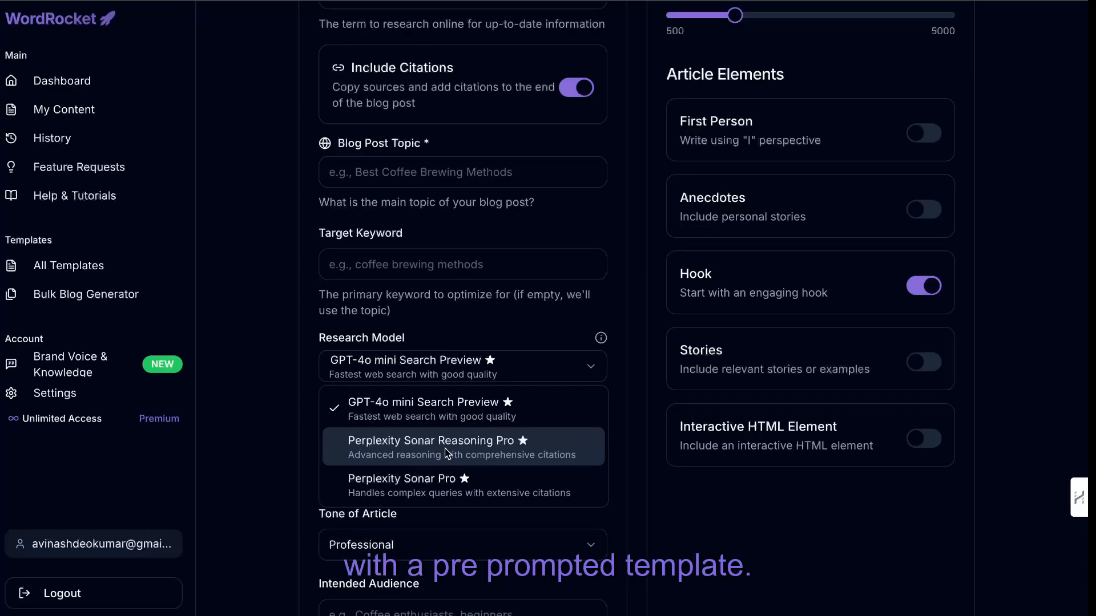
pyautogui.click(436, 338)
# Enter "mortgage news today in toronto" as the web search term for the content research.
pyautogui.scroll(2, 436, 336)
pyautogui.scroll(-1, 436, 335)
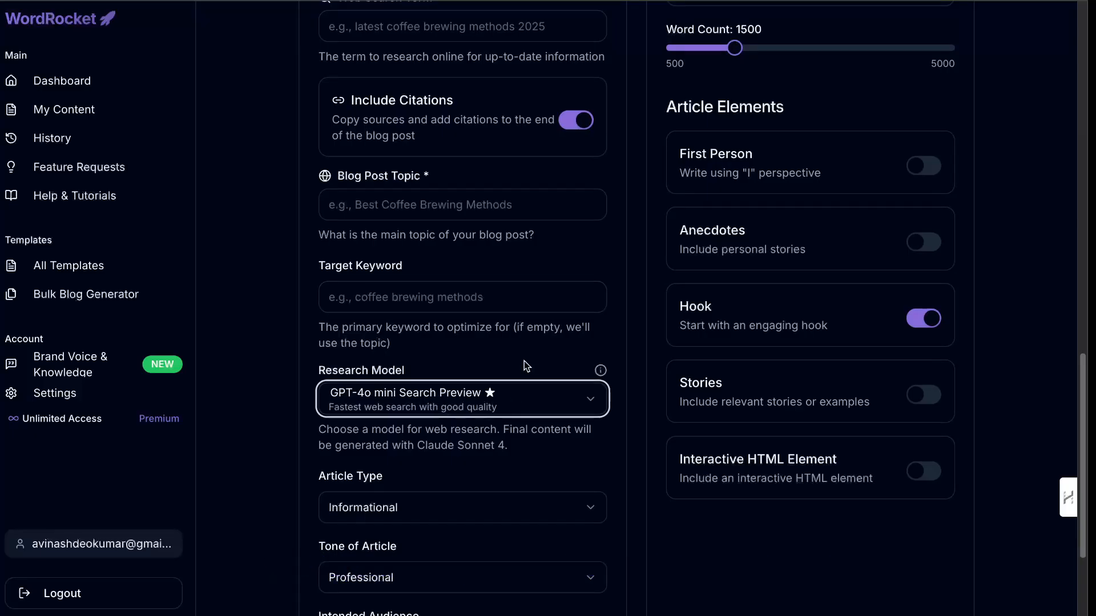
pyautogui.scroll(5, 525, 364)
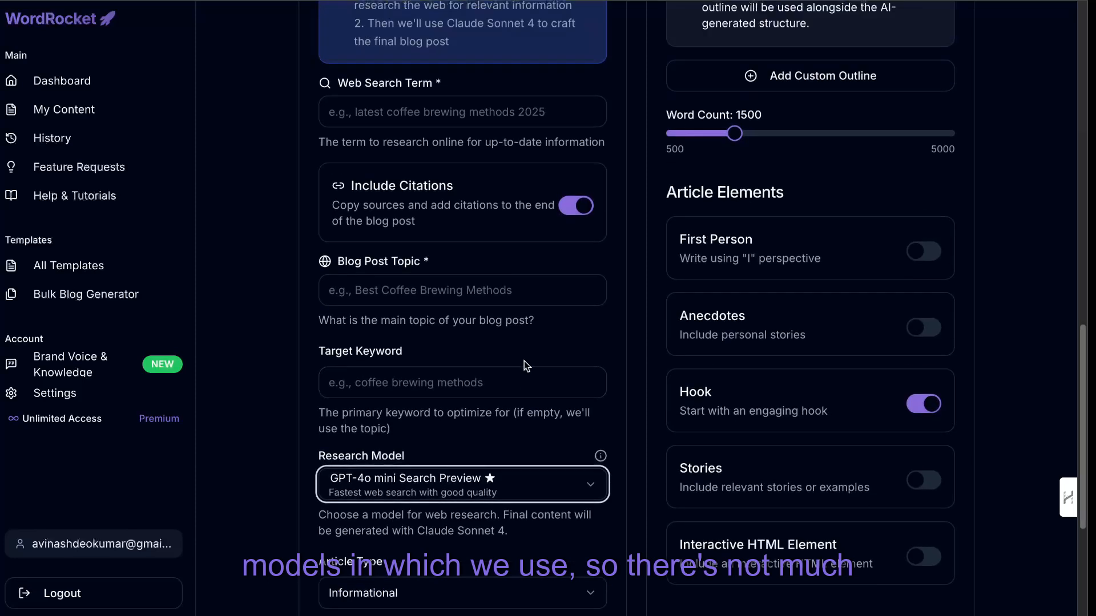
pyautogui.scroll(2, 524, 361)
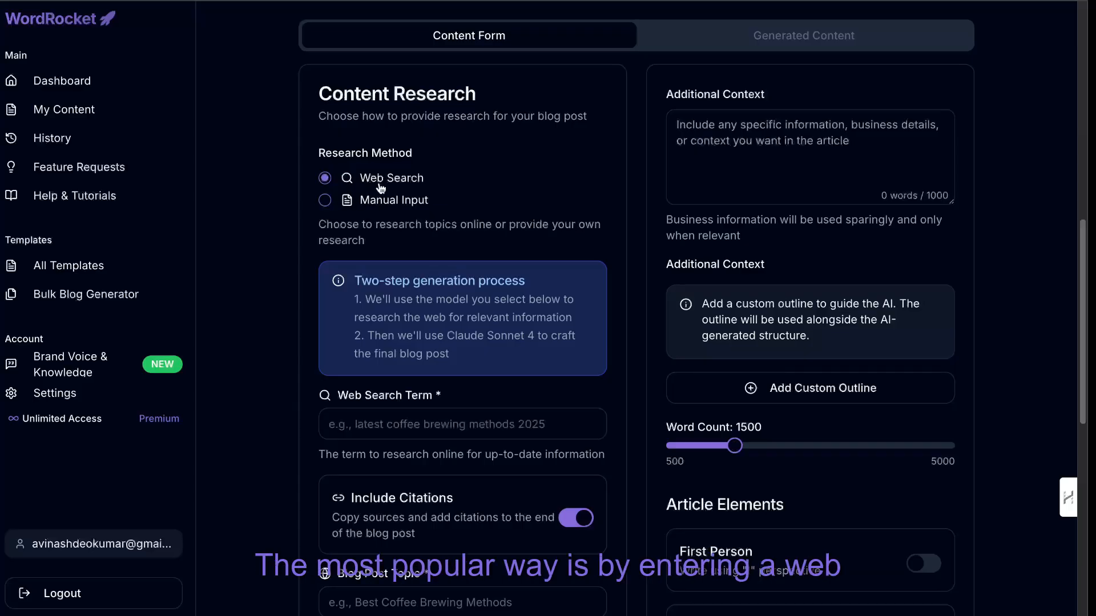
pyautogui.click(410, 422)
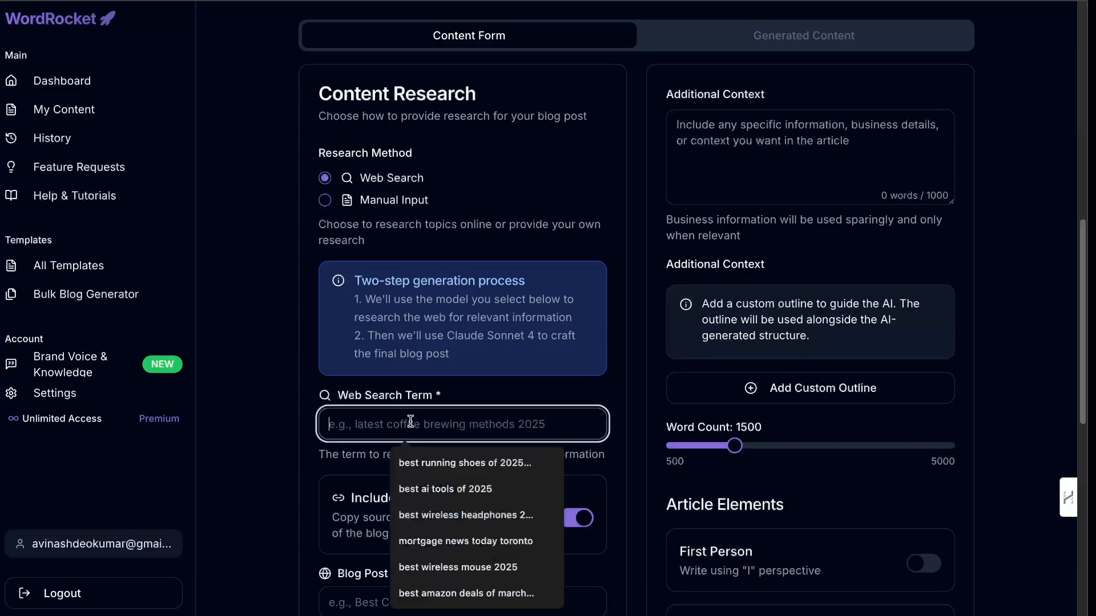
pyautogui.scroll(1, 427, 358)
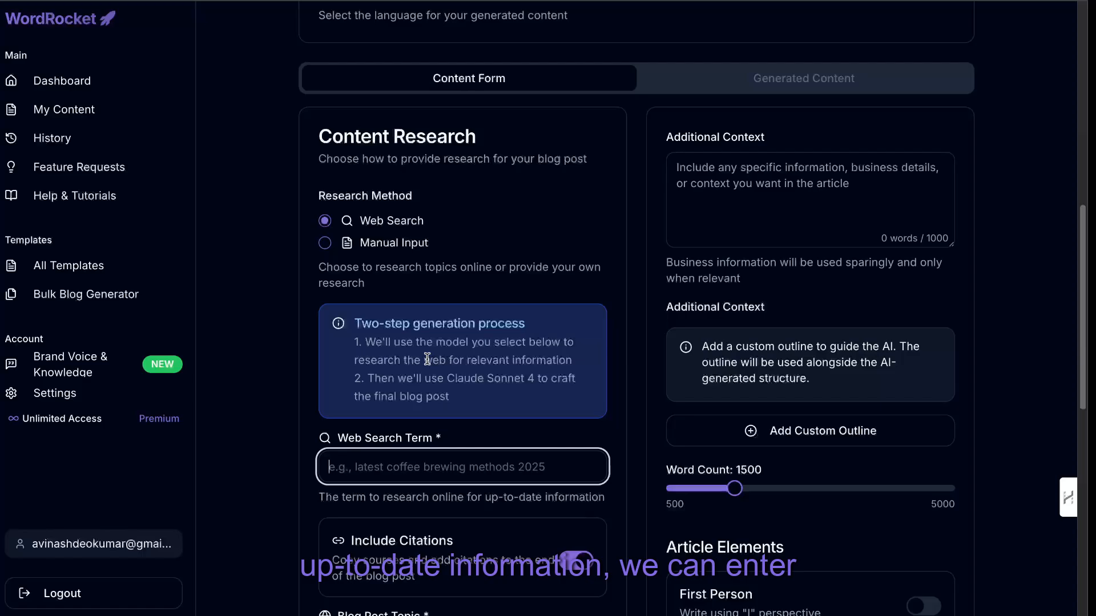
pyautogui.write('mor')
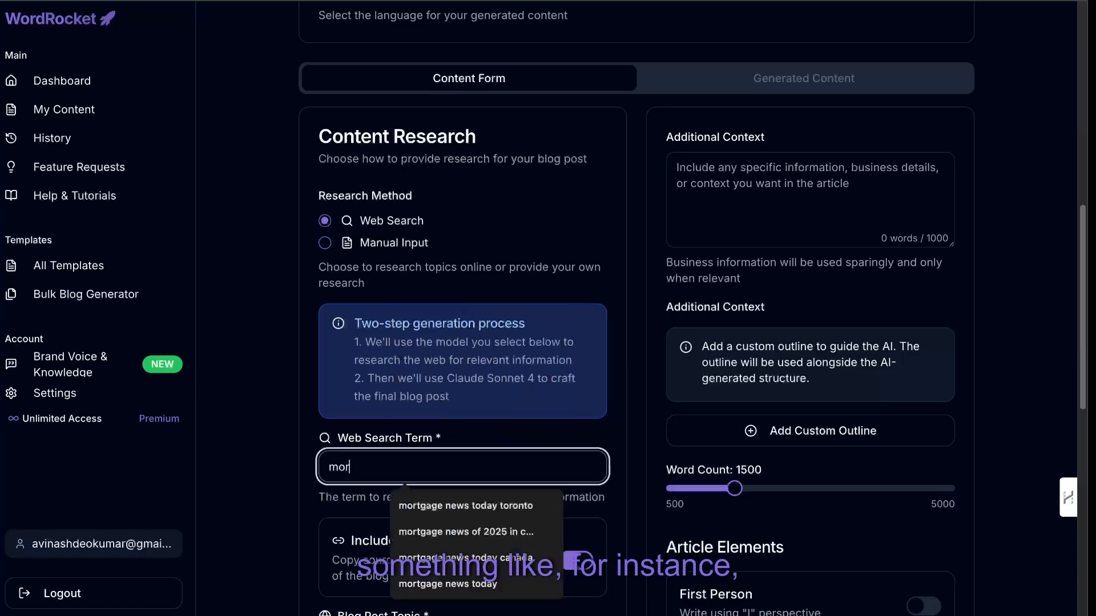
pyautogui.write('tgae news today in to')
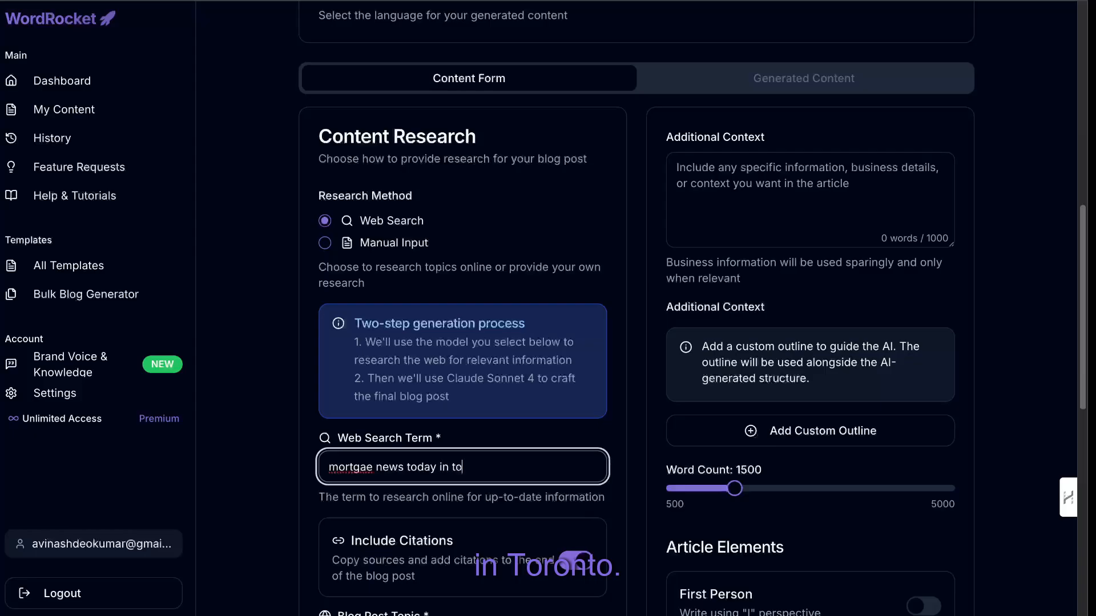
# Turn off the inclusion of relevant internal links throughout the article.
pyautogui.scroll(7, 345, 161)
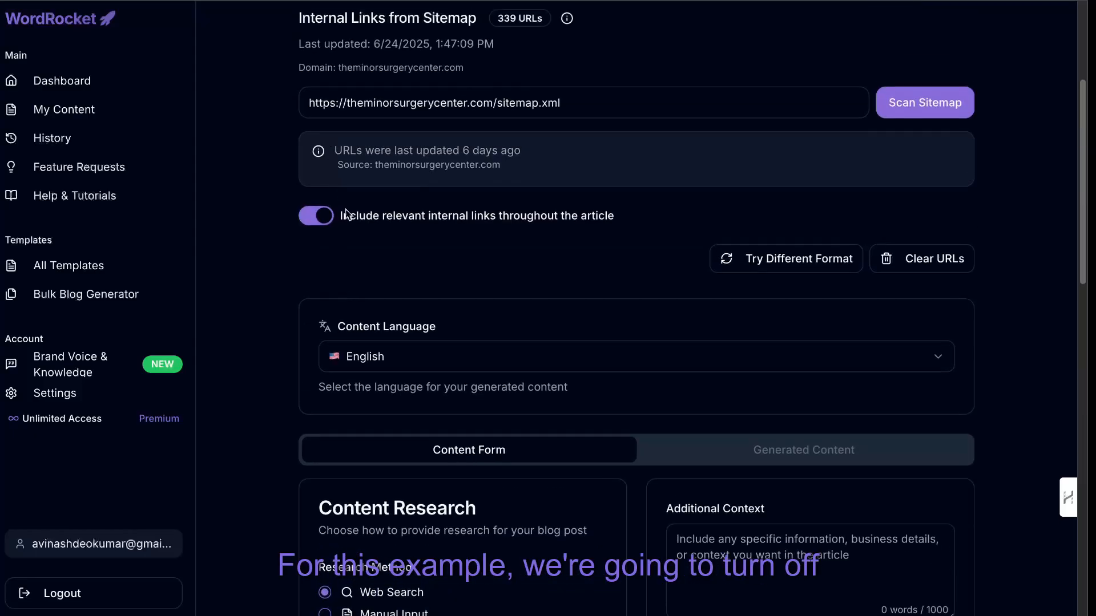
pyautogui.click(321, 225)
pyautogui.scroll(3, 428, 249)
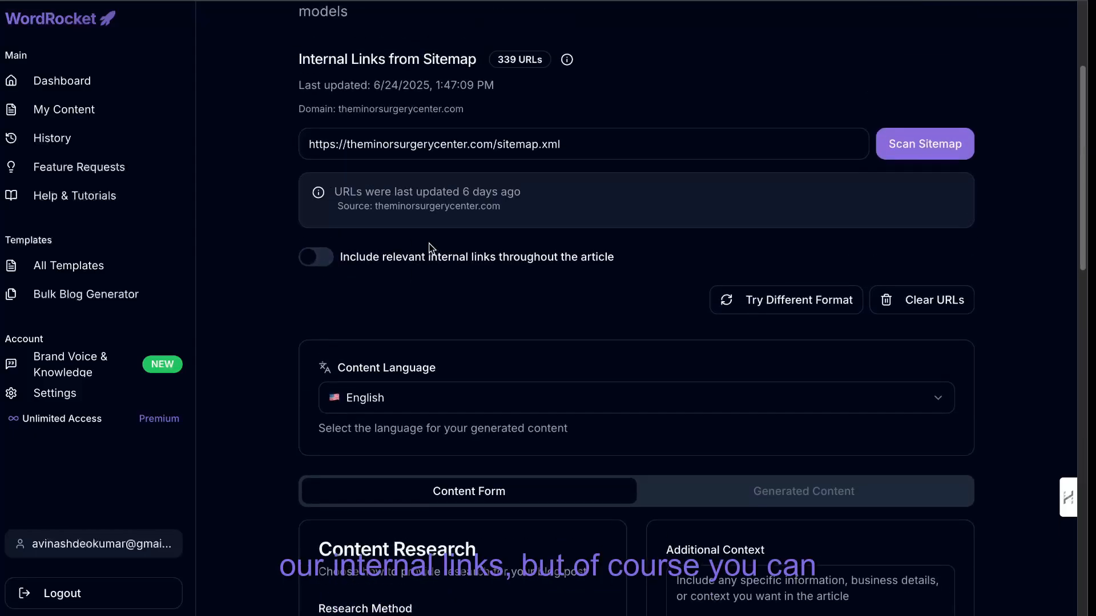
# Copy the web search term "mortgage news today in toronto" into the blog post topic.
pyautogui.scroll(-4, 438, 313)
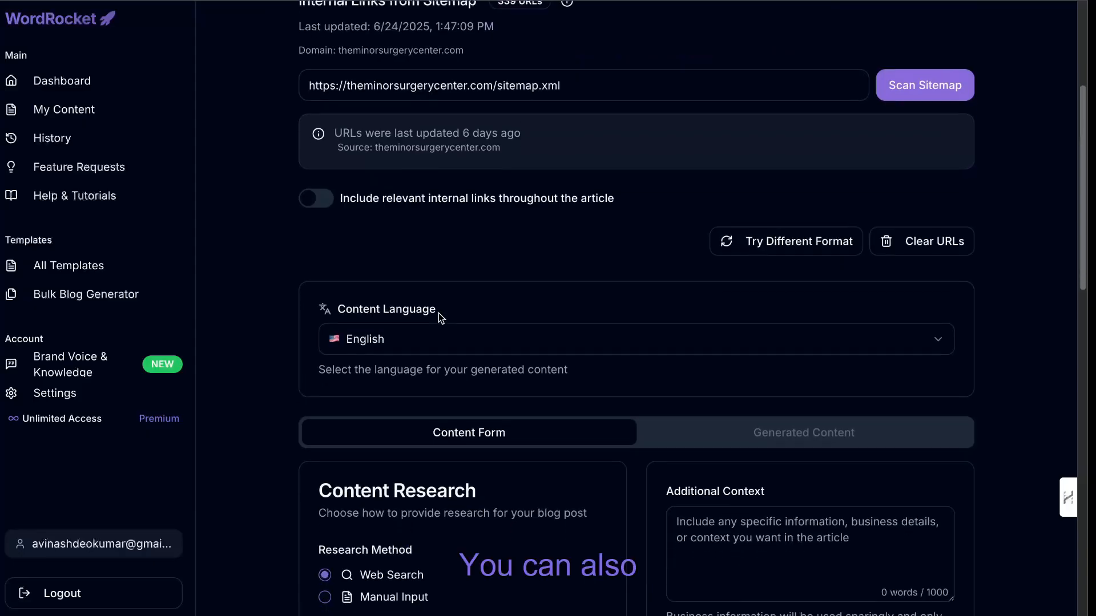
pyautogui.scroll(-2, 448, 331)
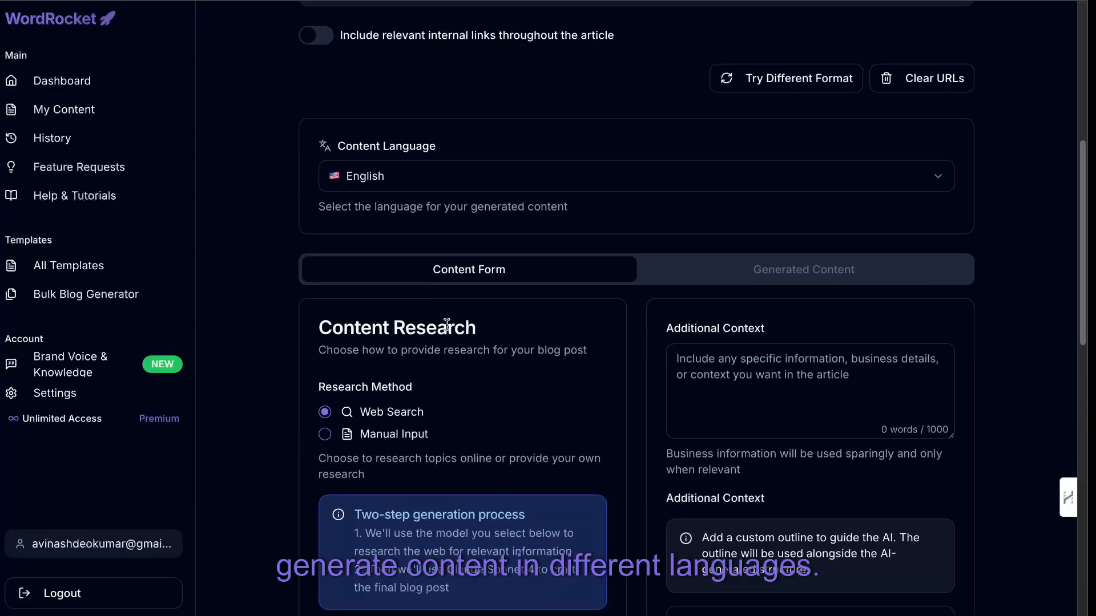
pyautogui.scroll(-5, 447, 325)
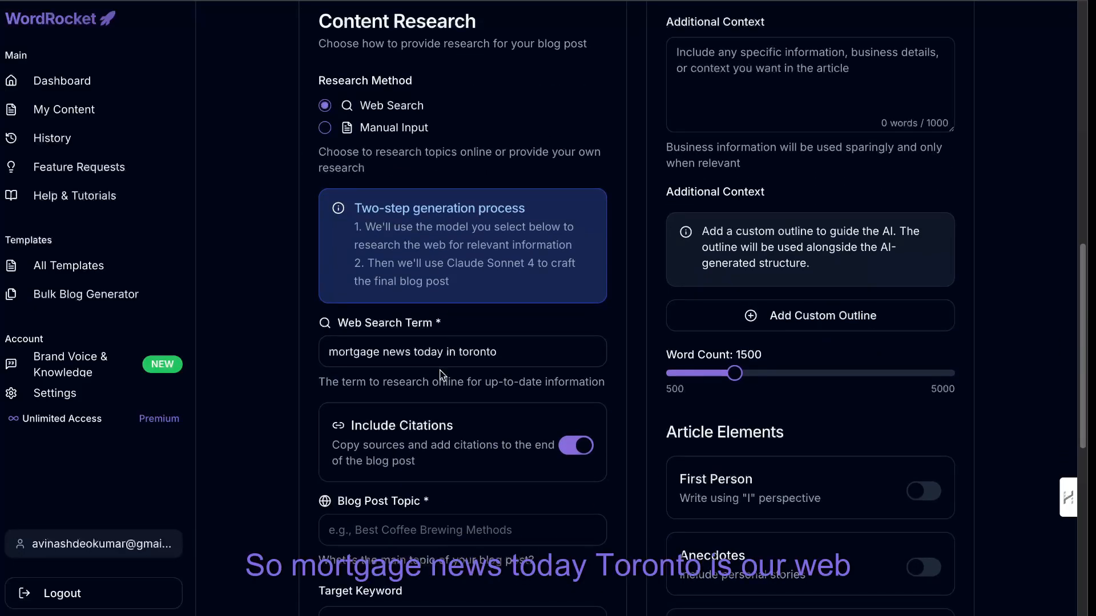
pyautogui.scroll(-2, 442, 376)
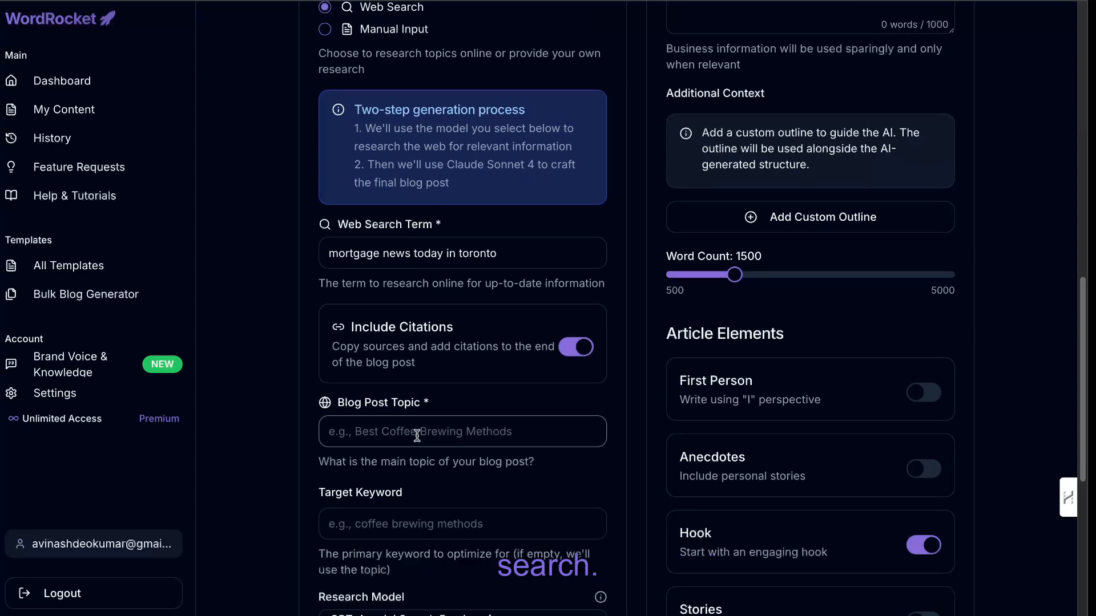
pyautogui.tripleClick(360, 264)
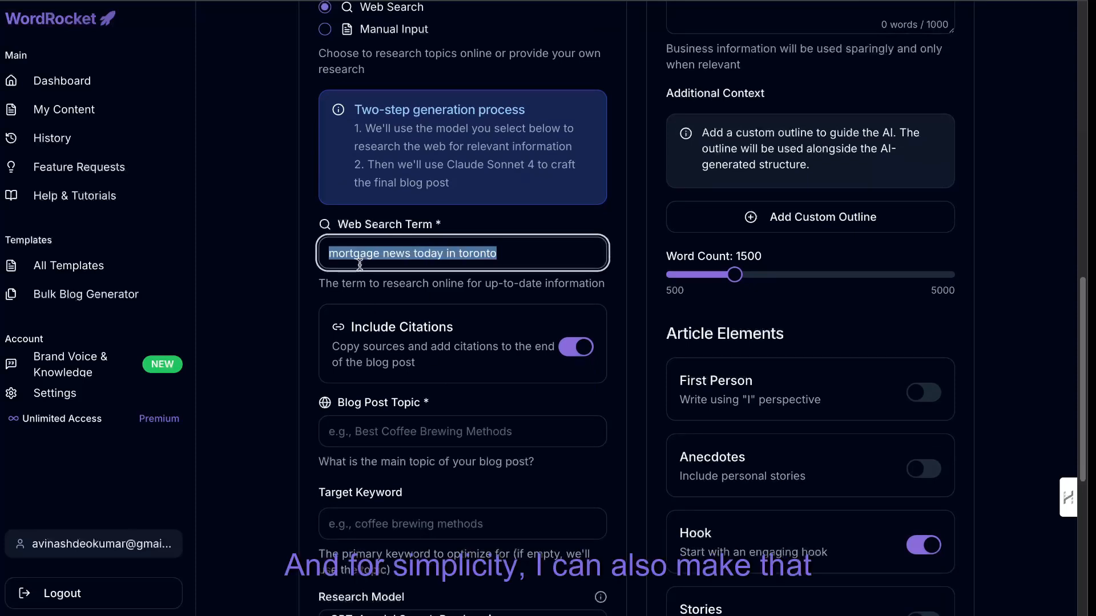
pyautogui.hotkey('ctrl', 'c')
pyautogui.click(412, 437)
pyautogui.hotkey('ctrl', 'v')
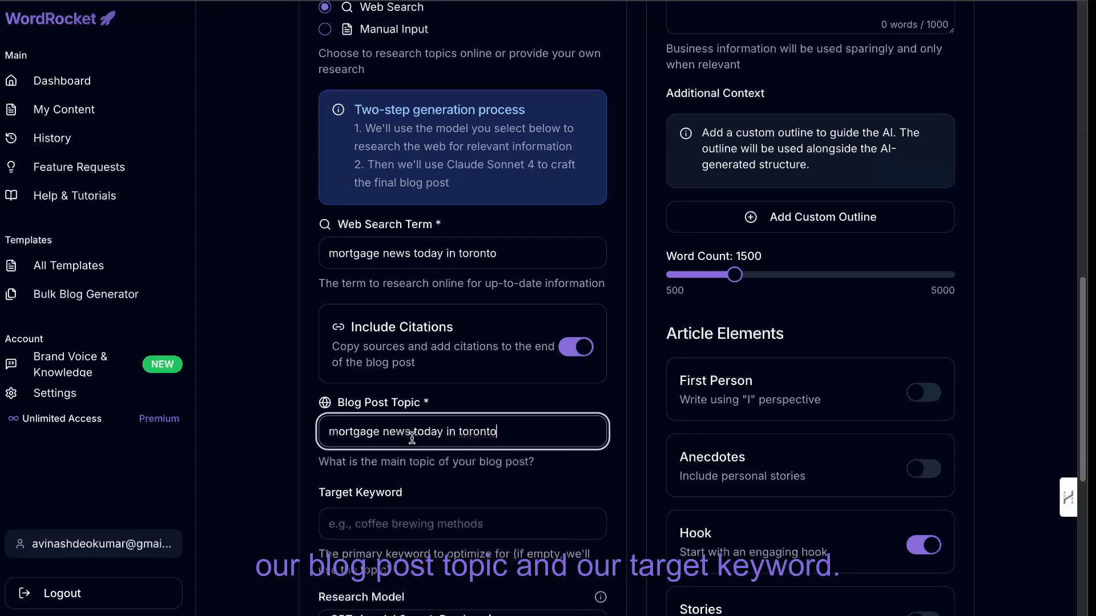
# Paste "mortgage news today in toronto" as the target keyword.
pyautogui.scroll(-2, 412, 439)
pyautogui.click(394, 392)
pyautogui.hotkey('ctrl', 'v')
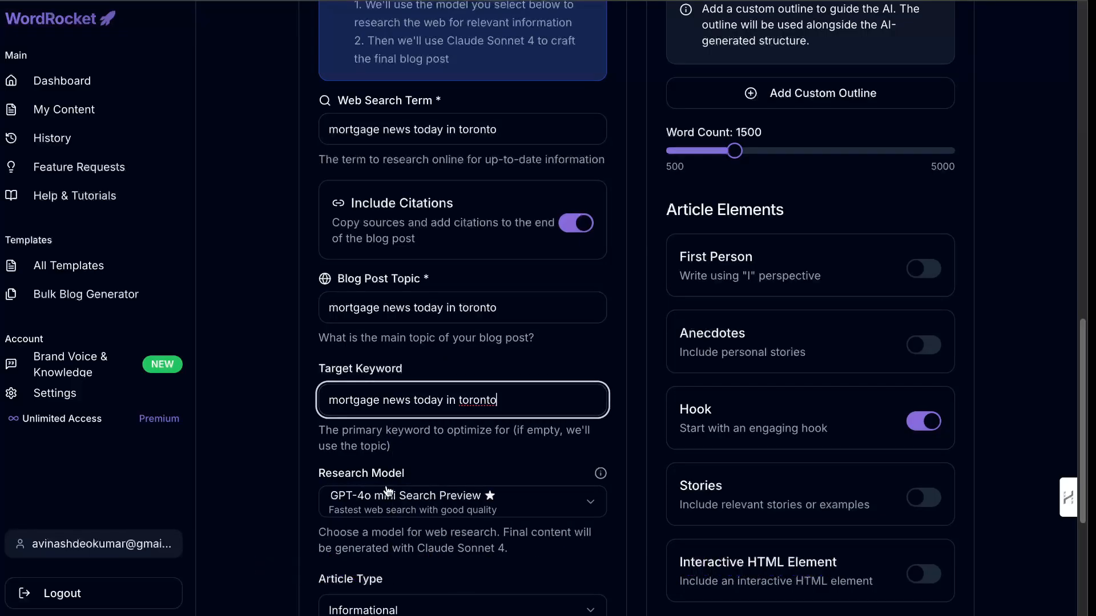
# Choose Perplexity Sonar Reasoning Pro as the research model for the mortgage article.
pyautogui.click(428, 501)
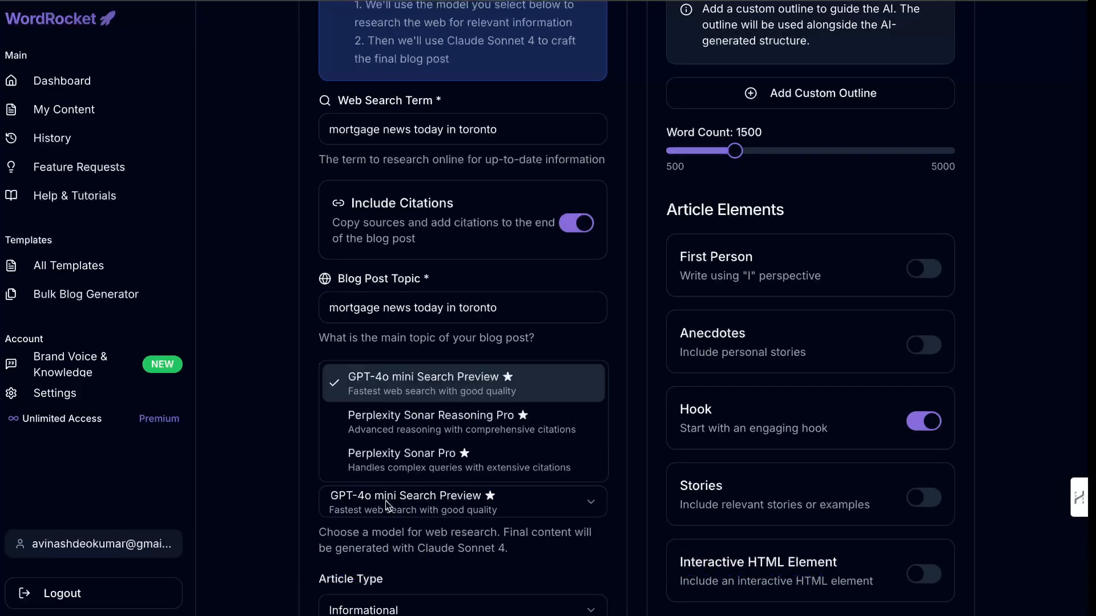
pyautogui.click(431, 426)
pyautogui.scroll(-1, 495, 492)
pyautogui.scroll(-3, 495, 492)
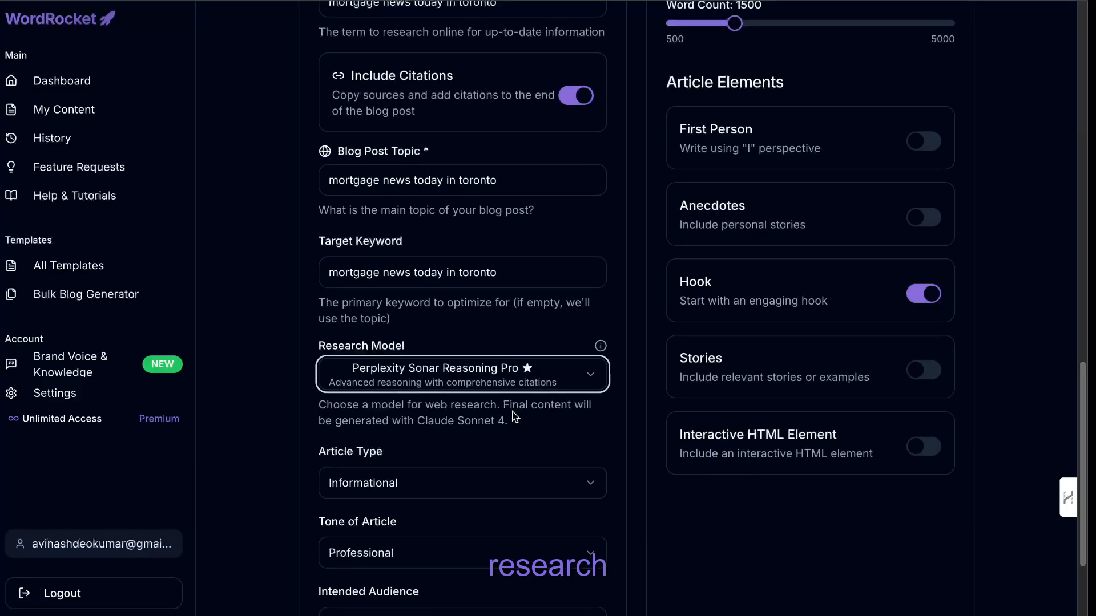
pyautogui.scroll(1, 515, 417)
pyautogui.scroll(1, 714, 131)
pyautogui.scroll(-4, 477, 382)
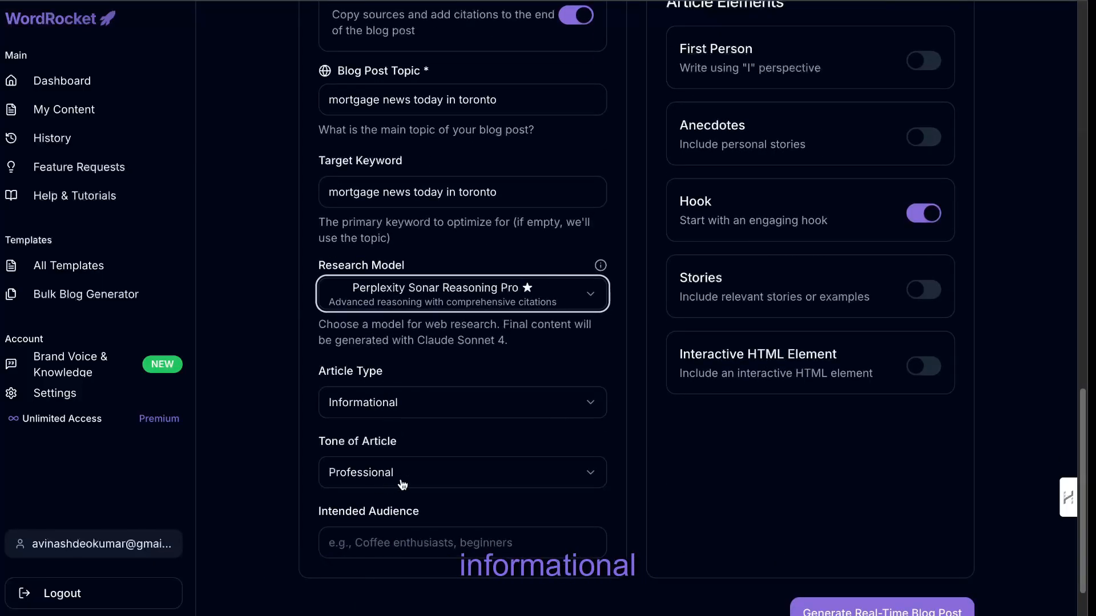
# Set the mortgage article's word count to 3100.
pyautogui.scroll(1, 647, 427)
pyautogui.scroll(2, 647, 426)
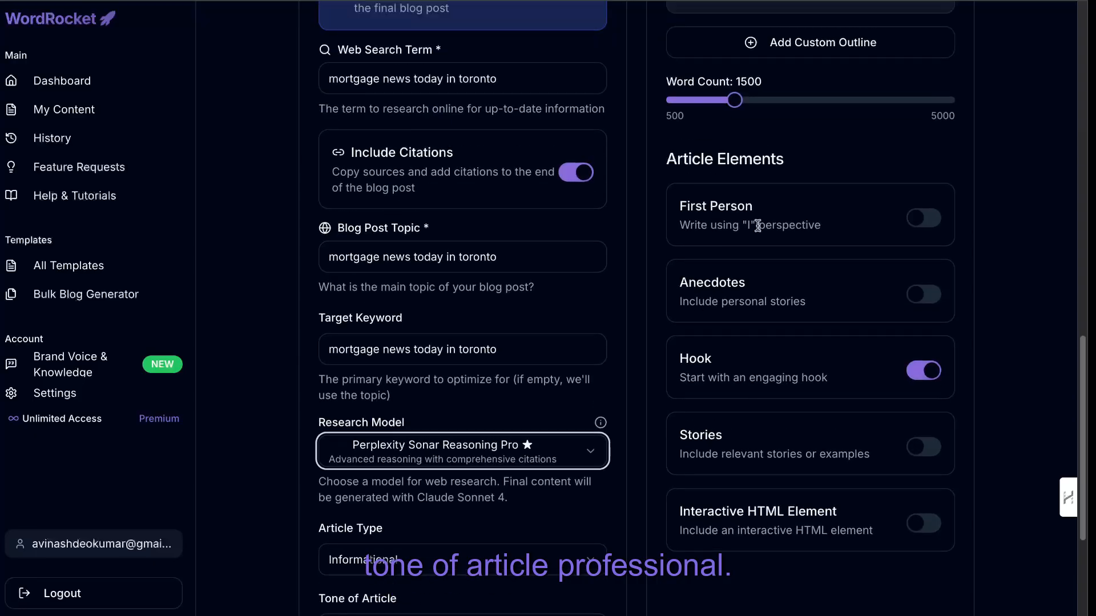
pyautogui.scroll(2, 742, 137)
pyautogui.moveTo(737, 170); pyautogui.dragTo(833, 178)
pyautogui.scroll(4, 834, 178)
pyautogui.scroll(2, 834, 182)
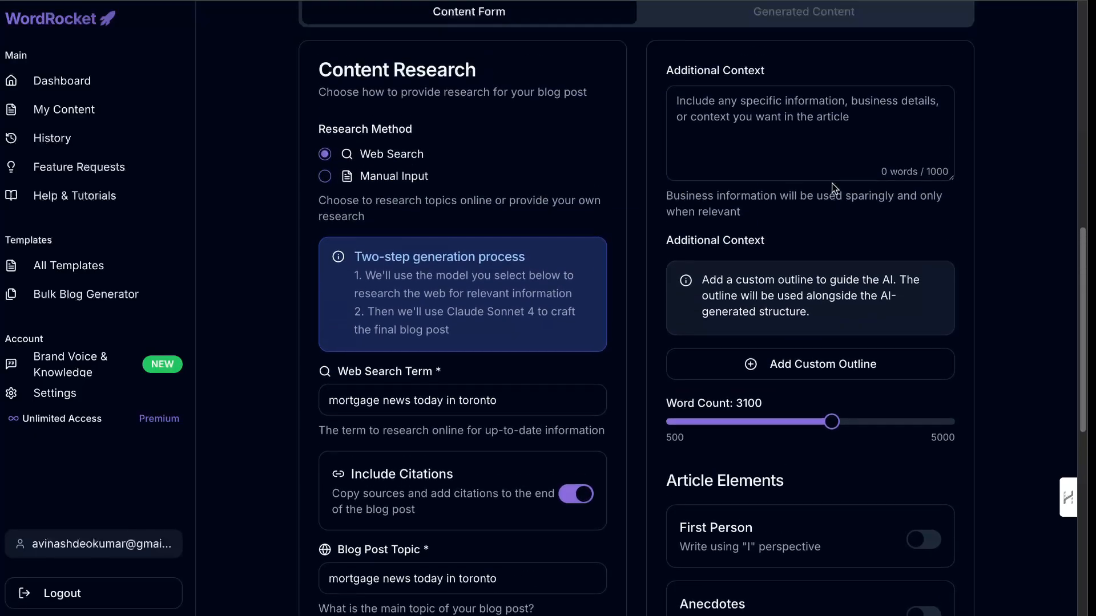
# Turn on the Interactive HTML Element for the mortgage article.
pyautogui.scroll(-7, 810, 194)
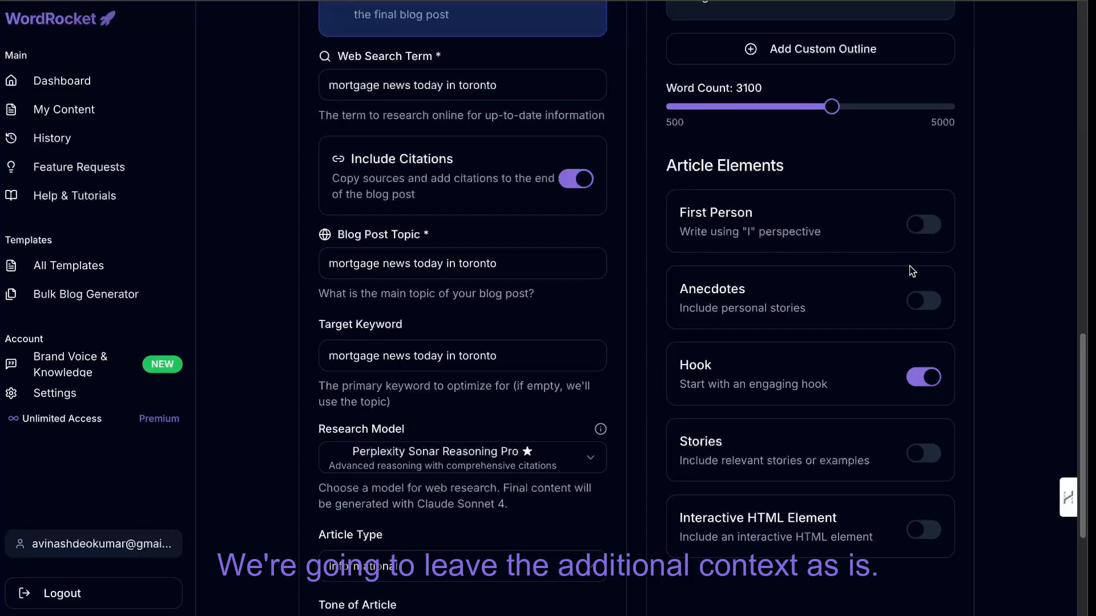
pyautogui.scroll(-2, 910, 268)
pyautogui.scroll(-1, 912, 285)
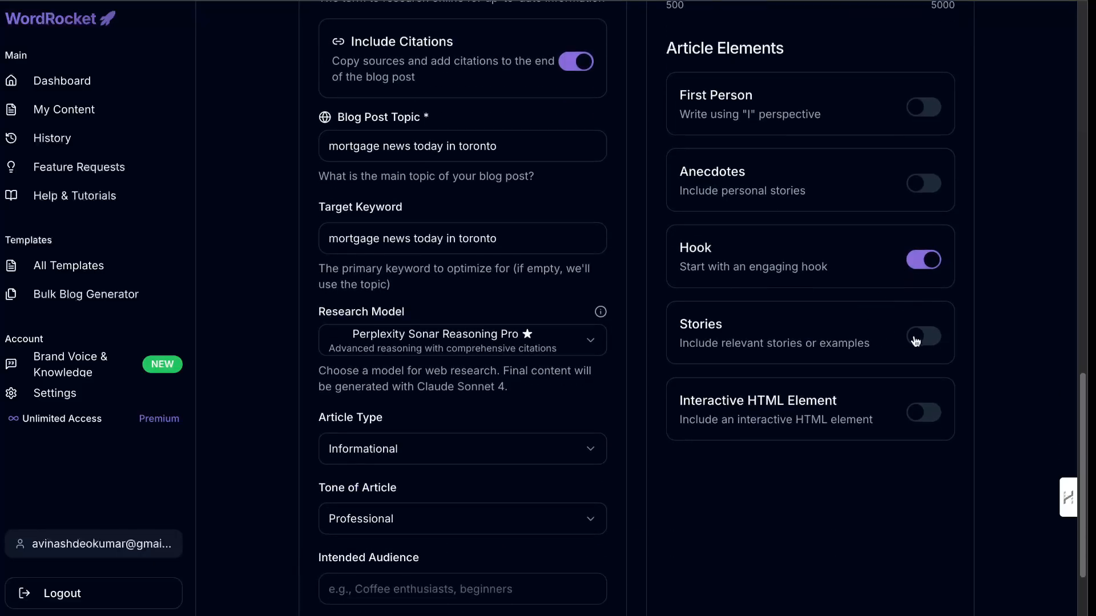
pyautogui.click(923, 412)
pyautogui.scroll(-1, 900, 460)
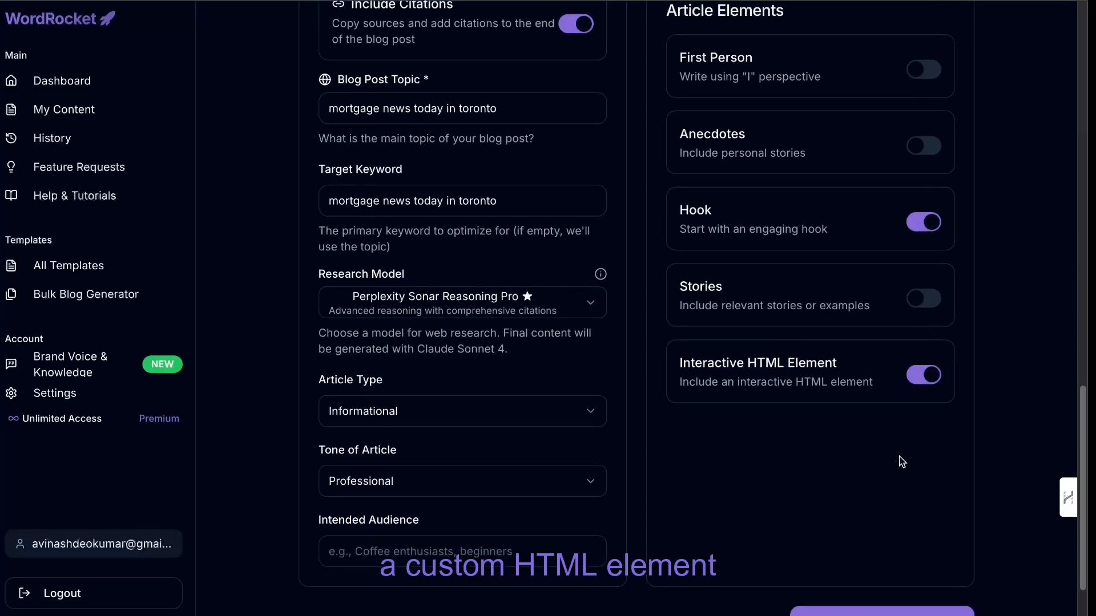
# Generate the real-time blog post on mortgage news today in Toronto.
pyautogui.scroll(10, 901, 461)
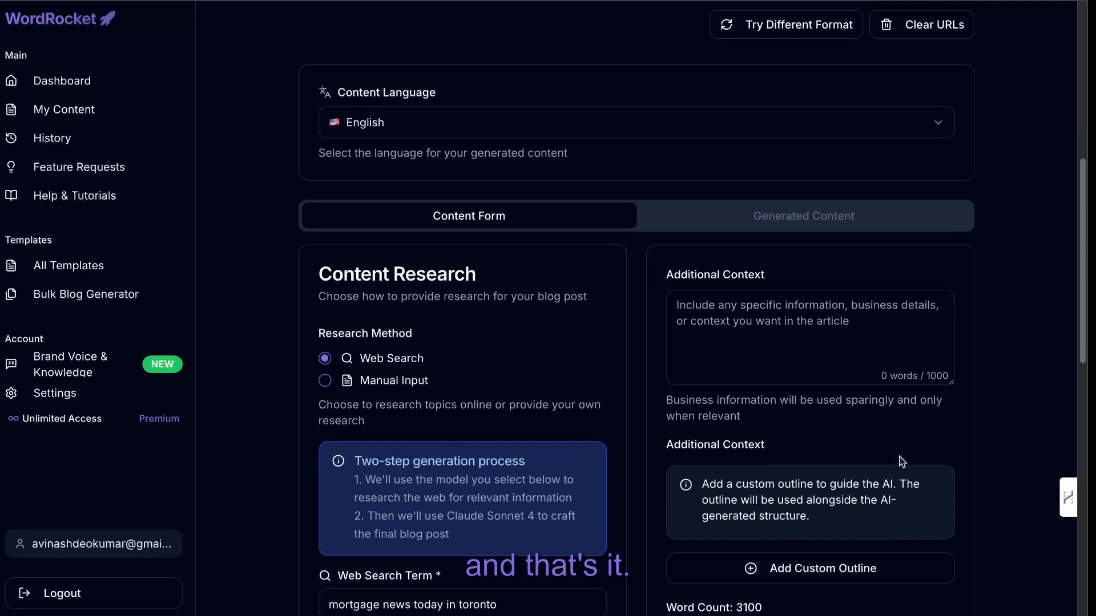
pyautogui.scroll(-10, 900, 461)
pyautogui.click(866, 530)
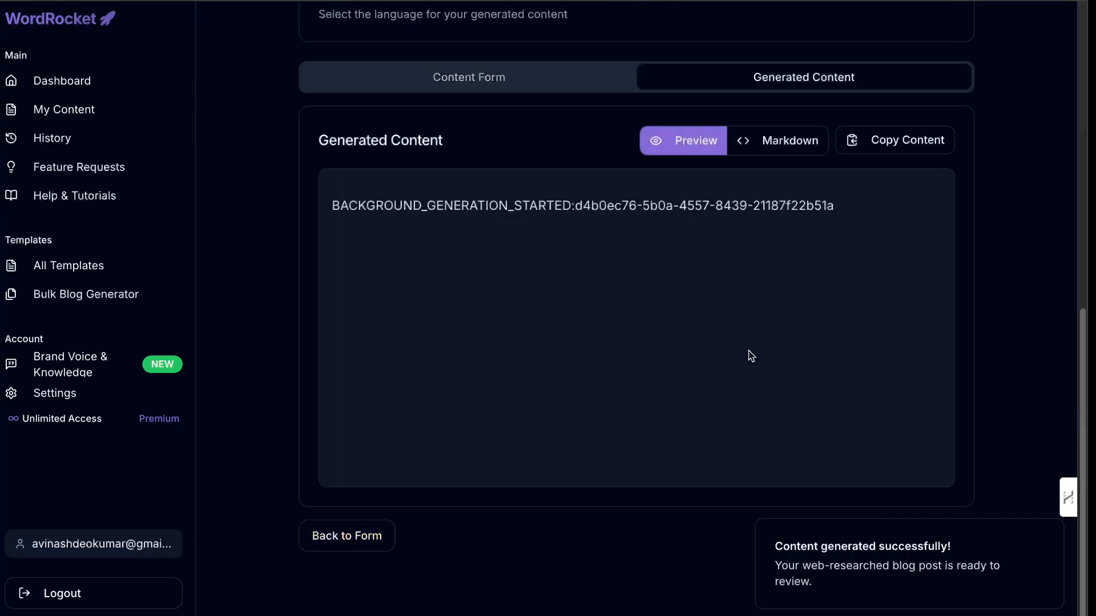
# View the "mortgage news today in toronto" article in My Content, check its generation status text and close it.
pyautogui.scroll(1, 752, 357)
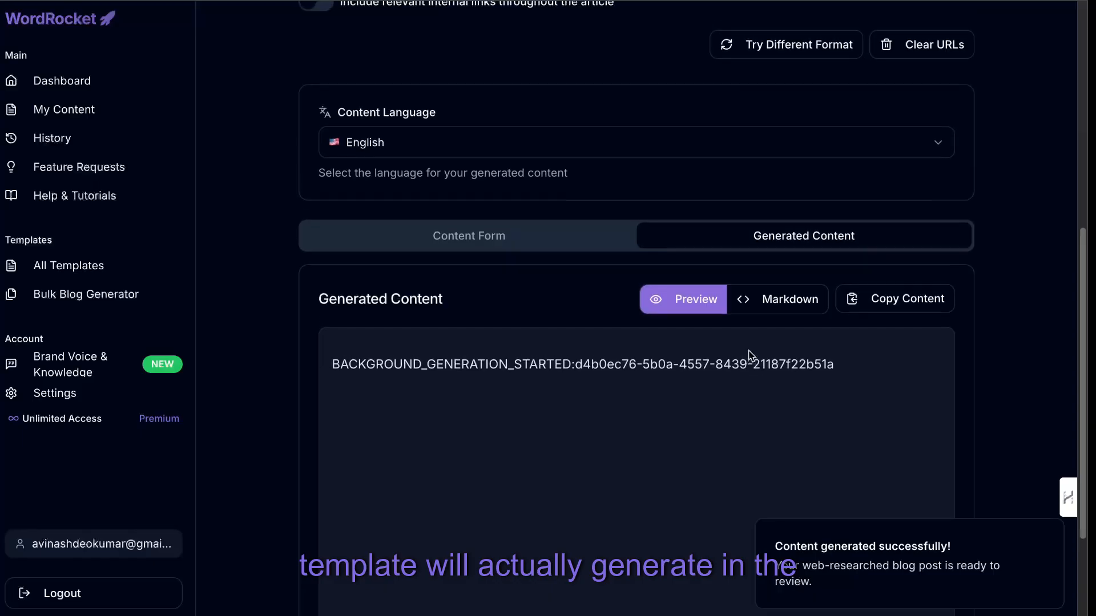
pyautogui.scroll(2, 752, 356)
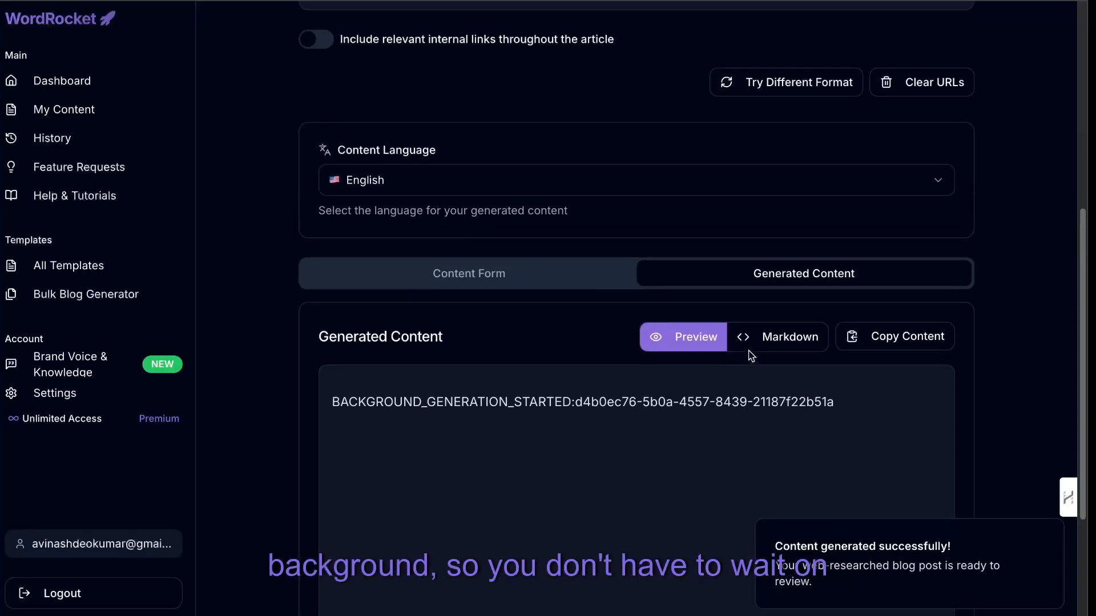
pyautogui.scroll(10, 567, 152)
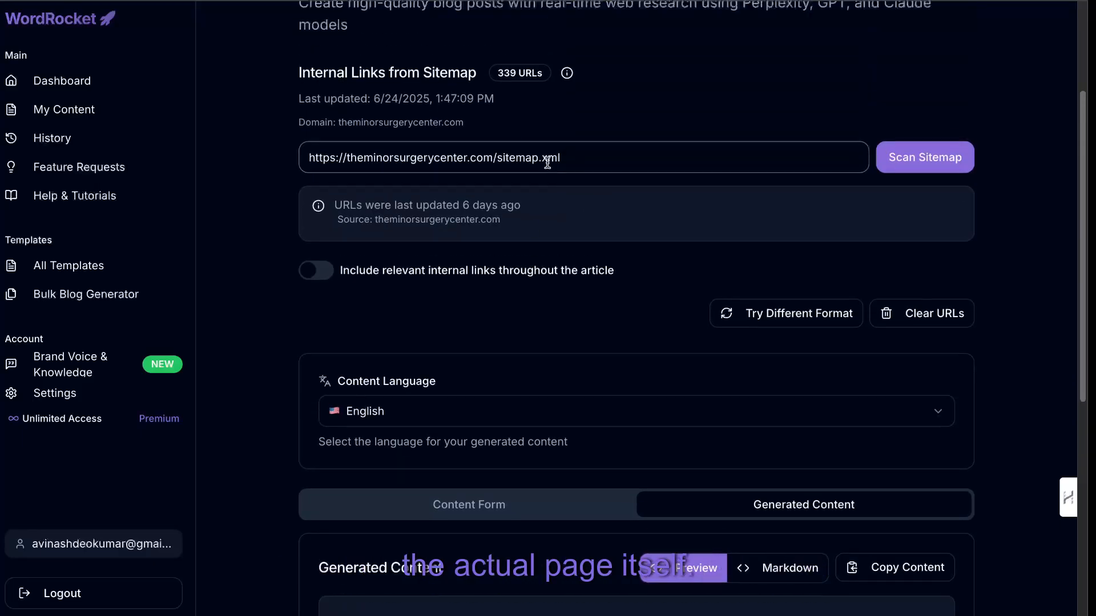
pyautogui.scroll(-15, 576, 323)
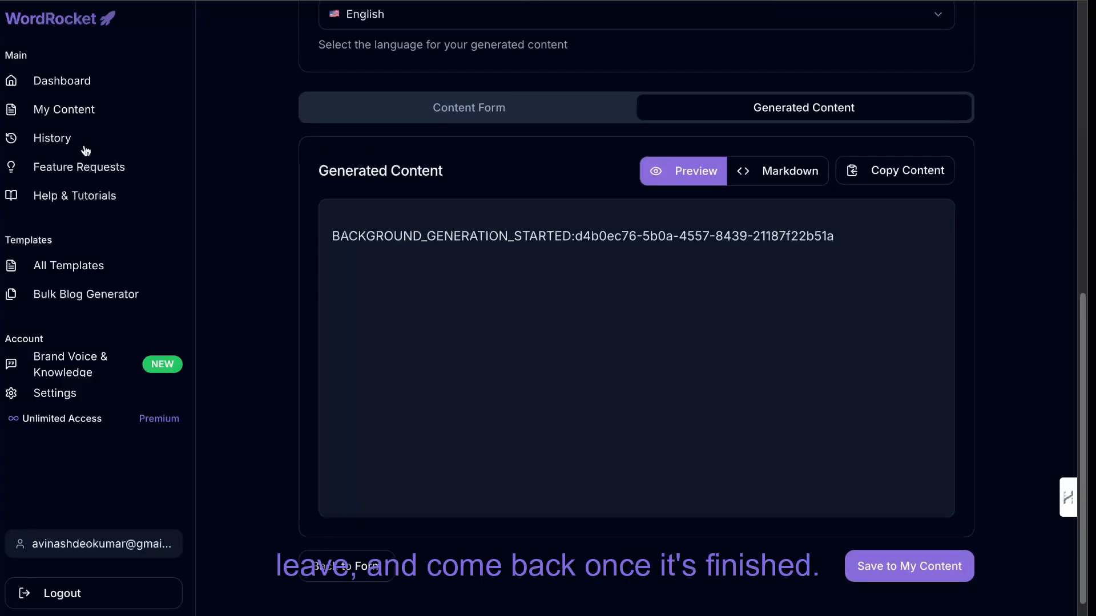
pyautogui.click(86, 110)
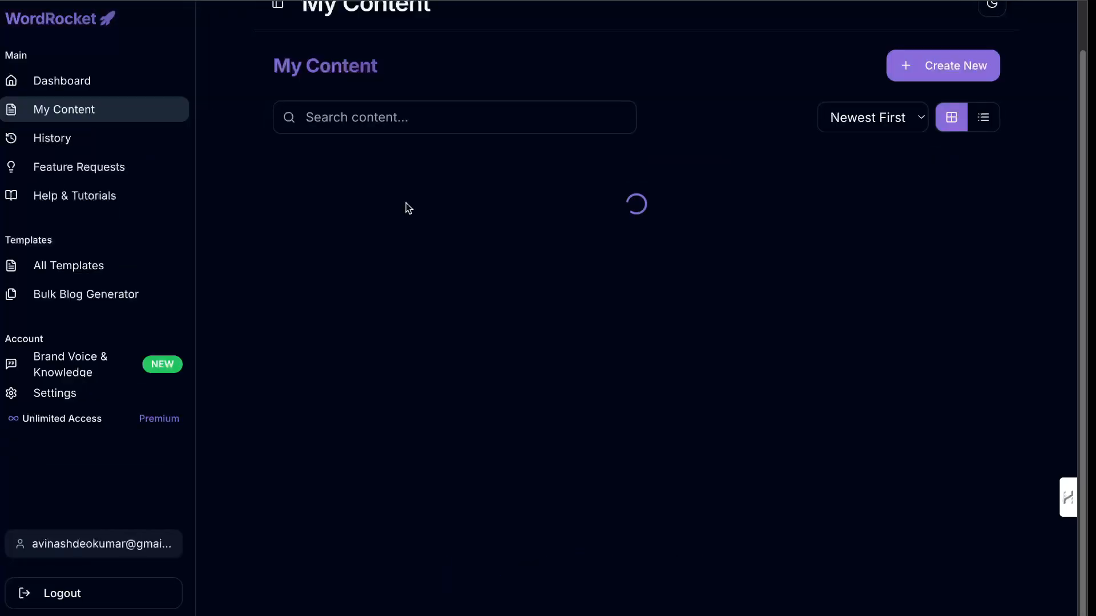
pyautogui.scroll(-4, 406, 204)
pyautogui.scroll(5, 406, 203)
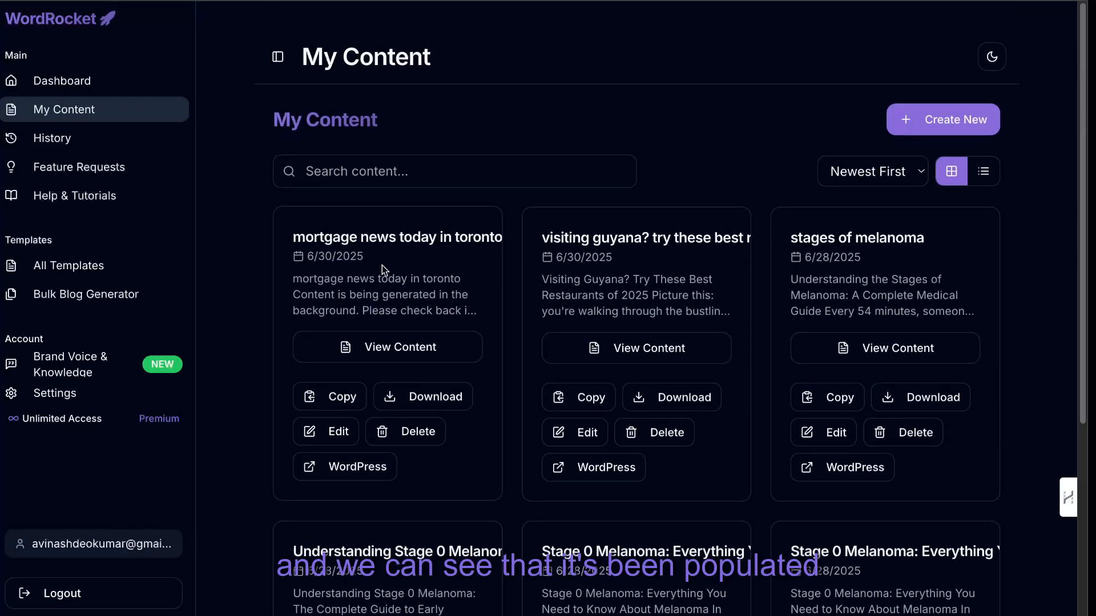
pyautogui.click(398, 343)
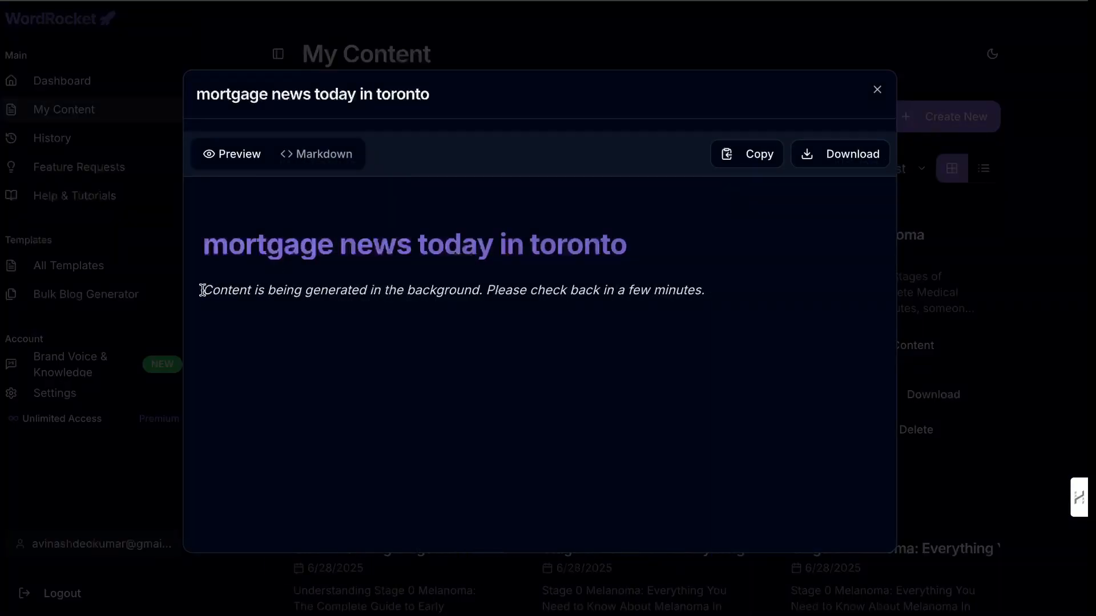
pyautogui.moveTo(202, 291); pyautogui.dragTo(295, 304)
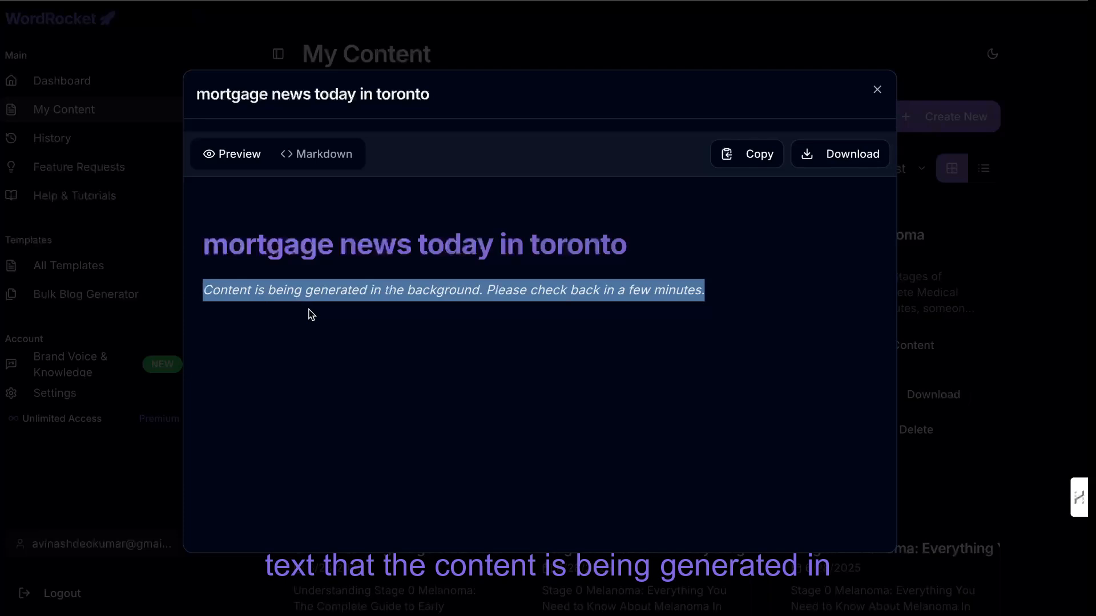
pyautogui.click(956, 319)
# Open the Real-Time Blog Generator With Web Search template from the dashboard.
pyautogui.click(91, 81)
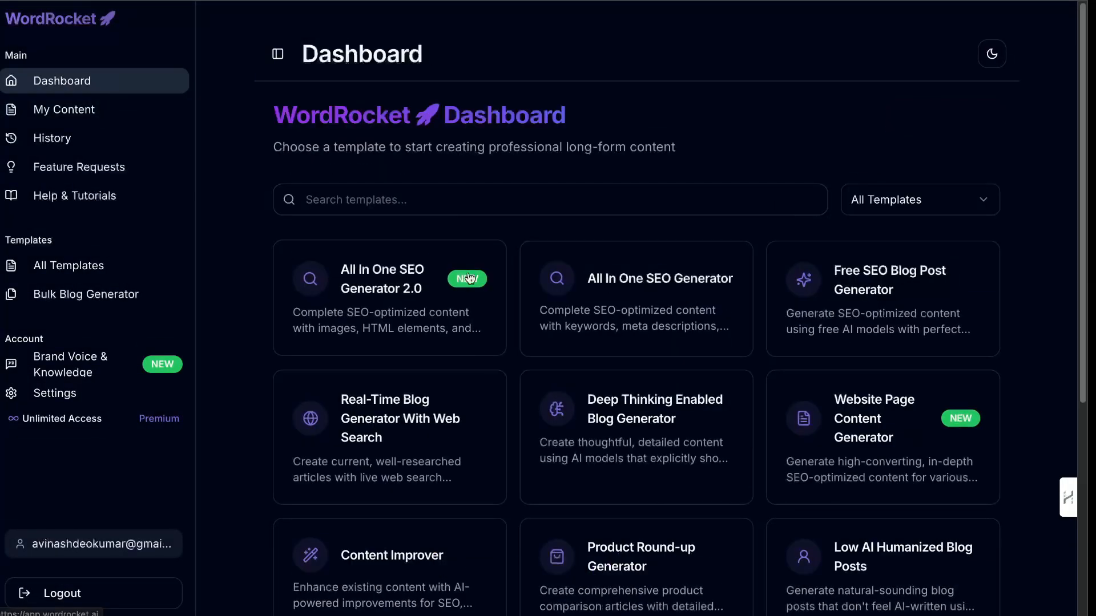
pyautogui.scroll(-1, 470, 278)
pyautogui.click(365, 394)
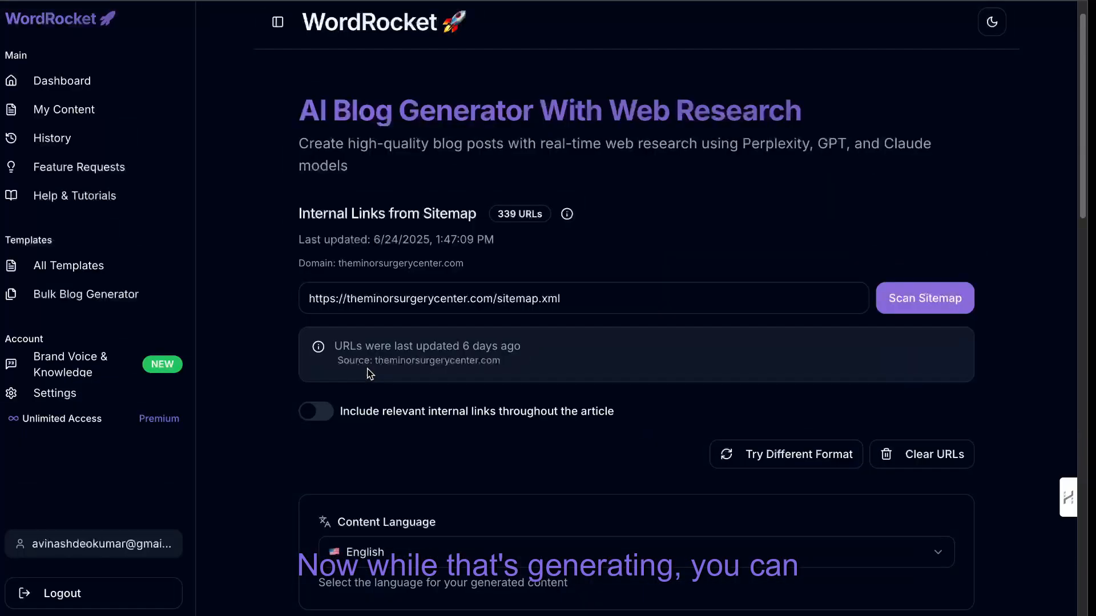
# Enter "best stocks to invest in june 2025" as the web search term.
pyautogui.scroll(-3, 479, 345)
pyautogui.scroll(-9, 479, 345)
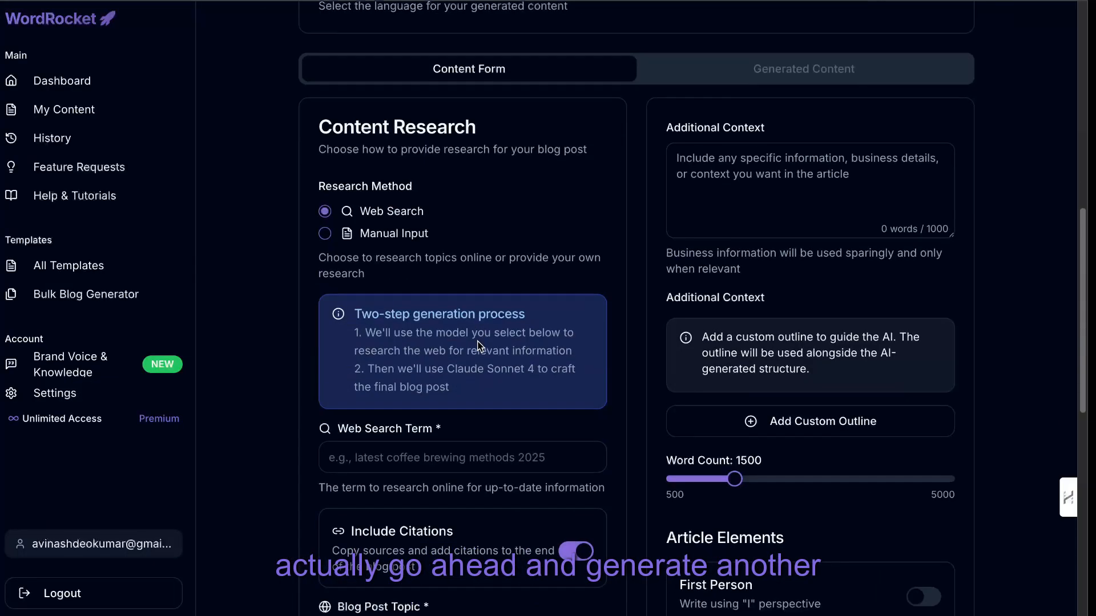
pyautogui.click(448, 330)
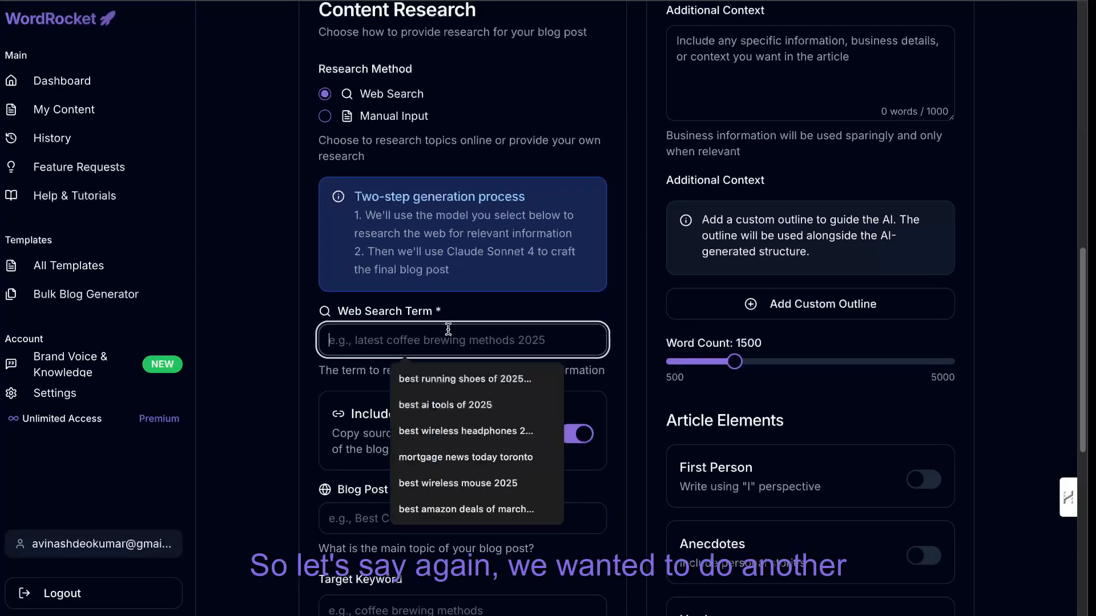
pyautogui.write('best stocks to invest in june 2025')
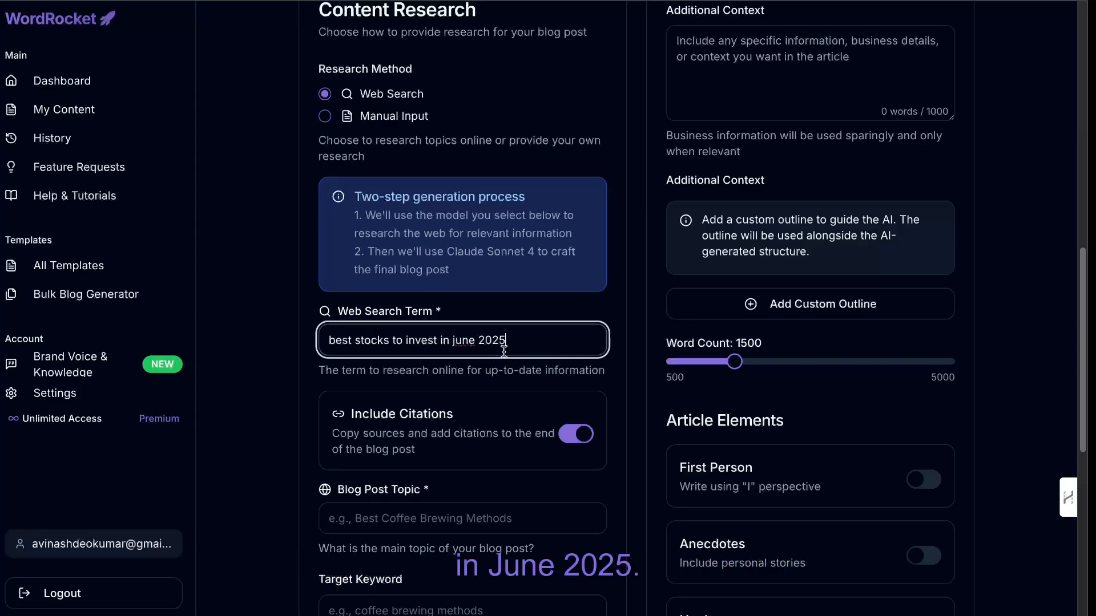
# Copy "best stocks to invest in june 2025" into the blog post topic and the target keyword.
pyautogui.tripleClick(437, 346)
pyautogui.hotkey('ctrl', 'c')
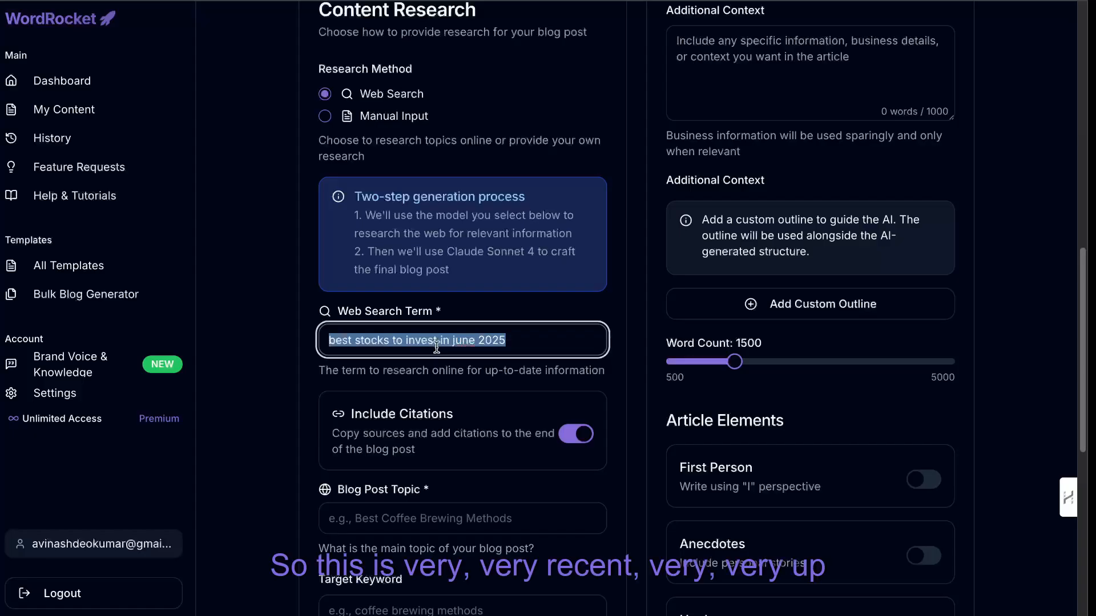
pyautogui.click(418, 515)
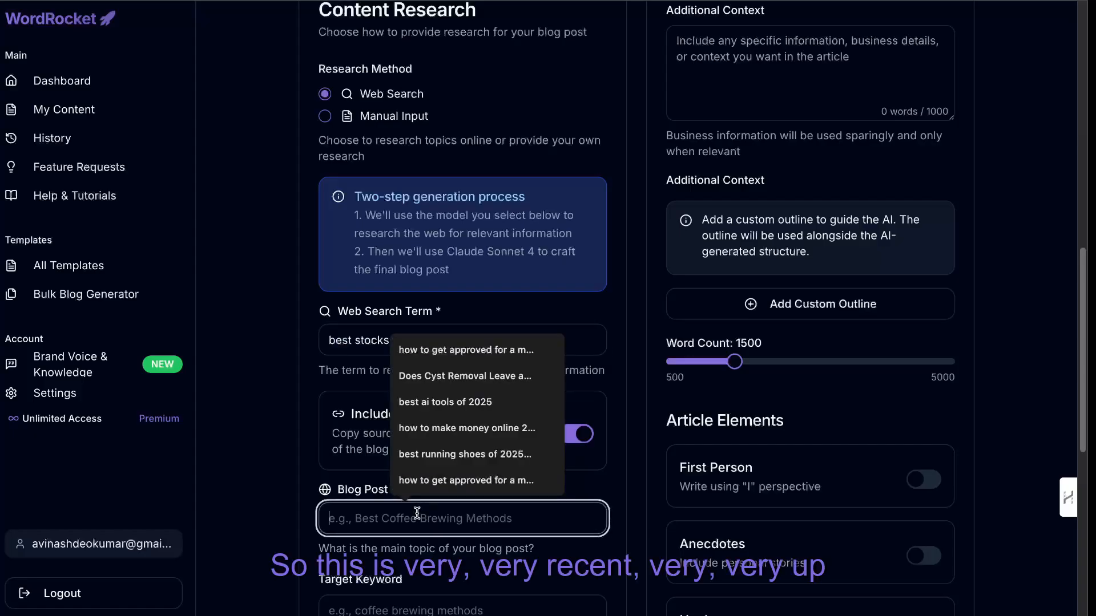
pyautogui.hotkey('ctrl', 'v')
pyautogui.scroll(-2, 416, 516)
pyautogui.click(411, 529)
pyautogui.hotkey('ctrl', 'v')
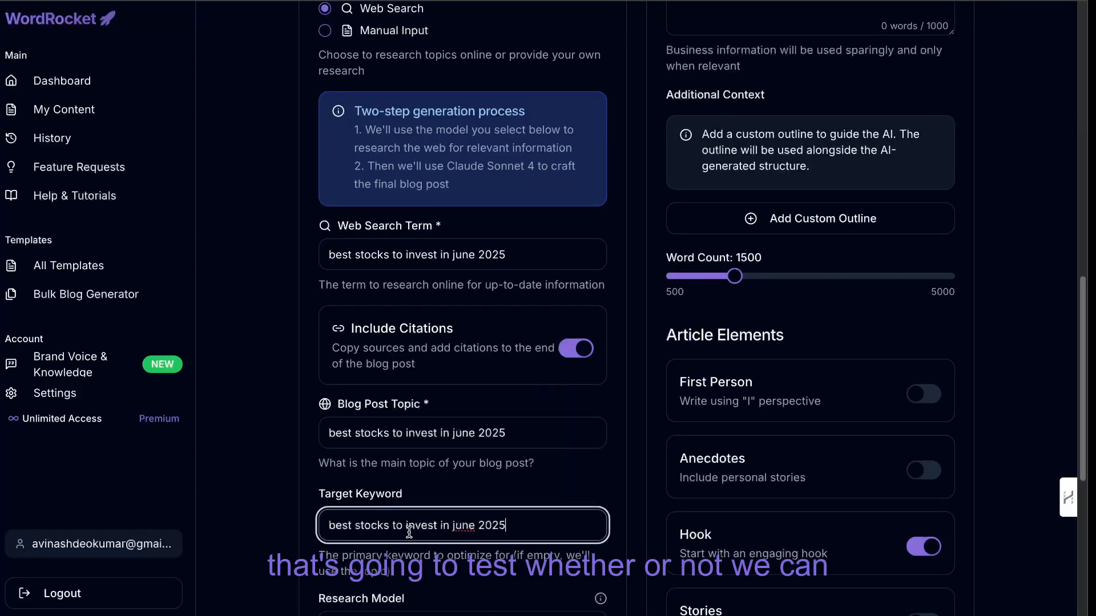
# Choose Perplexity Sonar Reasoning Pro as the research model and set the stocks article's word count to 3000.
pyautogui.scroll(-1, 409, 532)
pyautogui.click(416, 551)
pyautogui.click(426, 478)
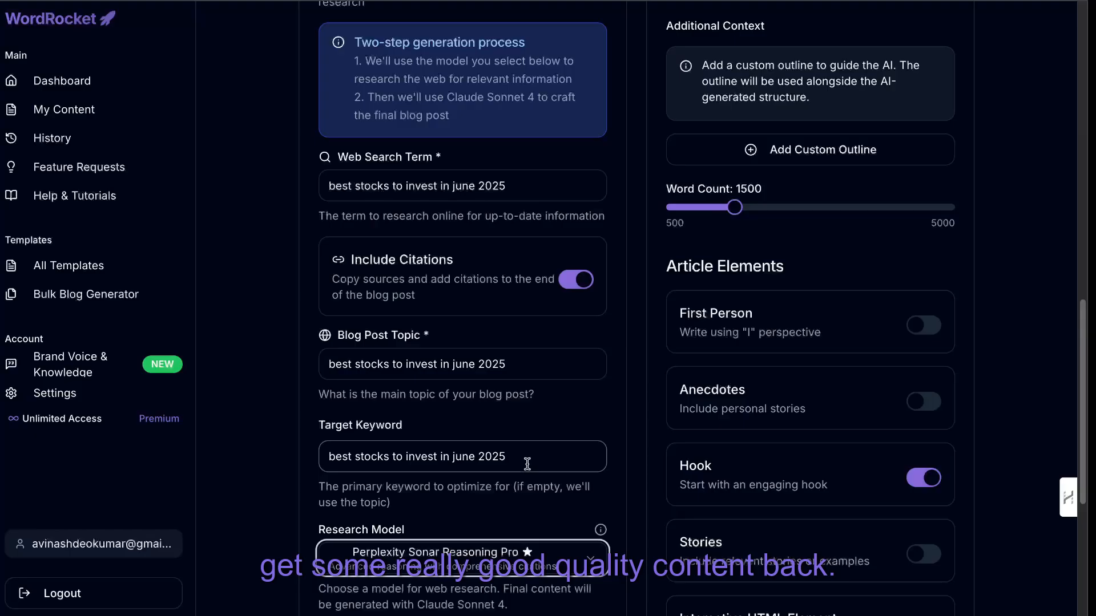
pyautogui.moveTo(734, 207); pyautogui.dragTo(826, 210)
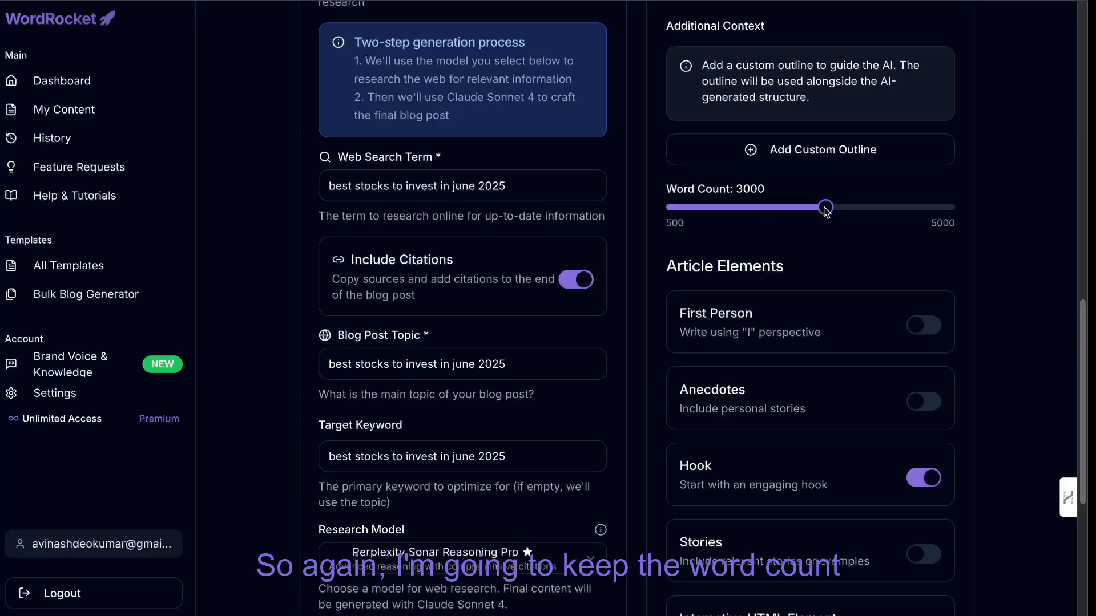
# Turn on the First Person, Anecdotes and Interactive HTML Element options for the stocks article.
pyautogui.scroll(-2, 825, 245)
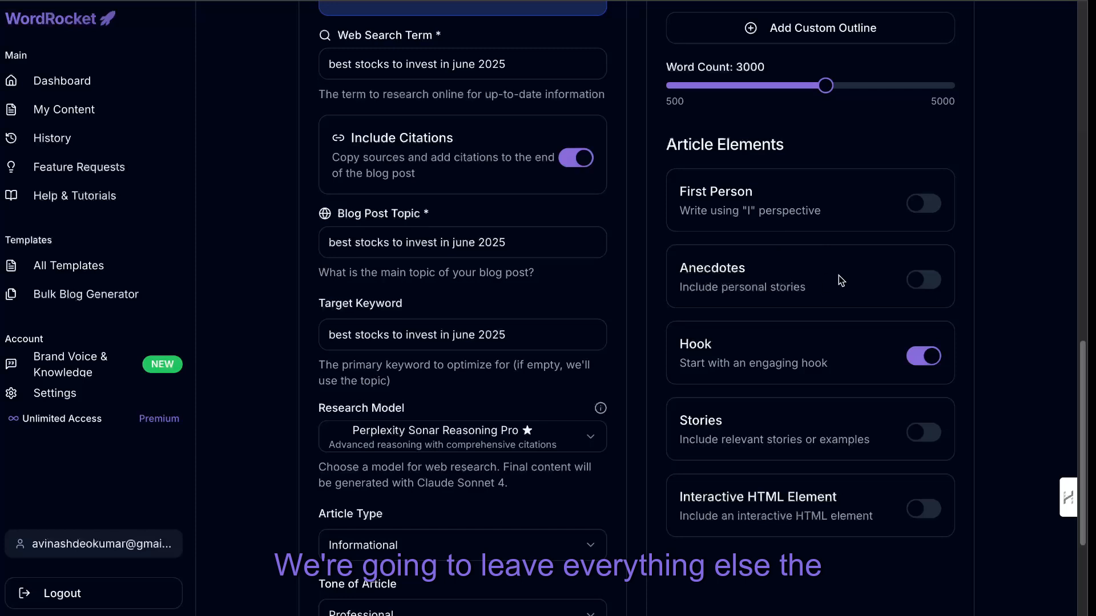
pyautogui.click(921, 206)
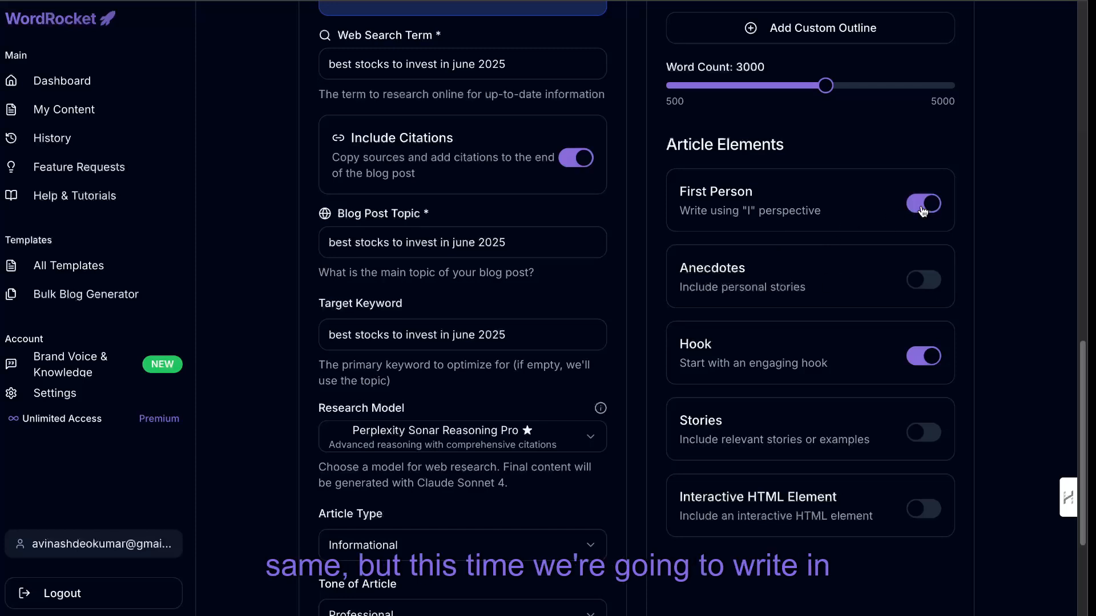
pyautogui.click(934, 287)
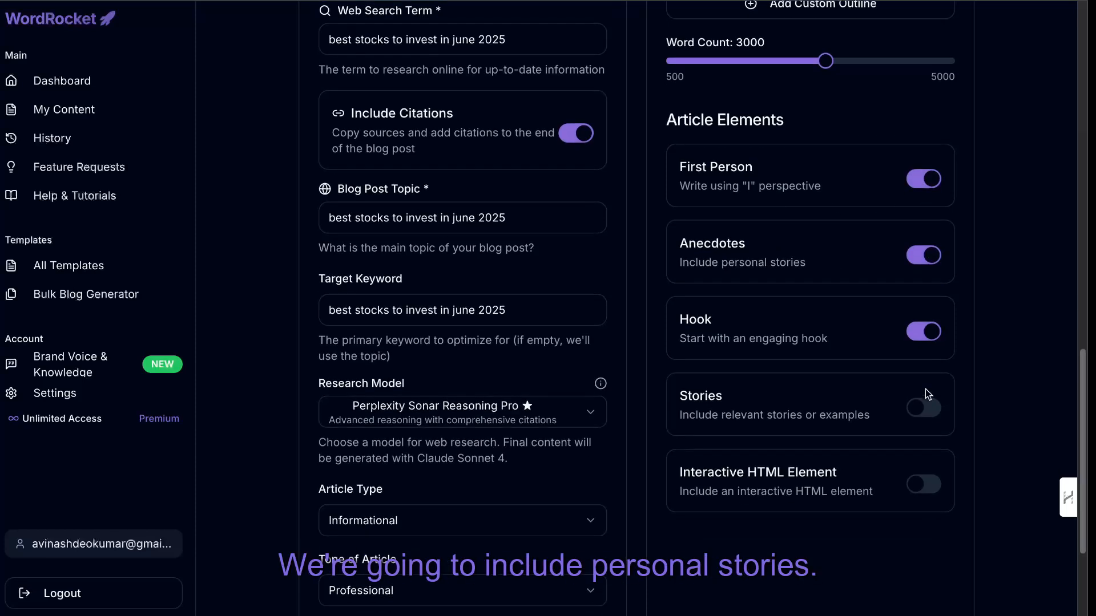
pyautogui.scroll(-1, 925, 390)
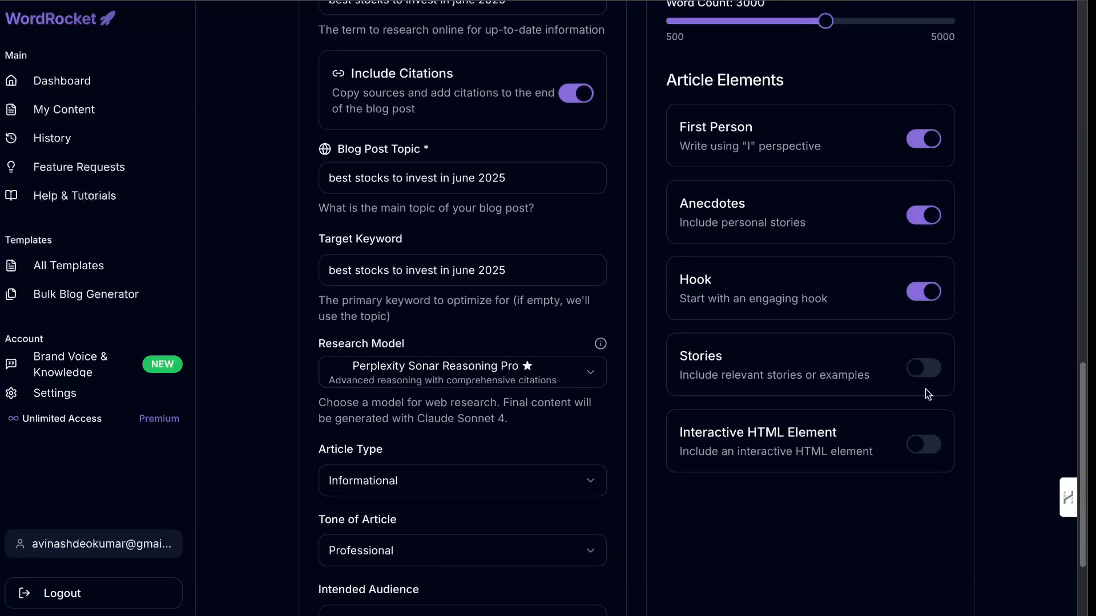
pyautogui.click(925, 451)
# Enter "first time investors" as the intended audience.
pyautogui.scroll(-2, 888, 469)
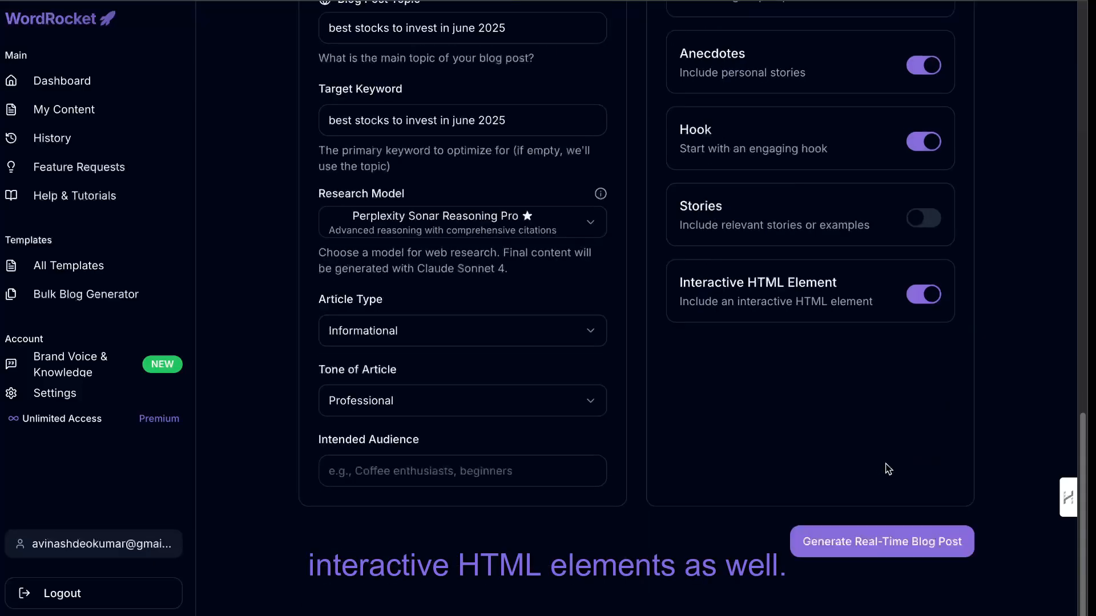
pyautogui.click(420, 470)
pyautogui.write('first time investors')
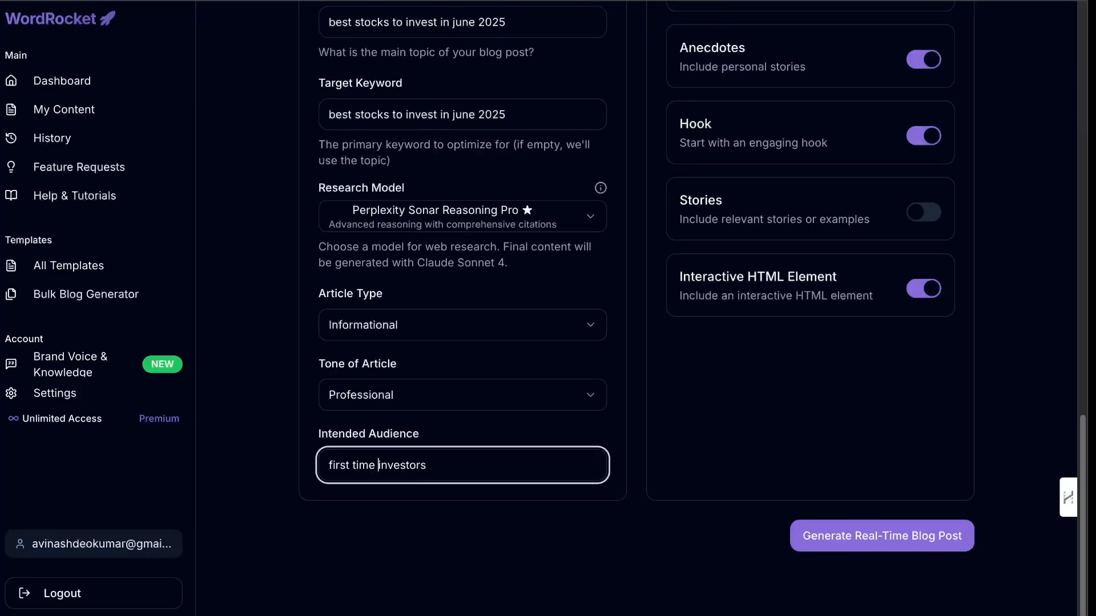
# Review the stocks article's research and content settings and generate the real-time blog post.
pyautogui.scroll(1, 497, 486)
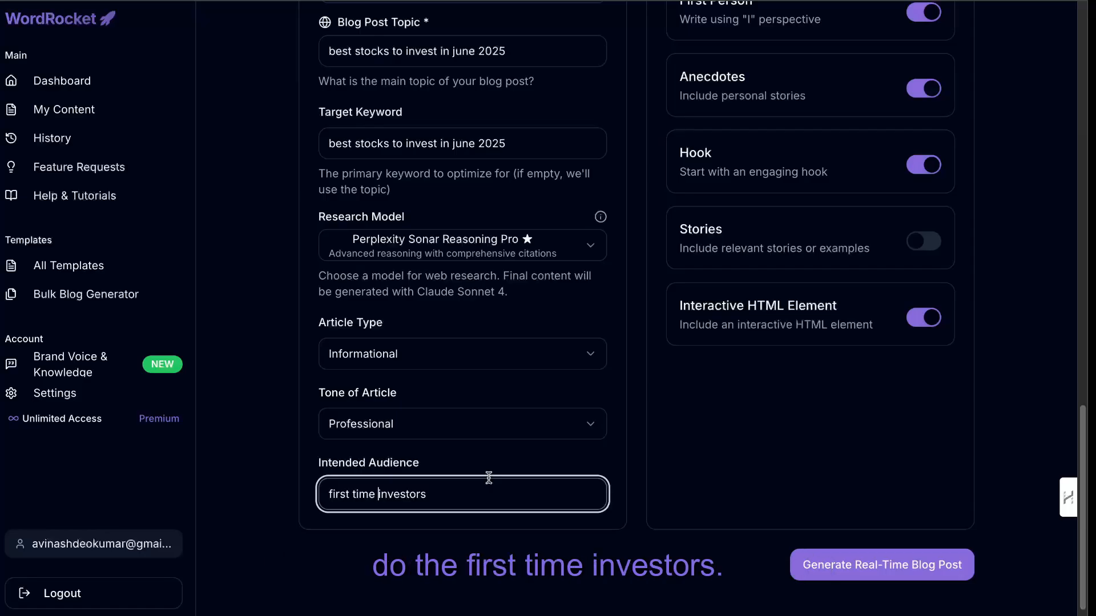
pyautogui.scroll(-1, 489, 478)
pyautogui.scroll(9, 489, 478)
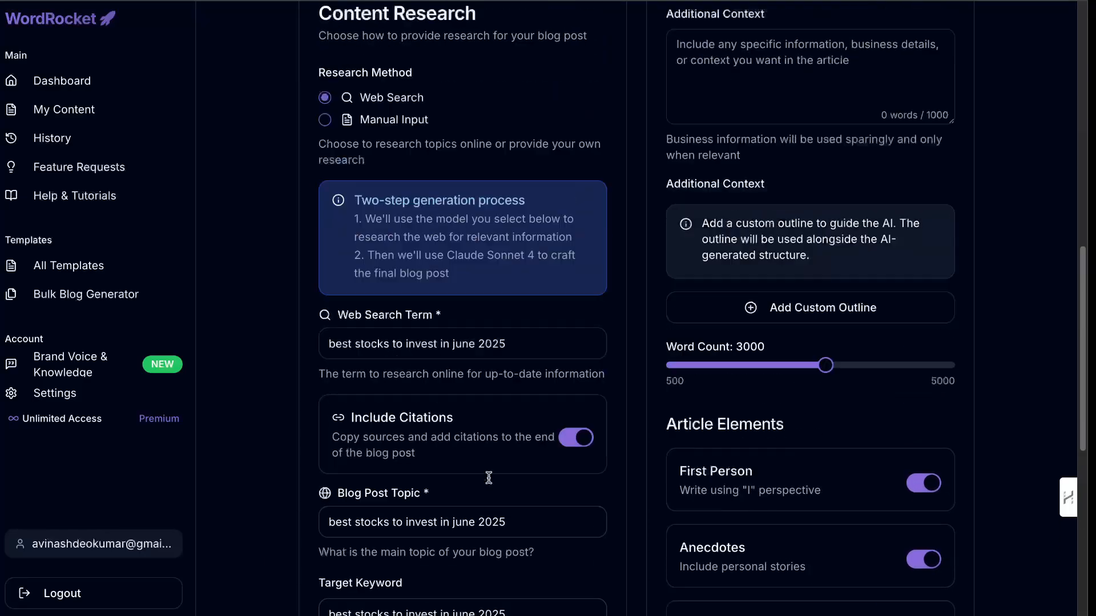
pyautogui.scroll(-10, 658, 430)
pyautogui.scroll(1, 658, 430)
pyautogui.click(872, 545)
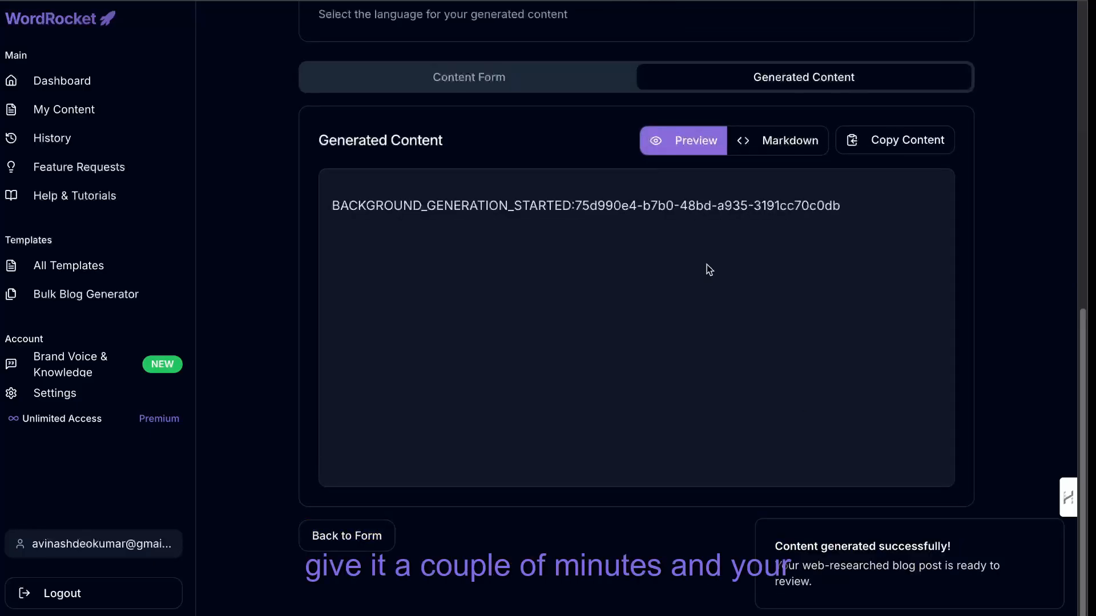
# Open the saved content list and check the generation status of the June 2025 stocks and Toronto mortgage articles.
pyautogui.click(82, 105)
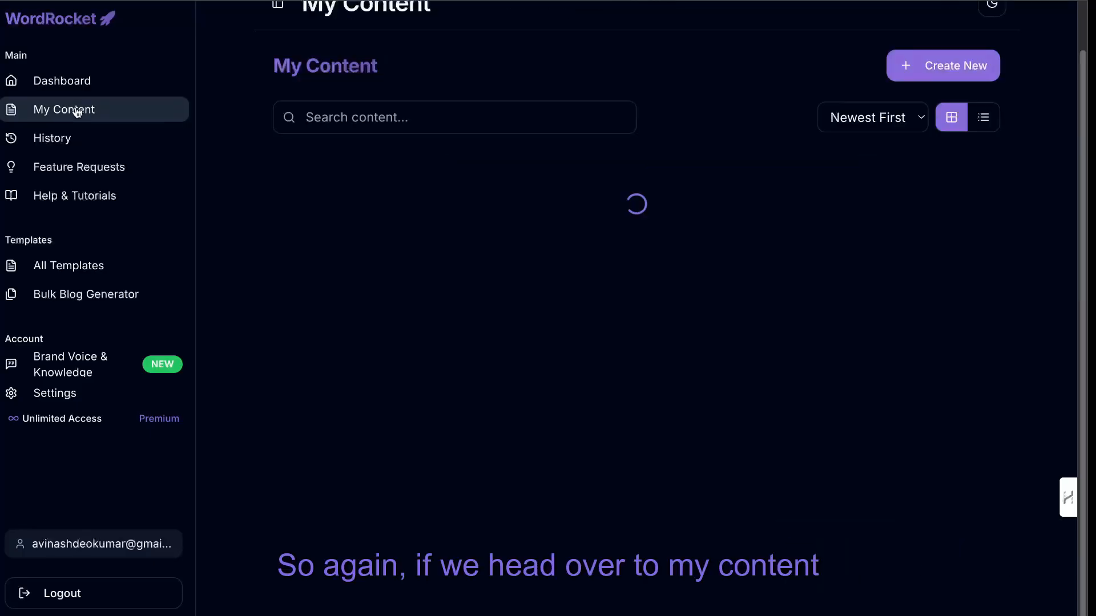
pyautogui.scroll(-5, 323, 159)
pyautogui.scroll(3, 391, 191)
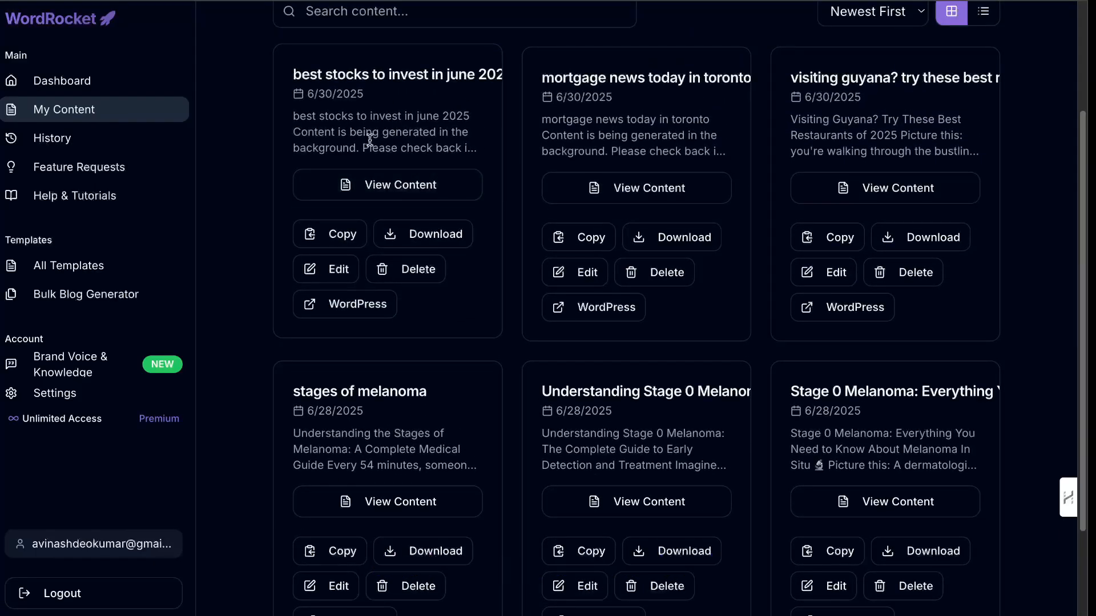
pyautogui.scroll(1, 550, 206)
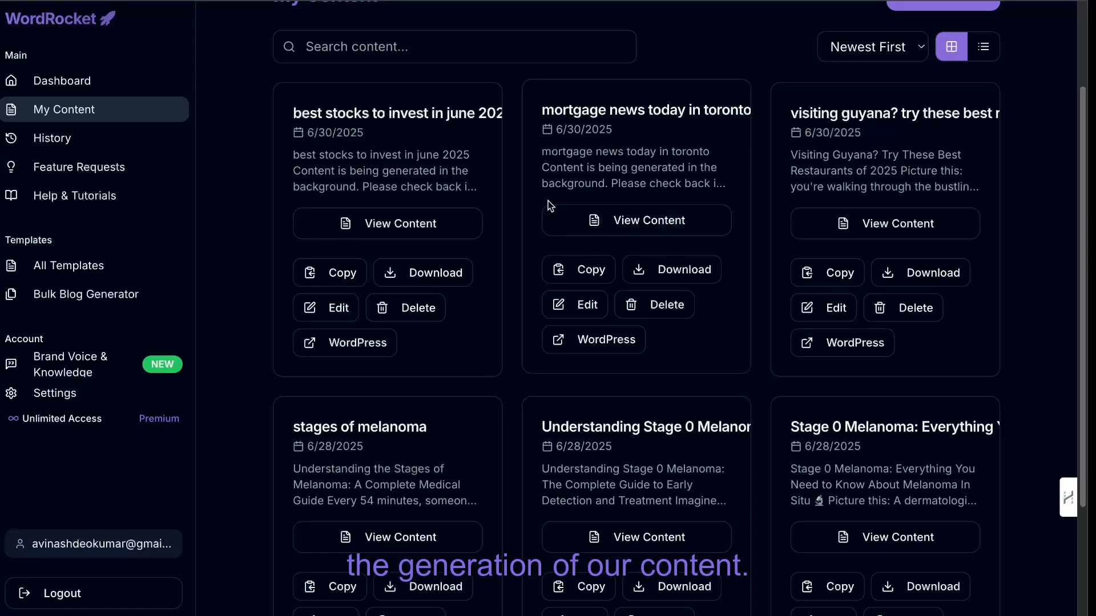
pyautogui.scroll(3, 690, 135)
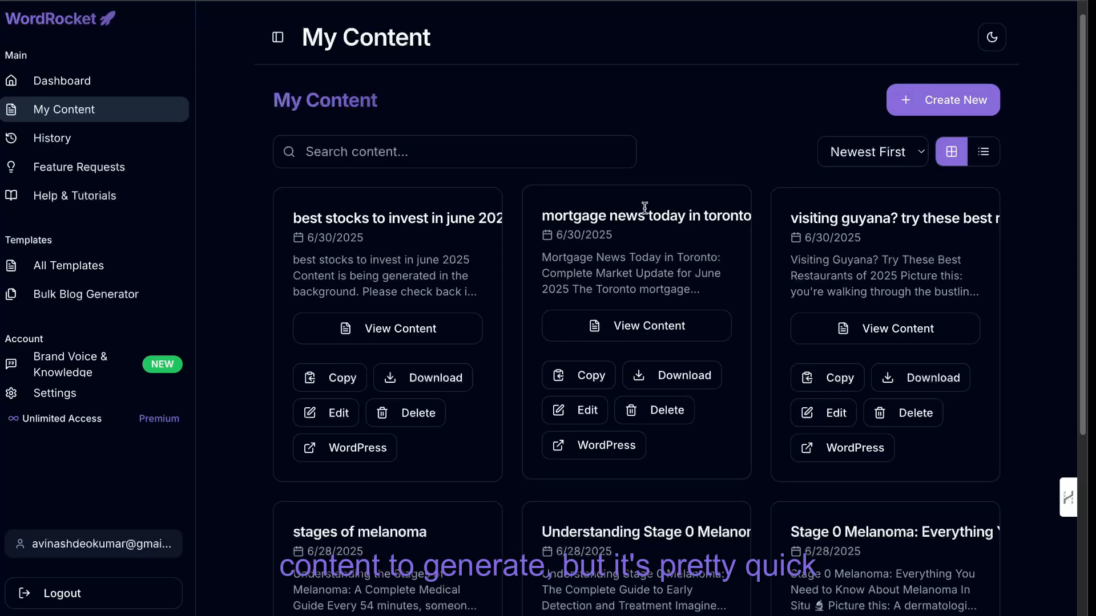
pyautogui.scroll(-1, 631, 269)
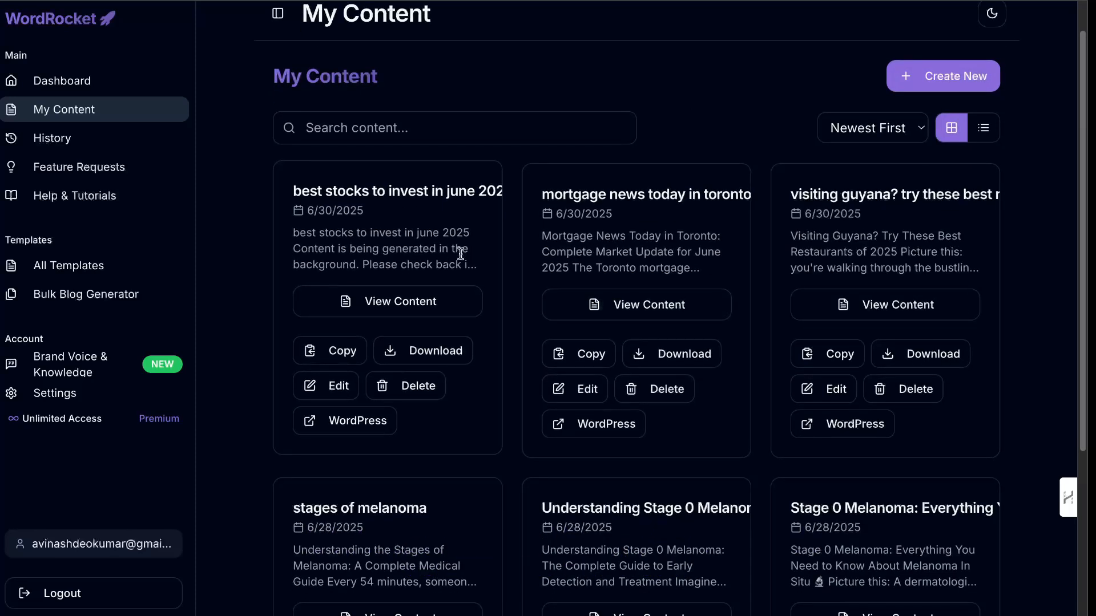
# Open the generated "mortgage news today in toronto" article, look over its preview and copy its Markdown version.
pyautogui.click(623, 301)
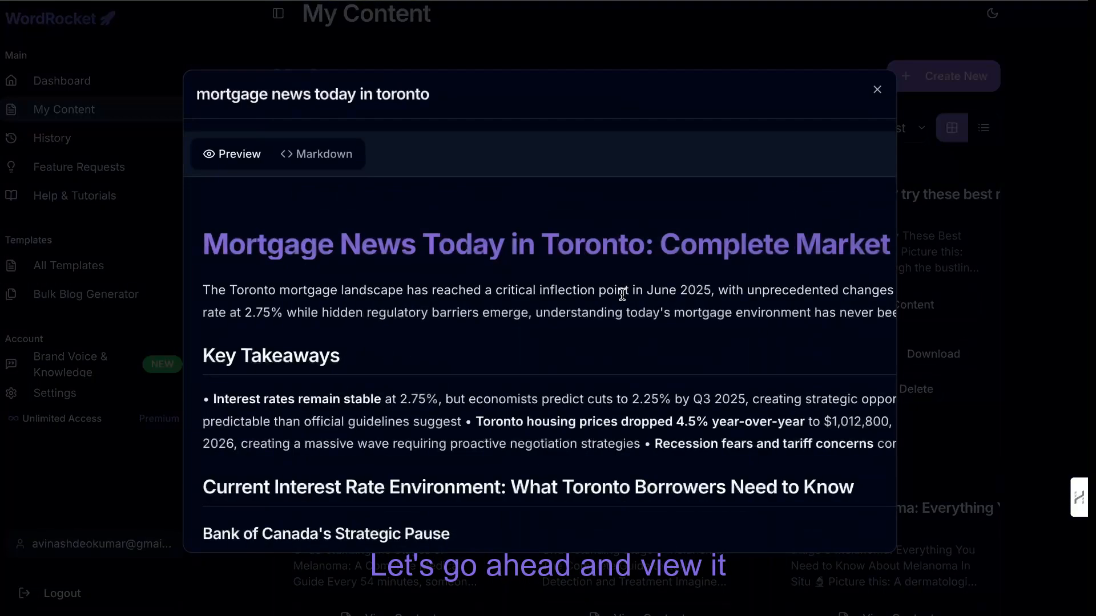
pyautogui.scroll(-1, 619, 294)
pyautogui.scroll(-2, 595, 316)
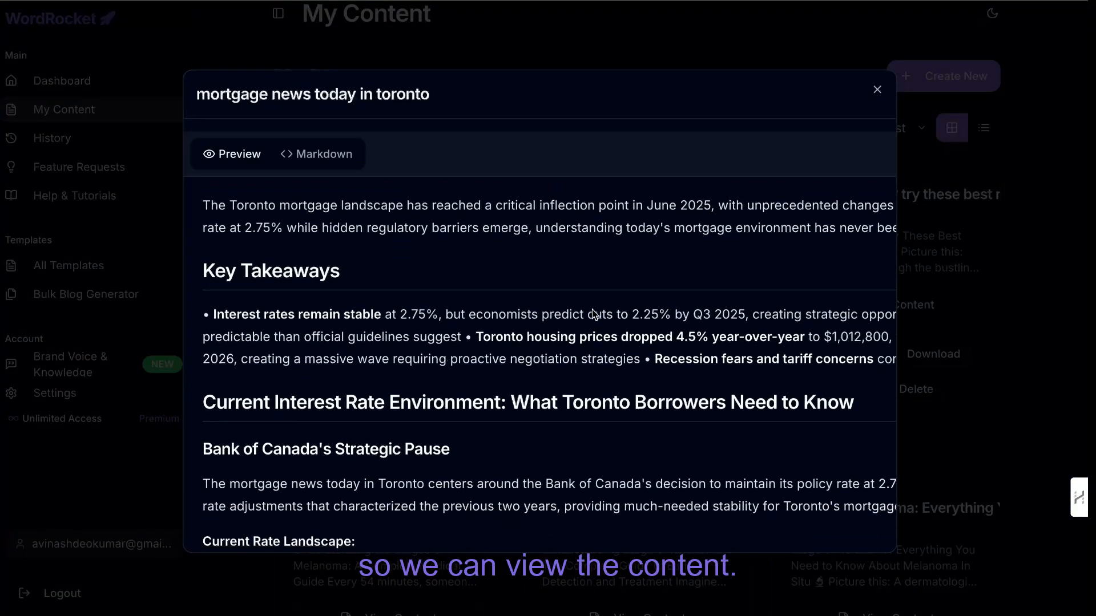
pyautogui.scroll(-10, 593, 367)
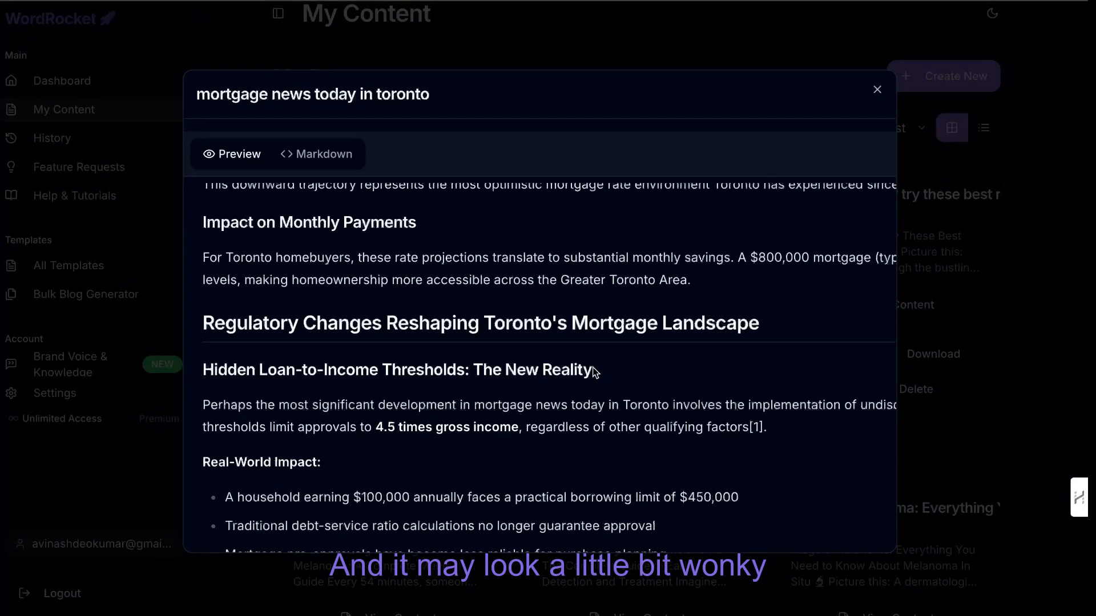
pyautogui.click(345, 166)
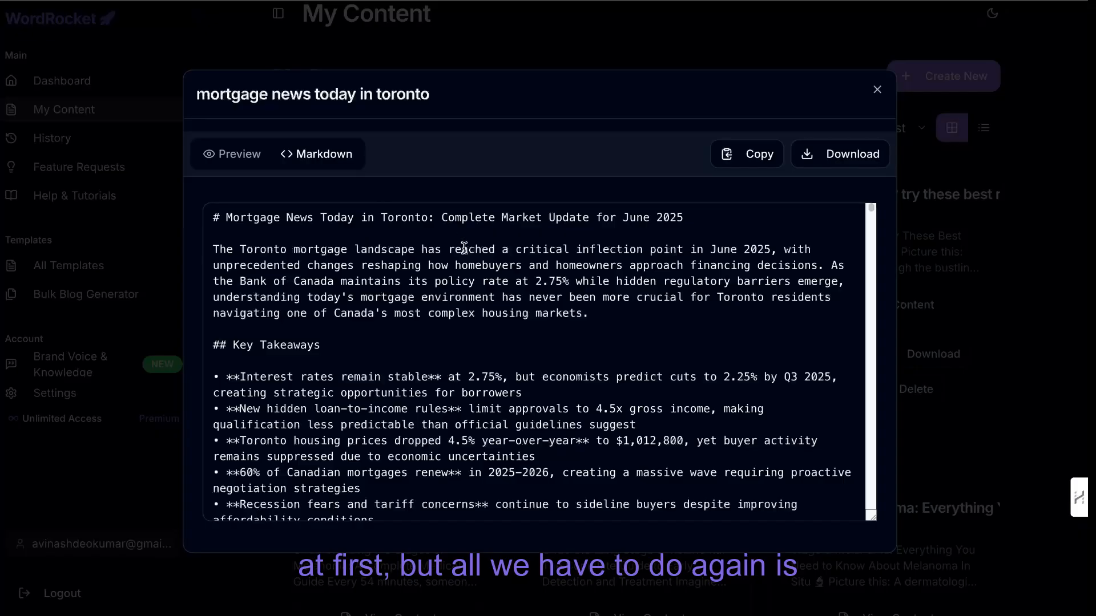
pyautogui.scroll(-15, 481, 282)
pyautogui.scroll(-15, 481, 282)
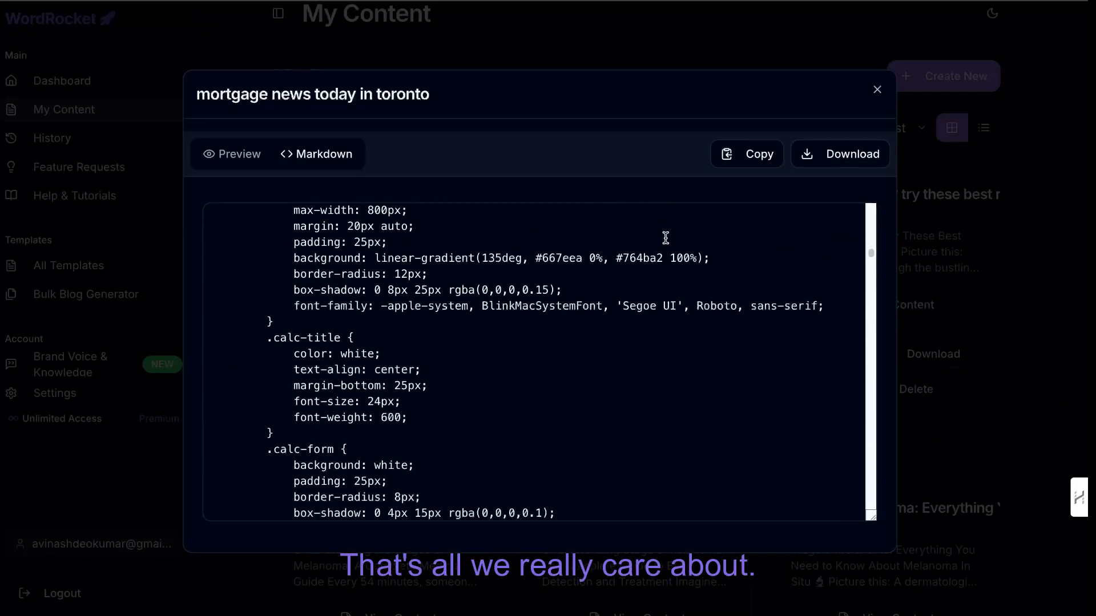
pyautogui.scroll(15, 666, 237)
pyautogui.click(747, 153)
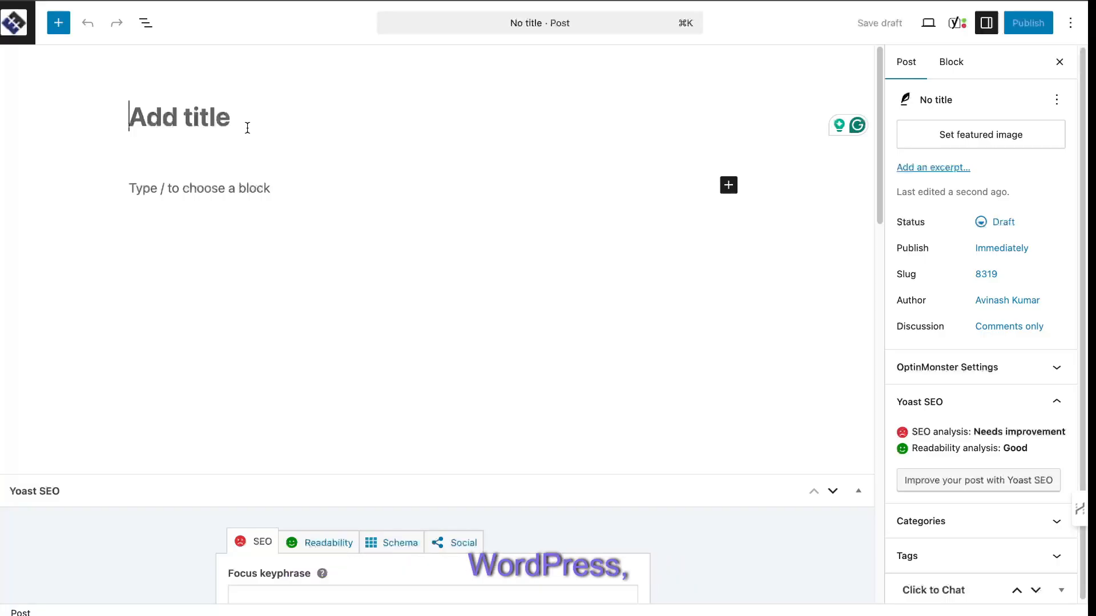
# Switch to the empty WordPress post and paste the copied mortgage article in, starting from the title.
pyautogui.press('super+v')
pyautogui.scroll(-3, 513, 235)
pyautogui.scroll(3, 514, 235)
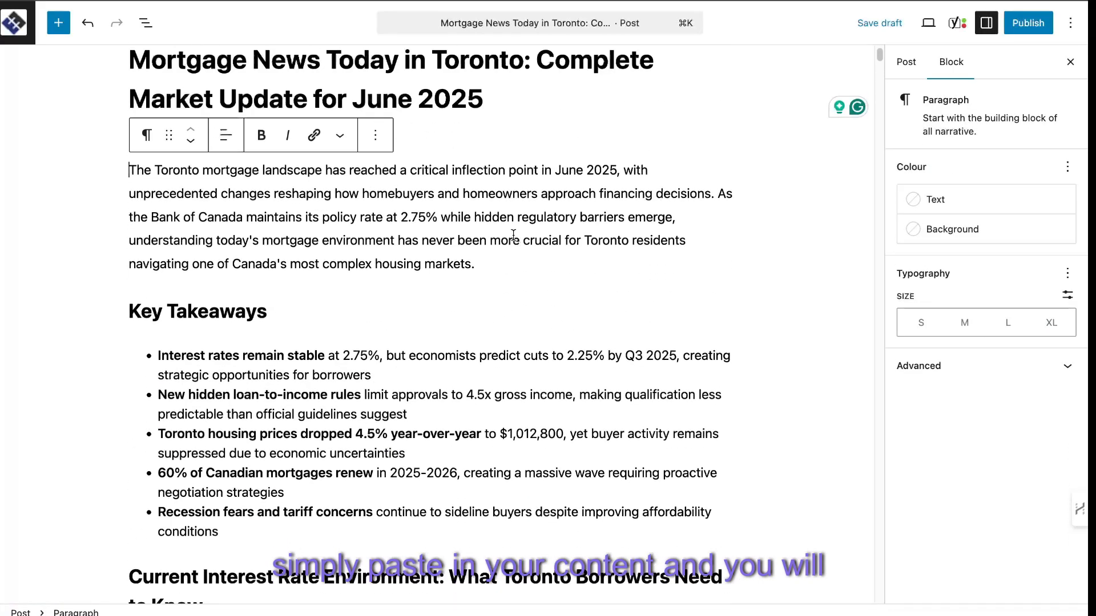
pyautogui.scroll(1, 455, 169)
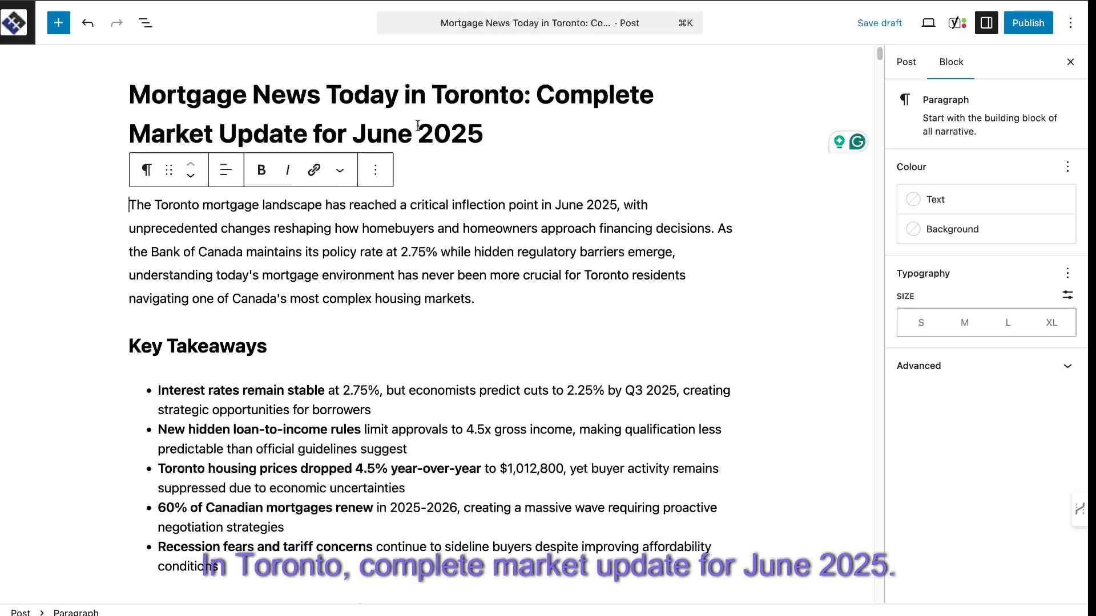
# Examine the introduction and Key Takeaways for current facts, highlighting the June 2025 date and the 2.75% interest rate.
pyautogui.click(509, 293)
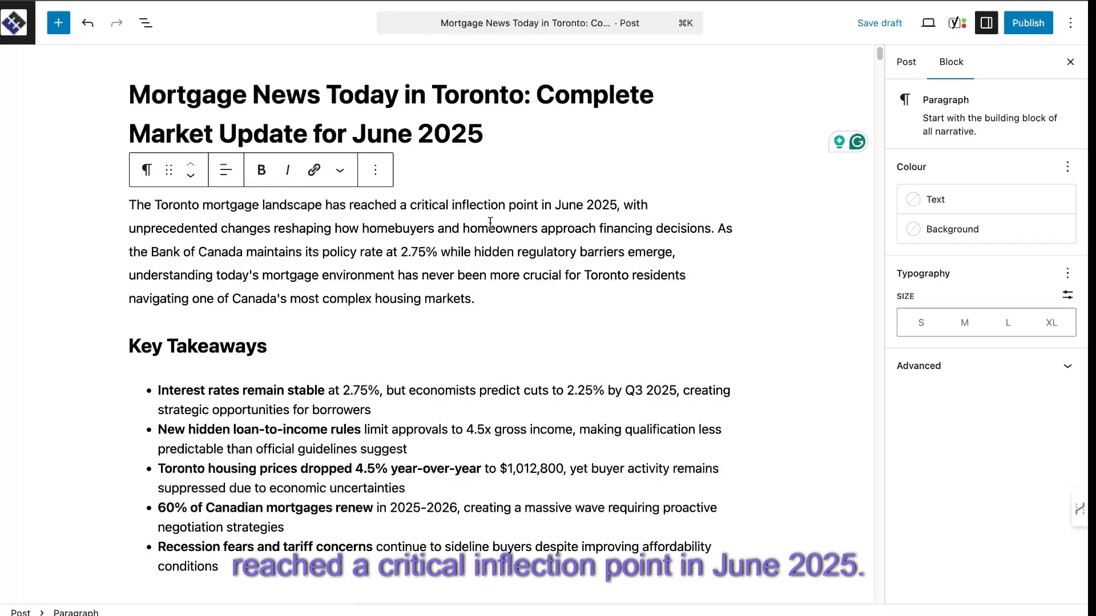
pyautogui.moveTo(554, 203); pyautogui.dragTo(618, 204)
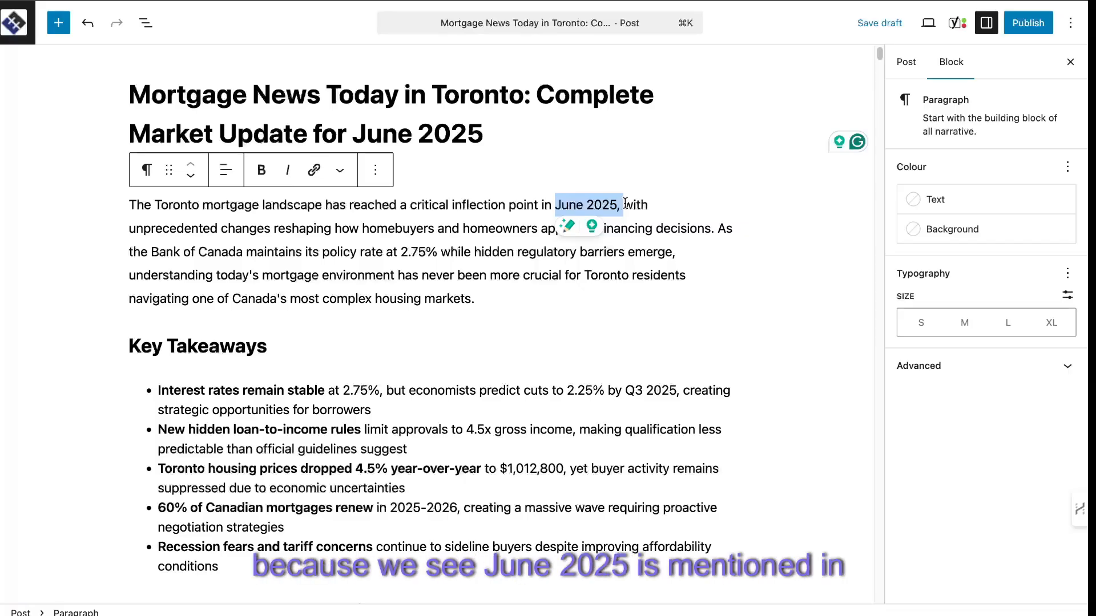
pyautogui.scroll(-2, 571, 264)
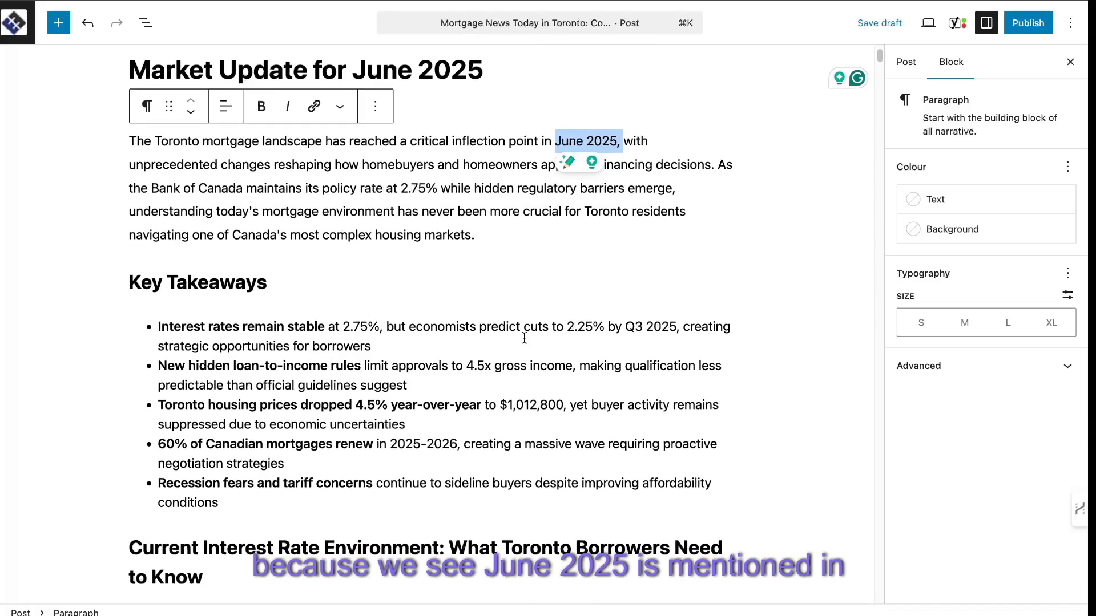
pyautogui.moveTo(340, 327); pyautogui.dragTo(383, 326)
pyautogui.scroll(-1, 465, 346)
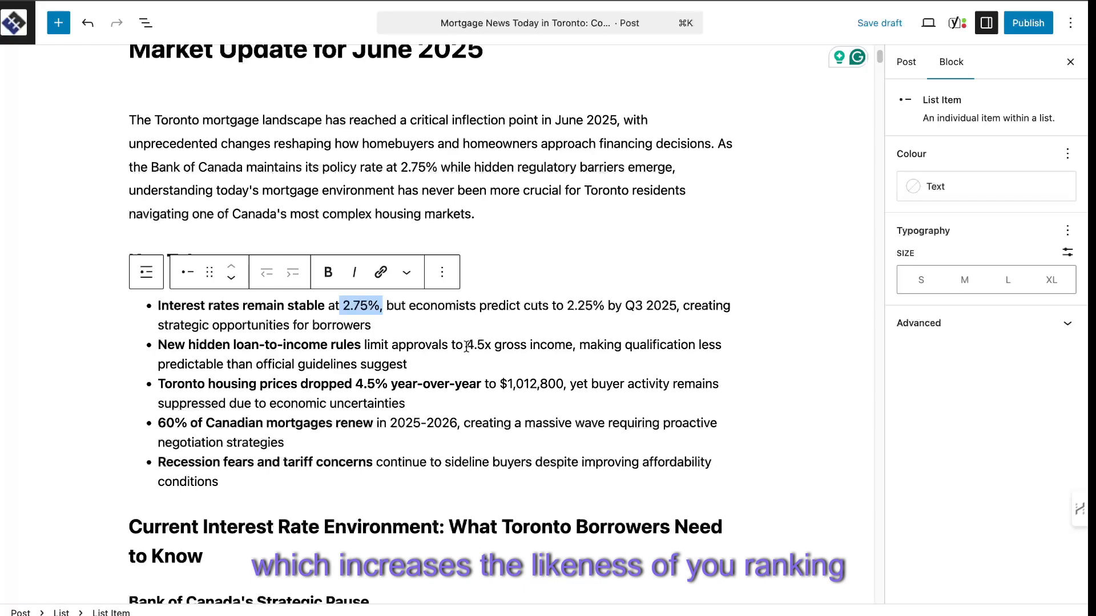
pyautogui.scroll(-1, 399, 353)
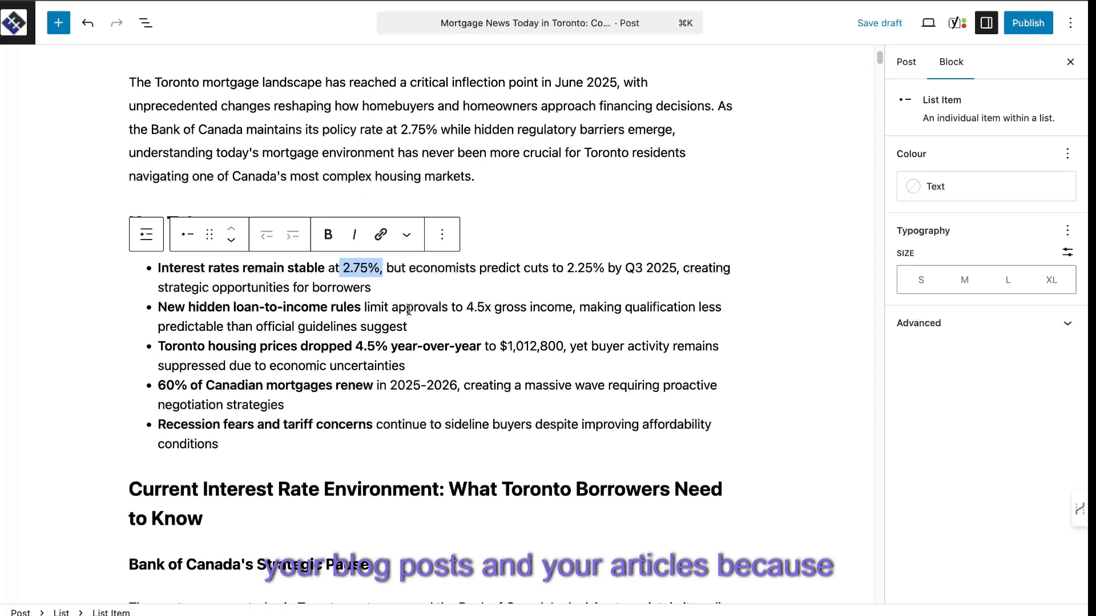
# Read through the interest rate, forecast, monthly payment and regulatory sections of the pasted article.
pyautogui.scroll(-4, 408, 310)
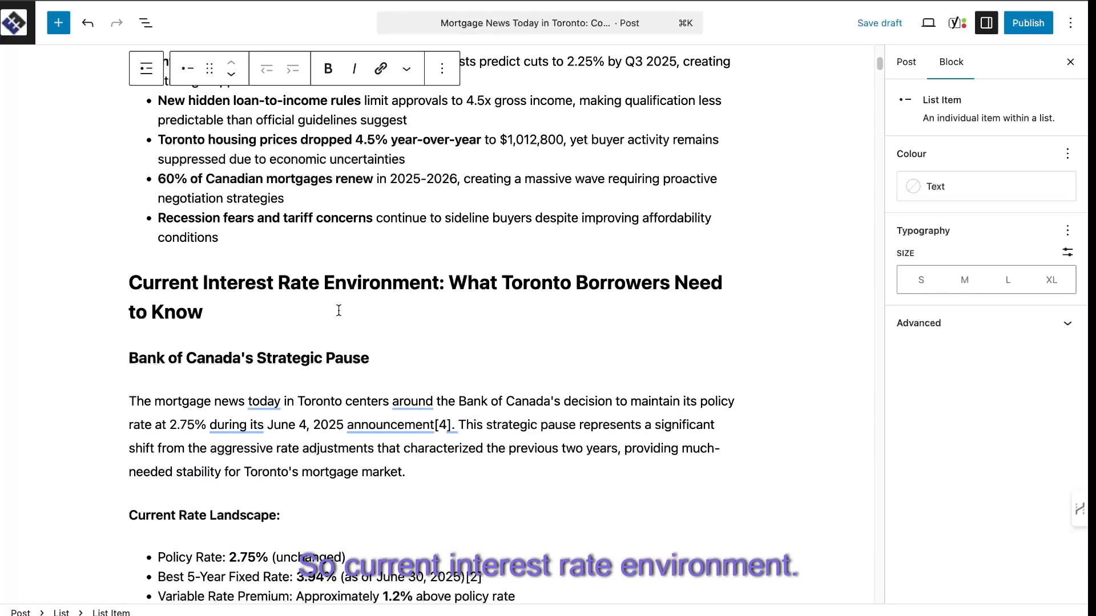
pyautogui.scroll(-2, 338, 310)
pyautogui.scroll(-1, 361, 331)
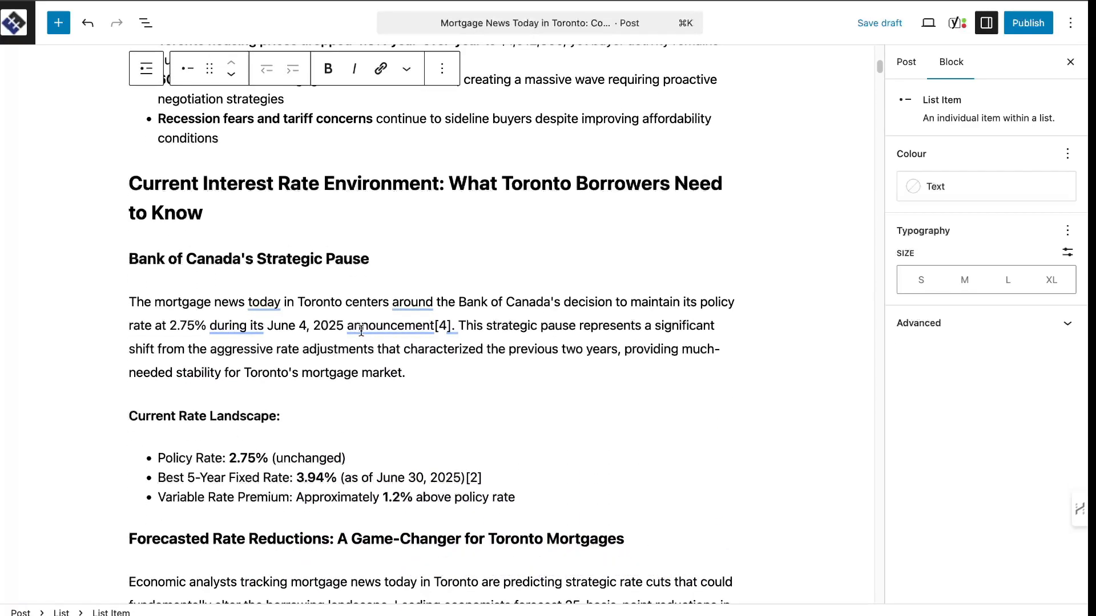
pyautogui.scroll(-5, 294, 312)
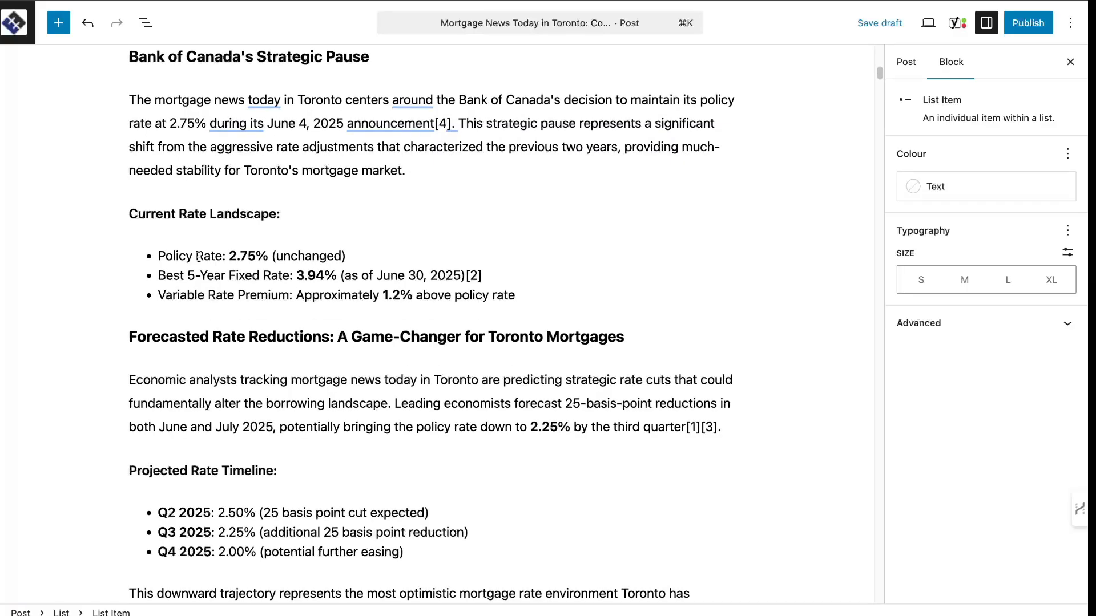
pyautogui.scroll(-2, 283, 255)
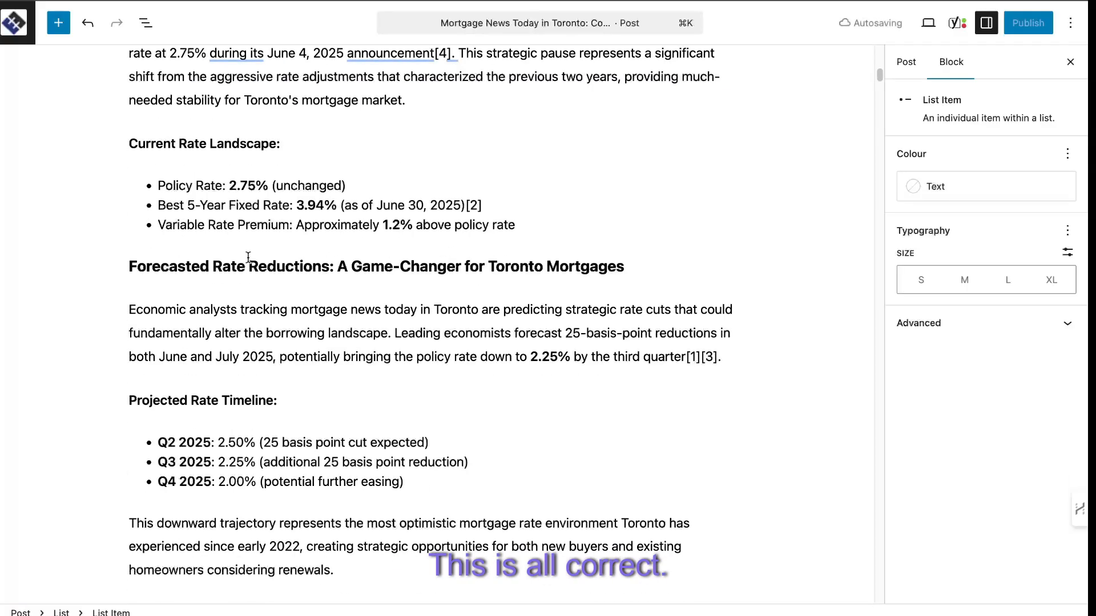
pyautogui.scroll(-6, 419, 342)
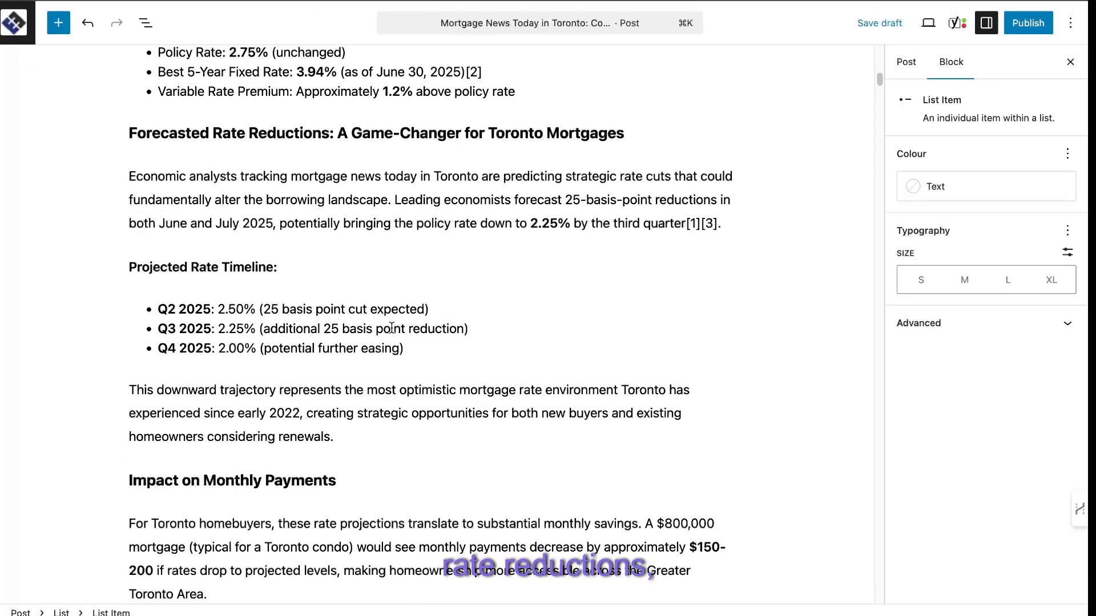
pyautogui.scroll(-8, 370, 320)
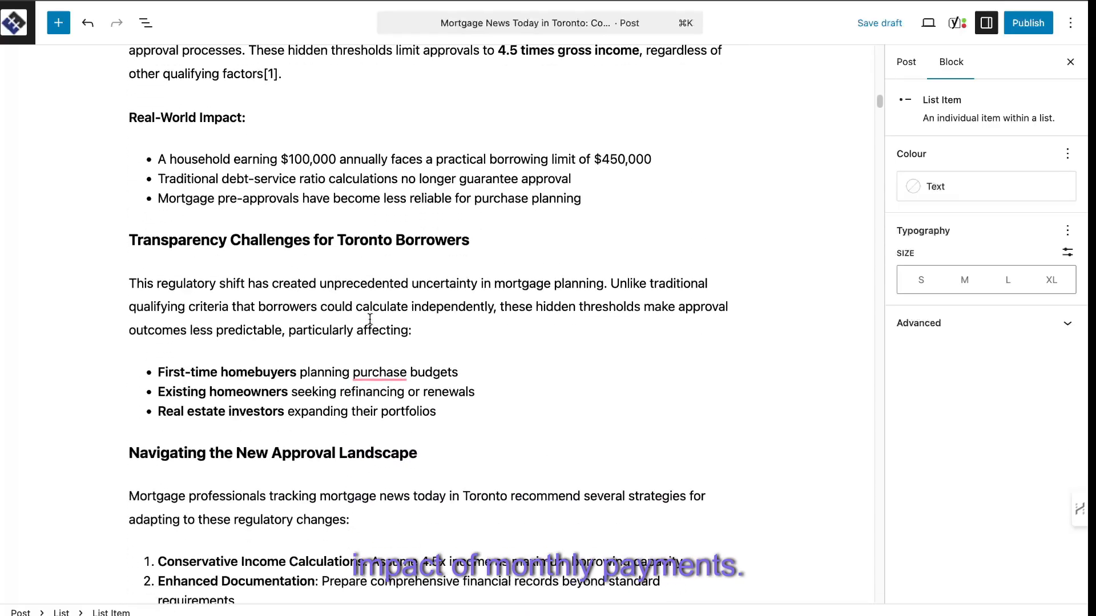
pyautogui.scroll(1, 271, 117)
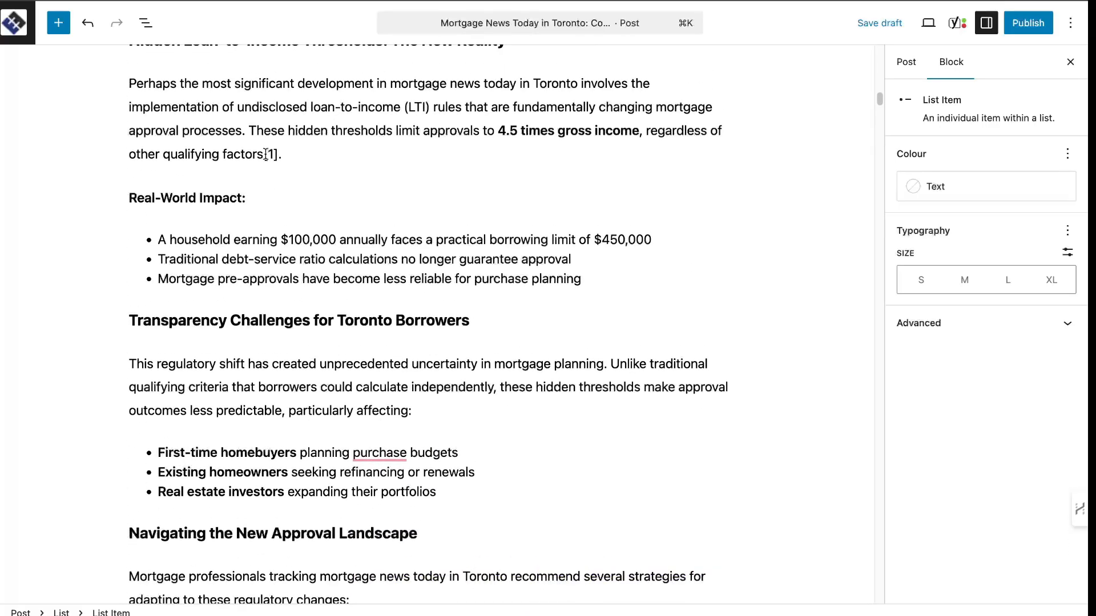
# Highlight the [1] citation after the gross income threshold and examine the Include Citations option in WordRocket's form.
pyautogui.moveTo(263, 154); pyautogui.dragTo(284, 159)
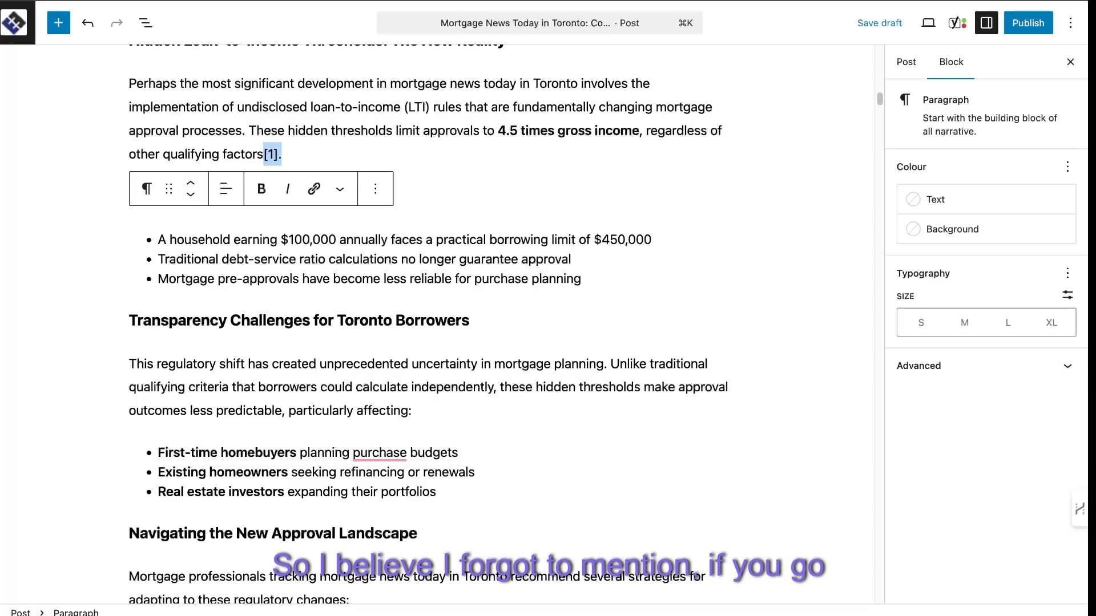
pyautogui.click(190, 1)
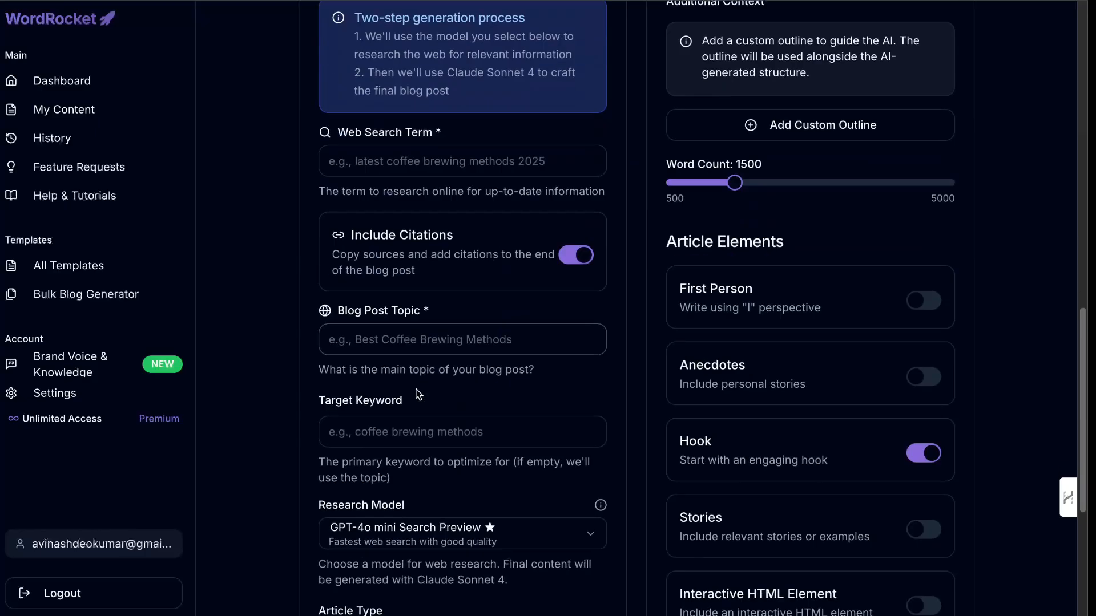
pyautogui.scroll(-2, 408, 194)
pyautogui.click(574, 127)
pyautogui.click(575, 127)
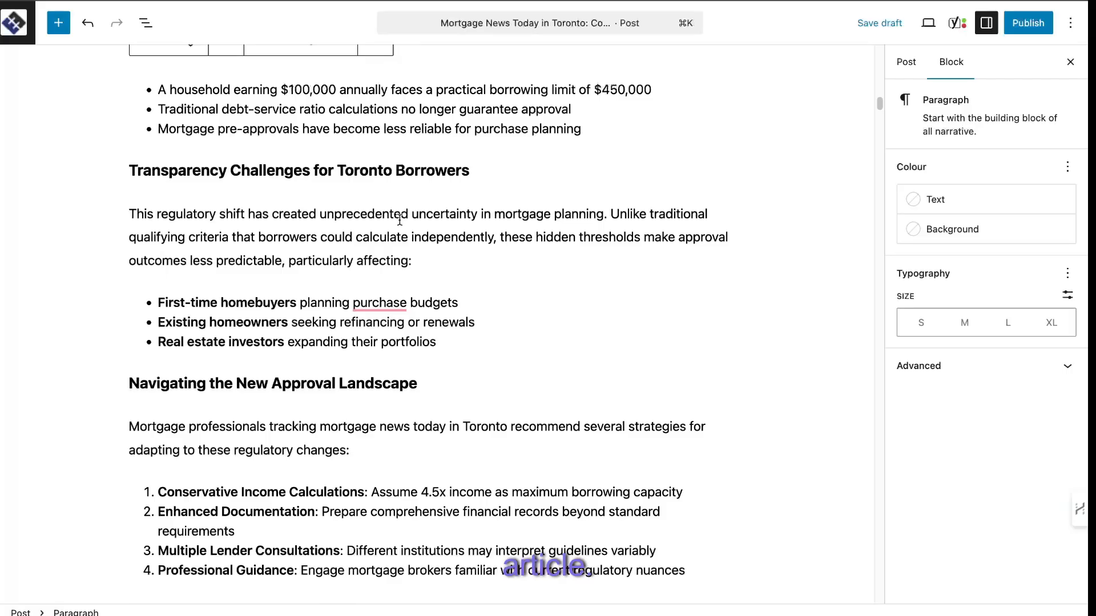
# Return to the WordPress post and examine the mortgage calculator's HTML code embedded in the housing market trends section.
pyautogui.scroll(-13, 399, 219)
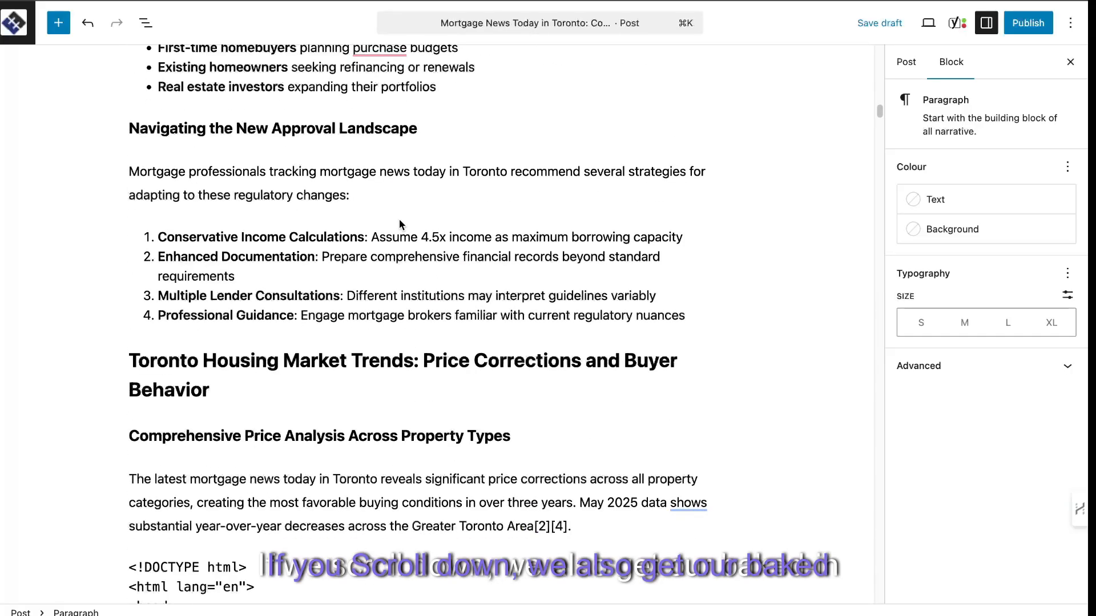
pyautogui.scroll(-15, 362, 278)
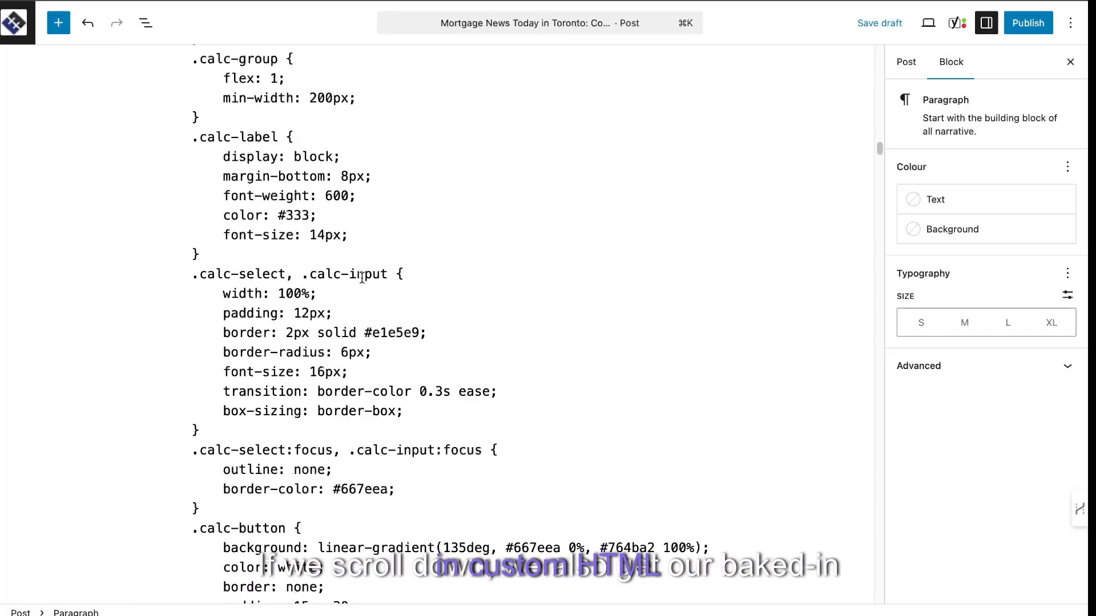
pyautogui.scroll(-18, 362, 278)
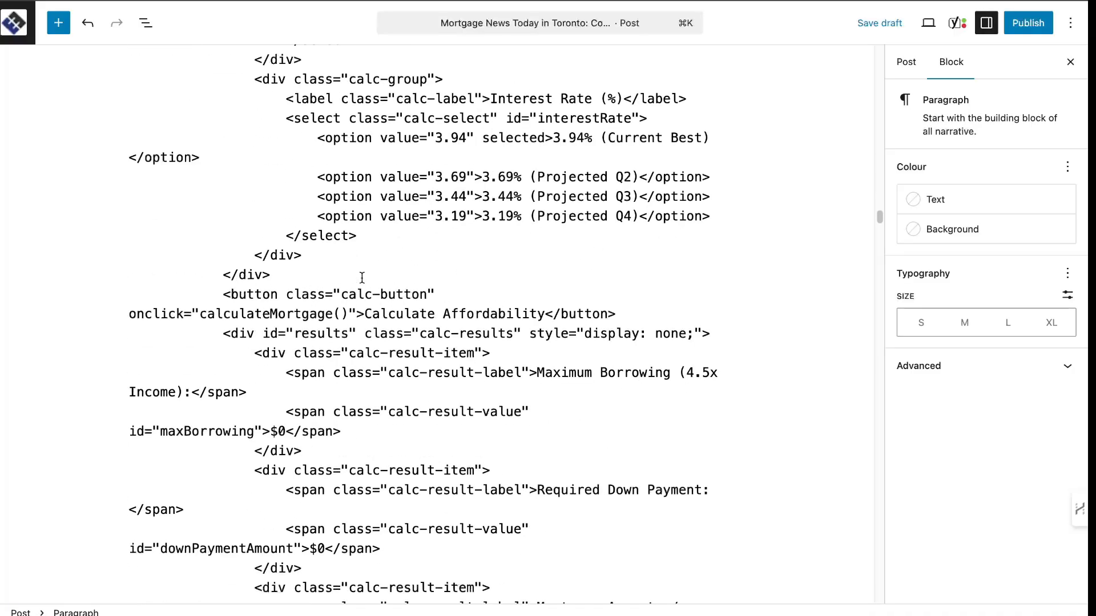
pyautogui.scroll(-9, 362, 278)
pyautogui.scroll(3, 362, 278)
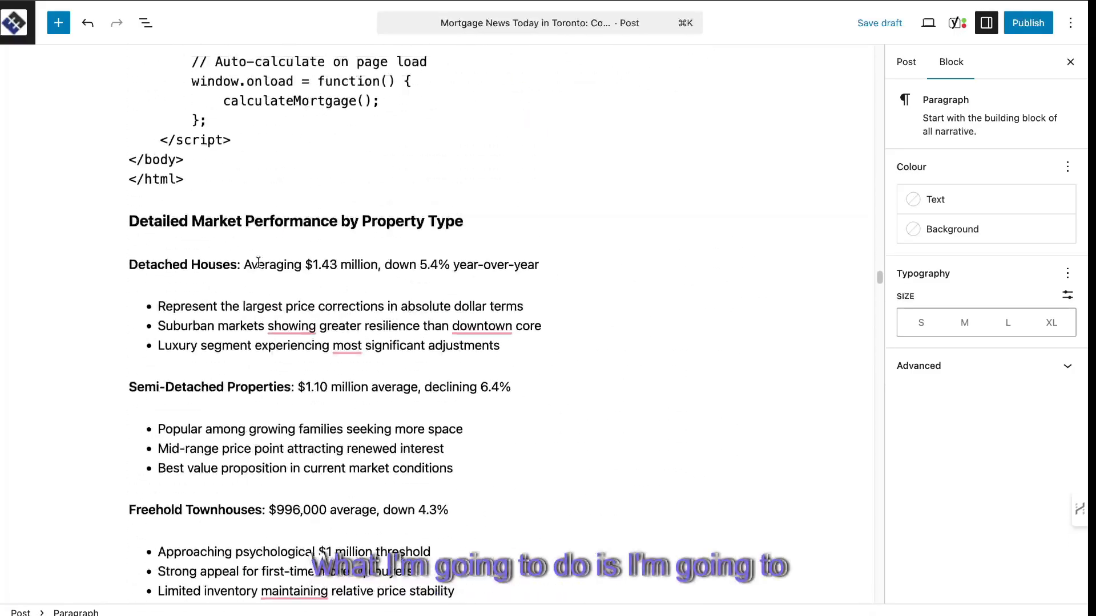
# Copy the entire calculator HTML code from the housing market trends section and delete its code block.
pyautogui.moveTo(185, 179); pyautogui.dragTo(123, 491)
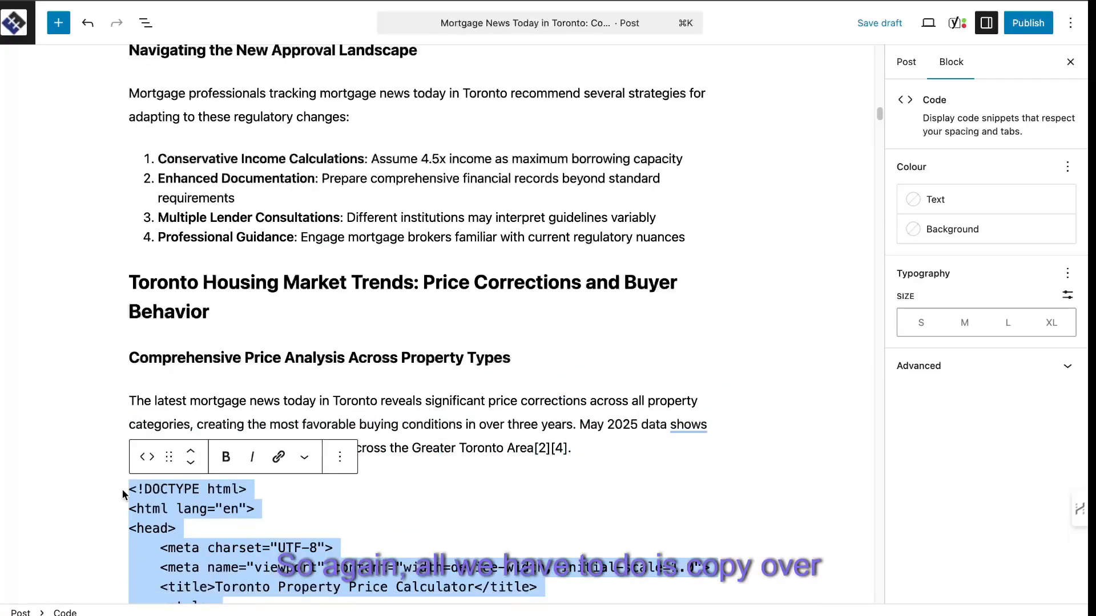
pyautogui.rightClick(159, 498)
pyautogui.click(204, 279)
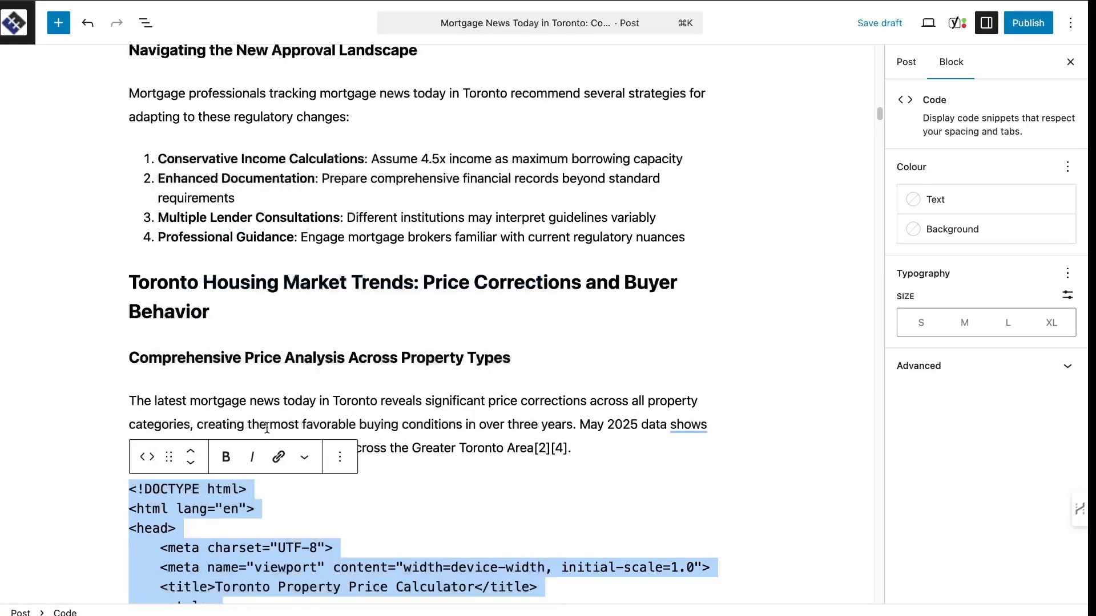
pyautogui.press('BackSpace')
pyautogui.press('BackSpace')
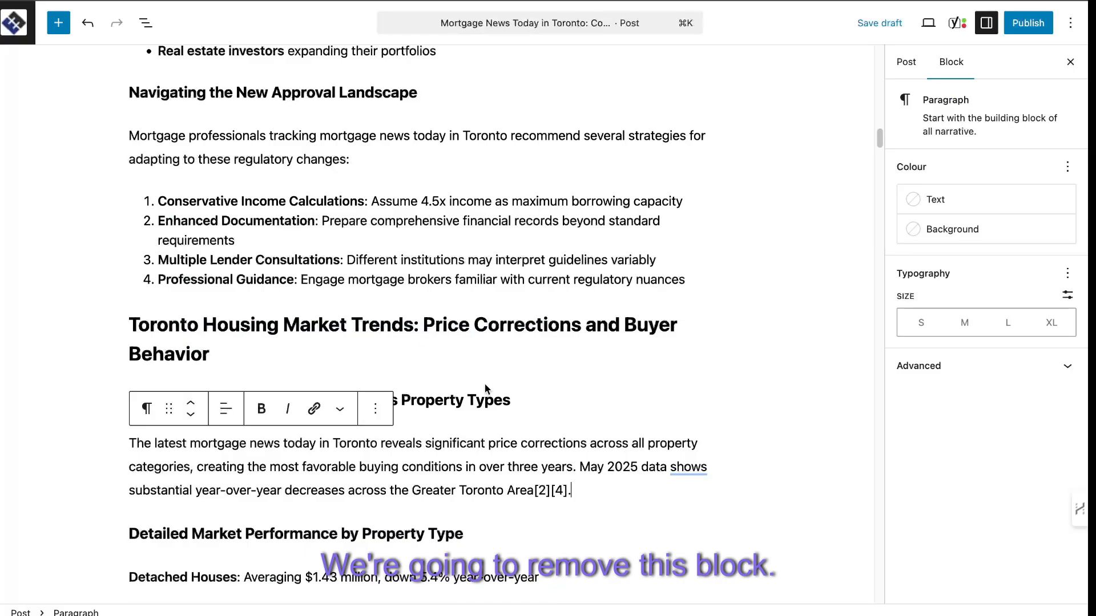
# Insert an empty Custom HTML block directly below the "Toronto Housing Market Trends: Price Corrections and Buyer Behavior" heading.
pyautogui.click(400, 362)
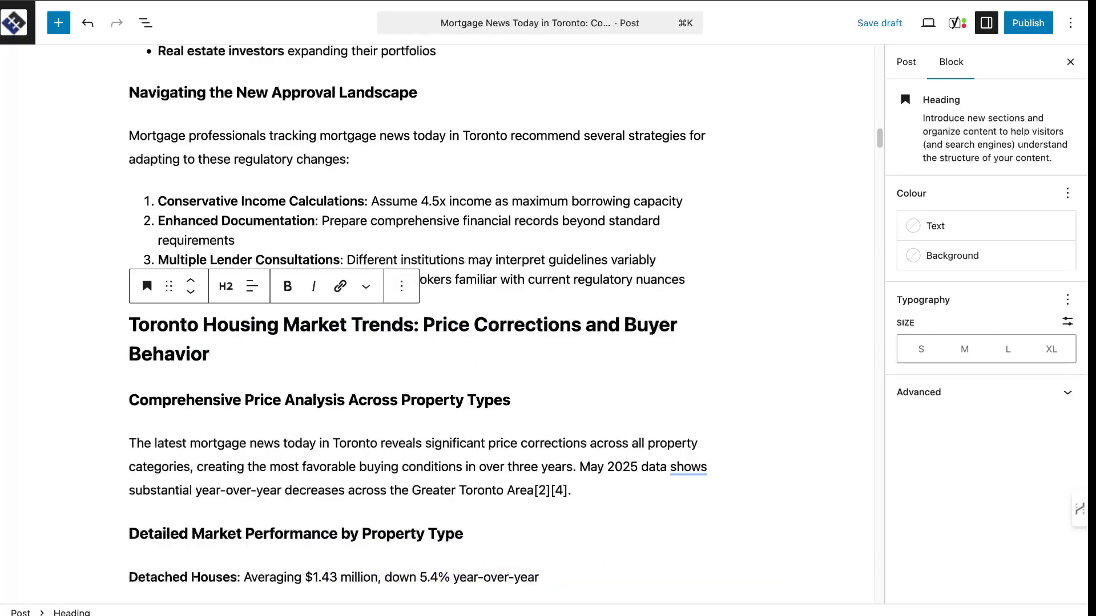
pyautogui.write("'")
pyautogui.press('Return')
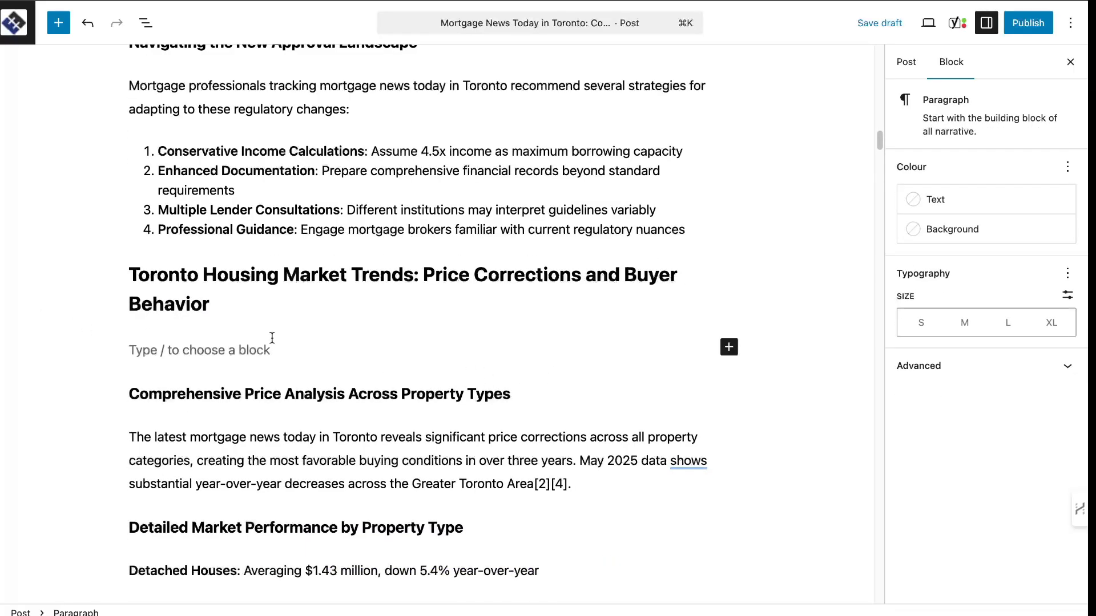
pyautogui.click(730, 348)
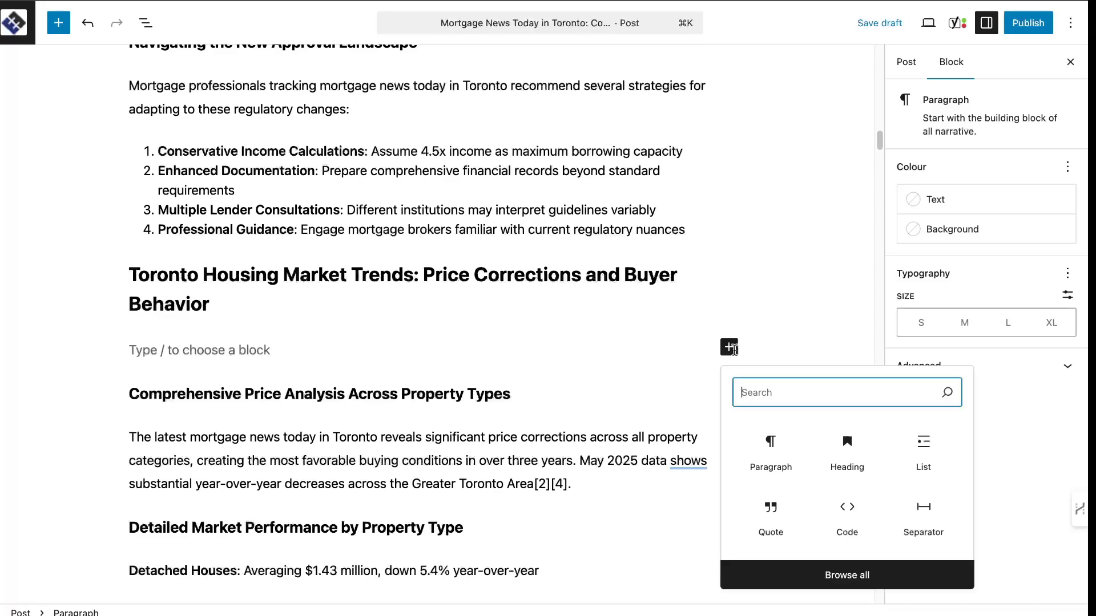
pyautogui.write('htn')
pyautogui.press('BackSpace')
pyautogui.write('m')
pyautogui.click(771, 453)
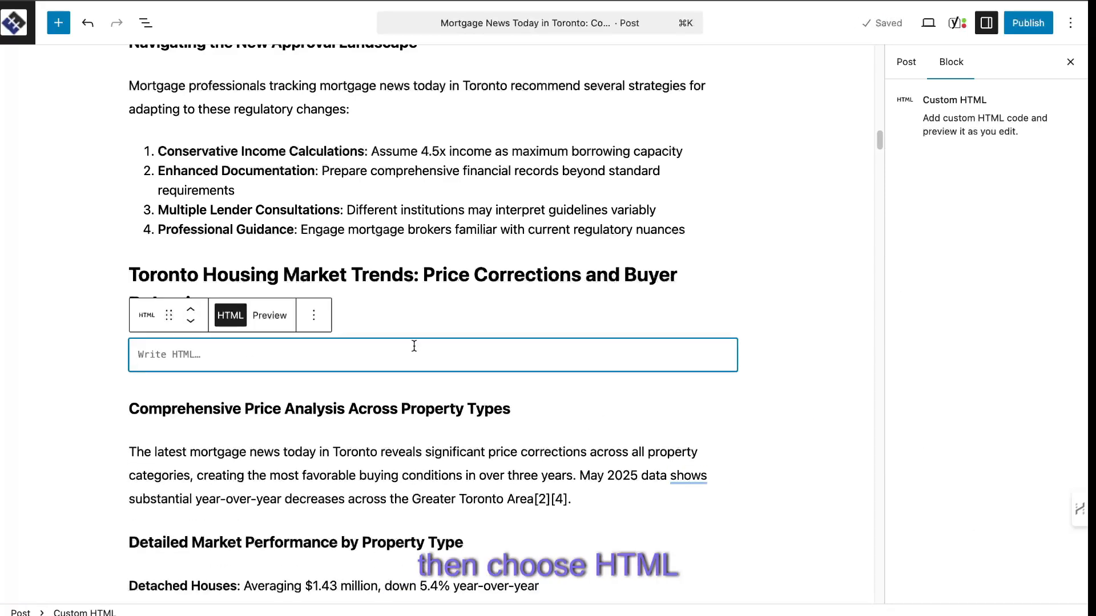
# Paste the calculator code into the Custom HTML block and preview the rendered Toronto Mortgage Affordability Calculator.
pyautogui.press('super+v')
pyautogui.click(269, 315)
pyautogui.scroll(-1, 627, 343)
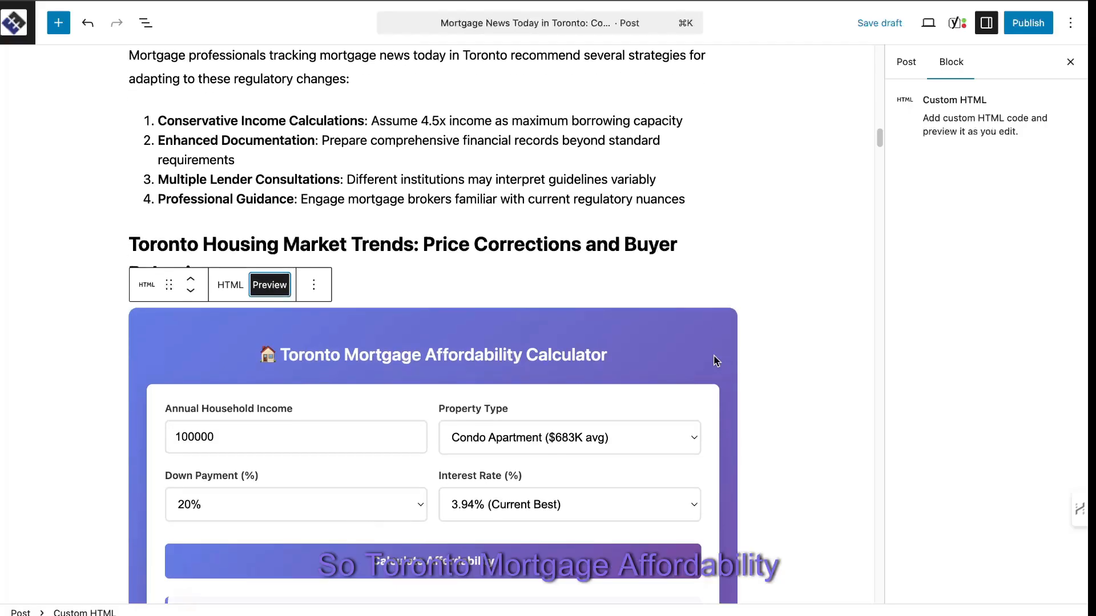
pyautogui.scroll(-5, 716, 361)
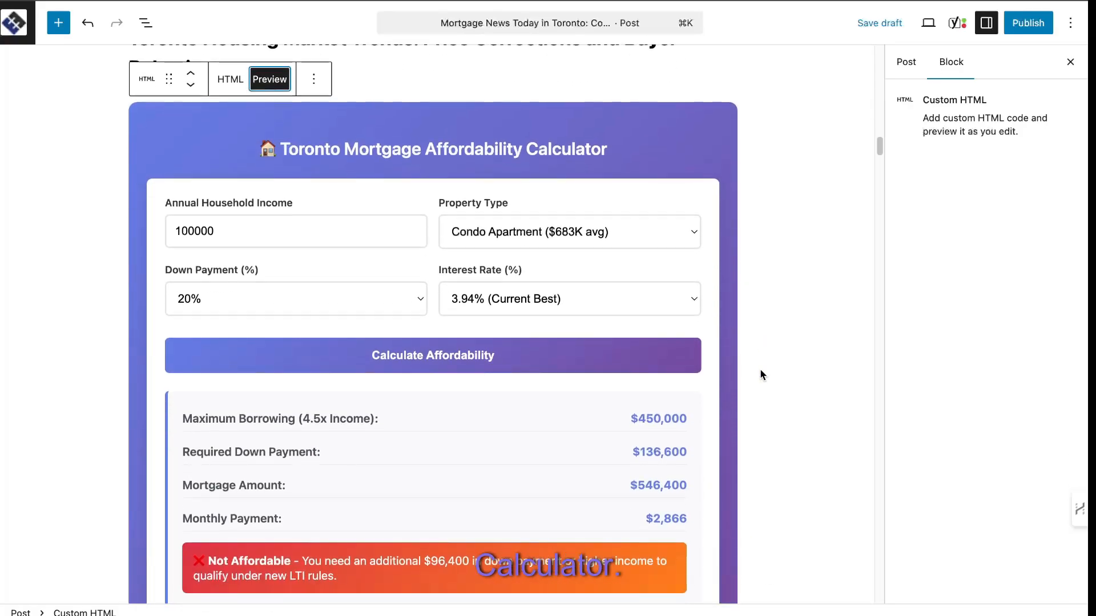
pyautogui.scroll(-1, 451, 296)
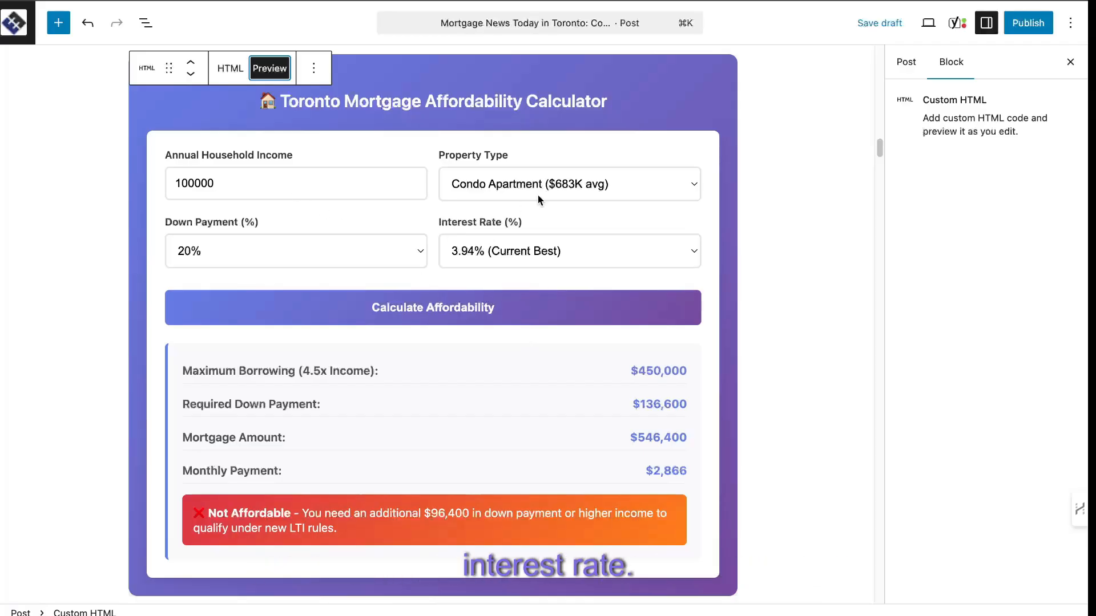
# Read through the rest of the article below the calculator, from the price analysis to the SEO Meta Information.
pyautogui.scroll(-5, 538, 194)
pyautogui.scroll(-2, 439, 222)
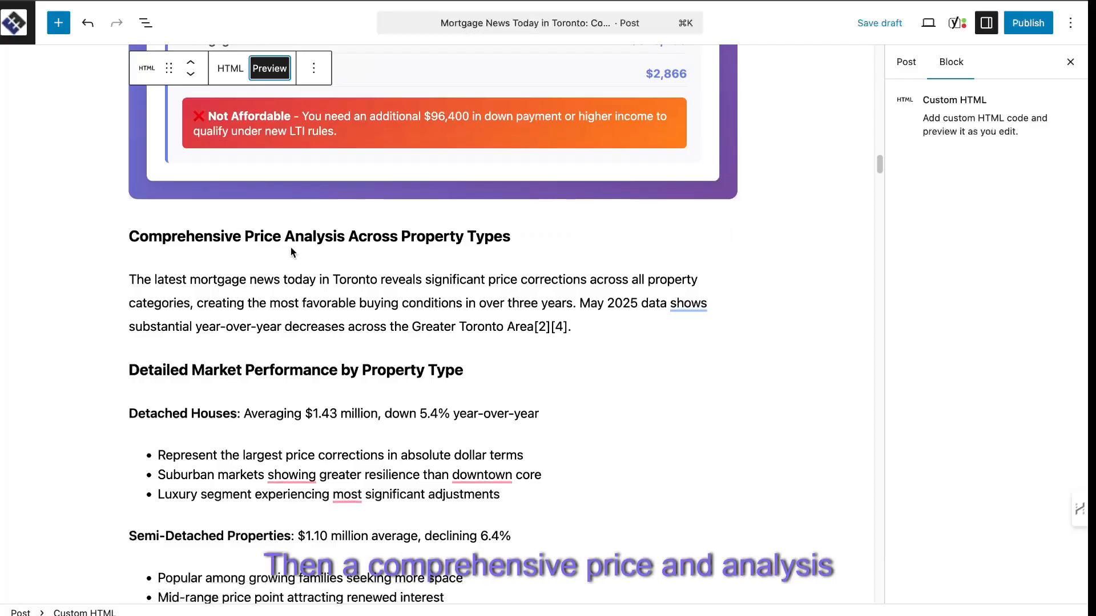
pyautogui.scroll(-2, 488, 321)
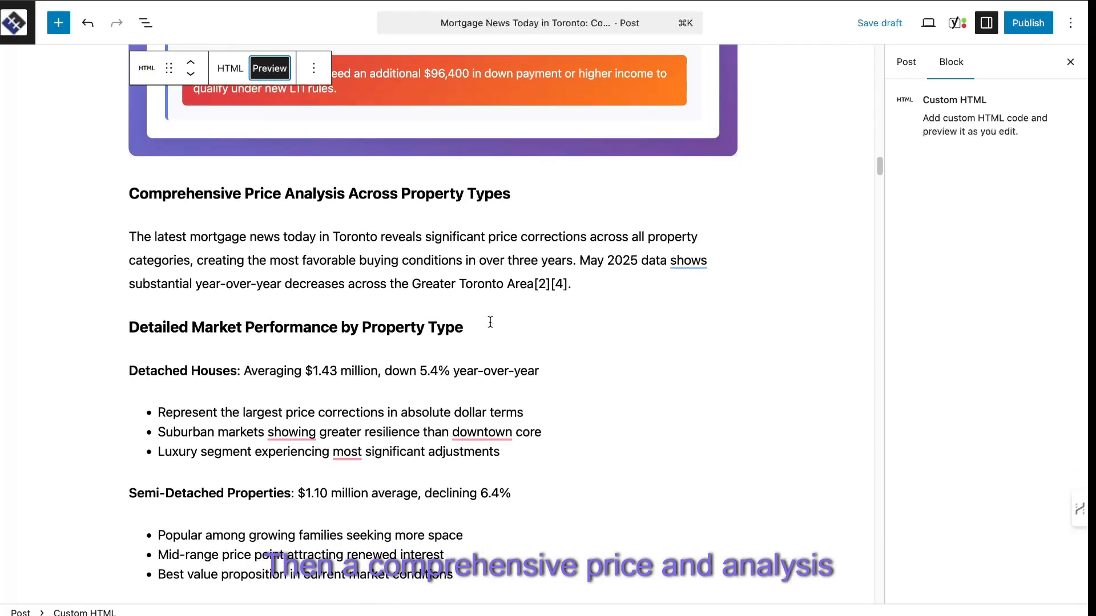
pyautogui.scroll(-10, 490, 322)
pyautogui.scroll(-20, 489, 320)
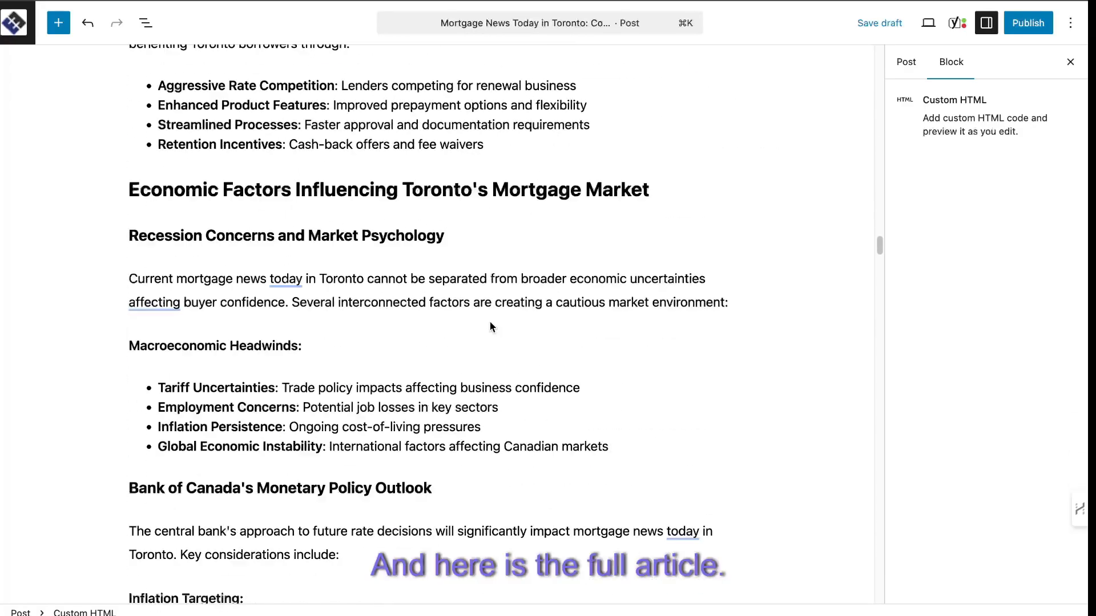
pyautogui.scroll(-20, 490, 327)
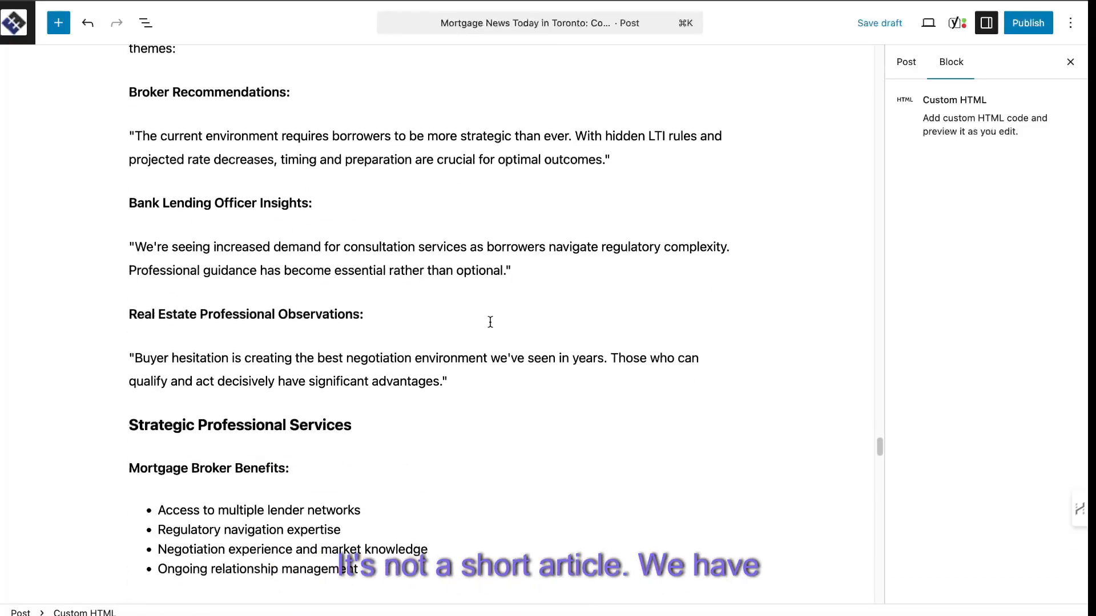
pyautogui.scroll(-3, 489, 320)
pyautogui.scroll(1, 354, 252)
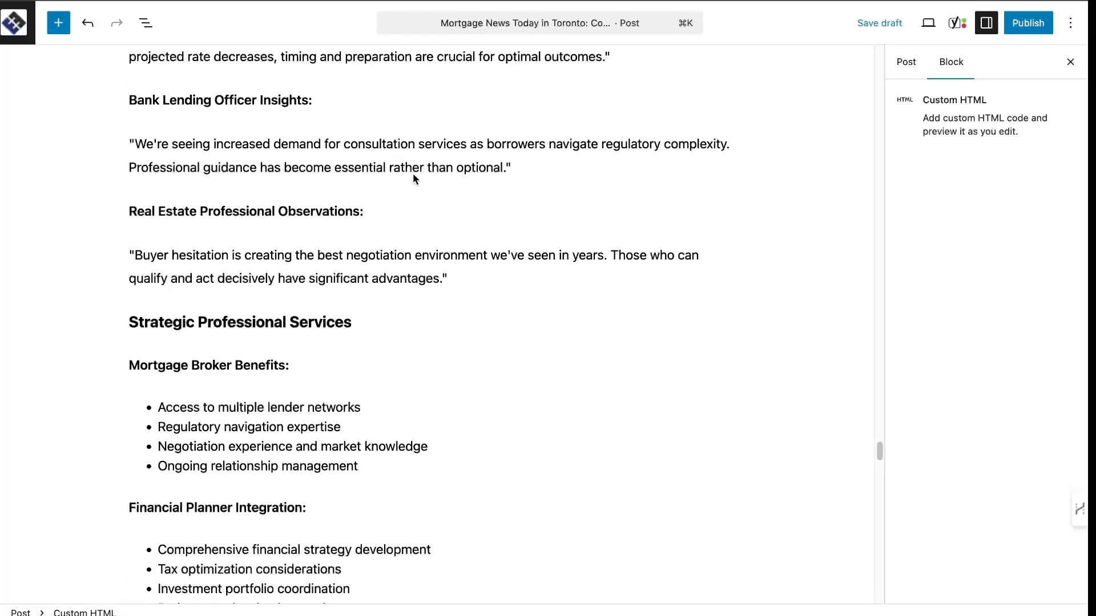
pyautogui.scroll(-20, 542, 314)
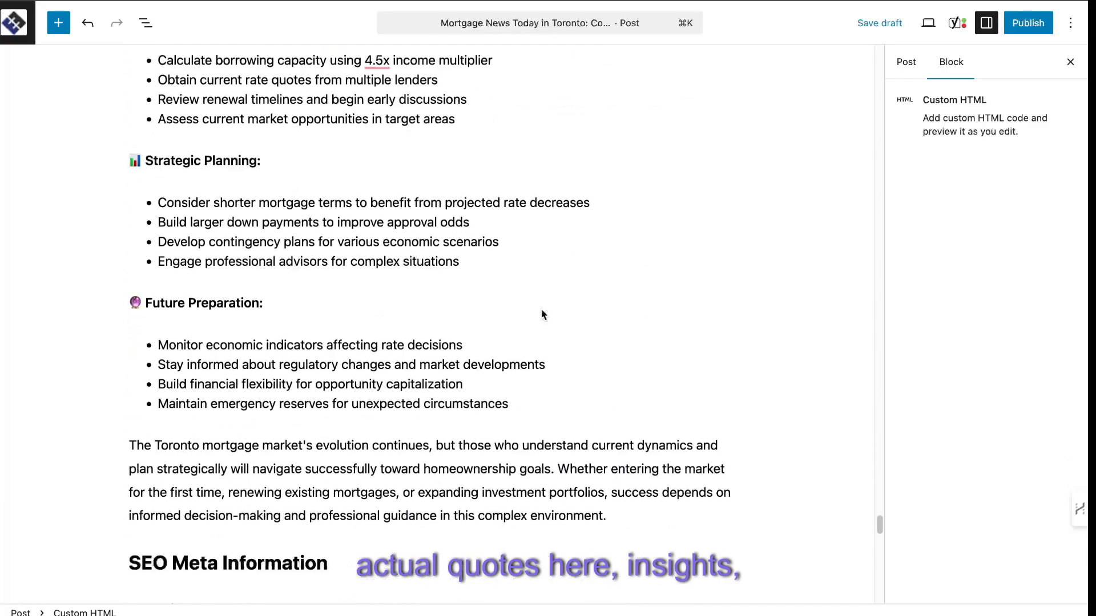
pyautogui.scroll(-3, 541, 309)
pyautogui.scroll(4, 540, 314)
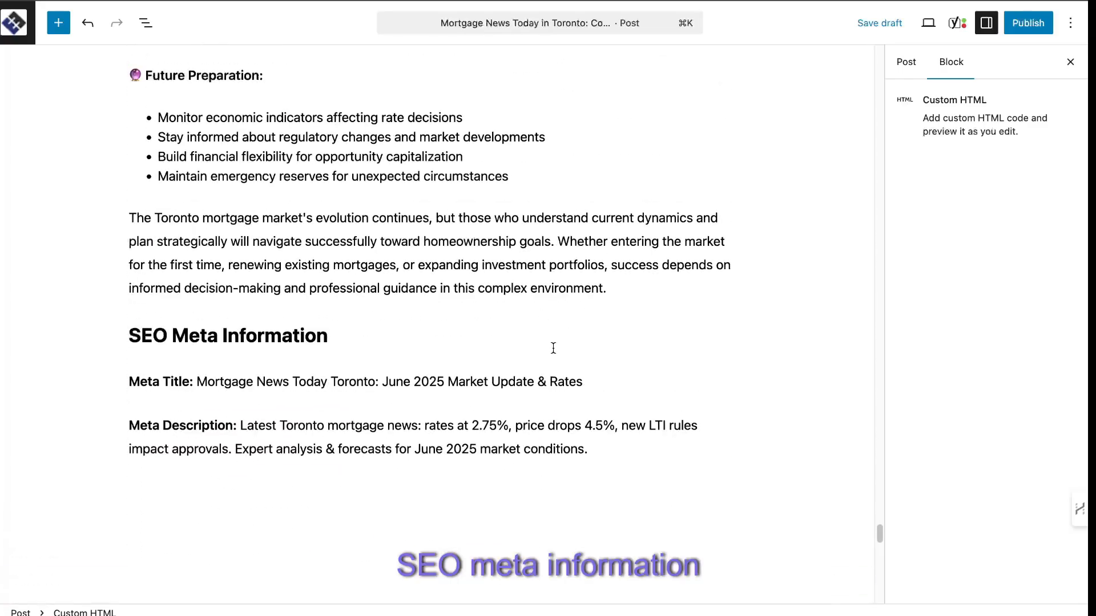
# Select the whole article body from its closing paragraph up to the introduction and copy it.
pyautogui.moveTo(611, 292); pyautogui.dragTo(531, 205)
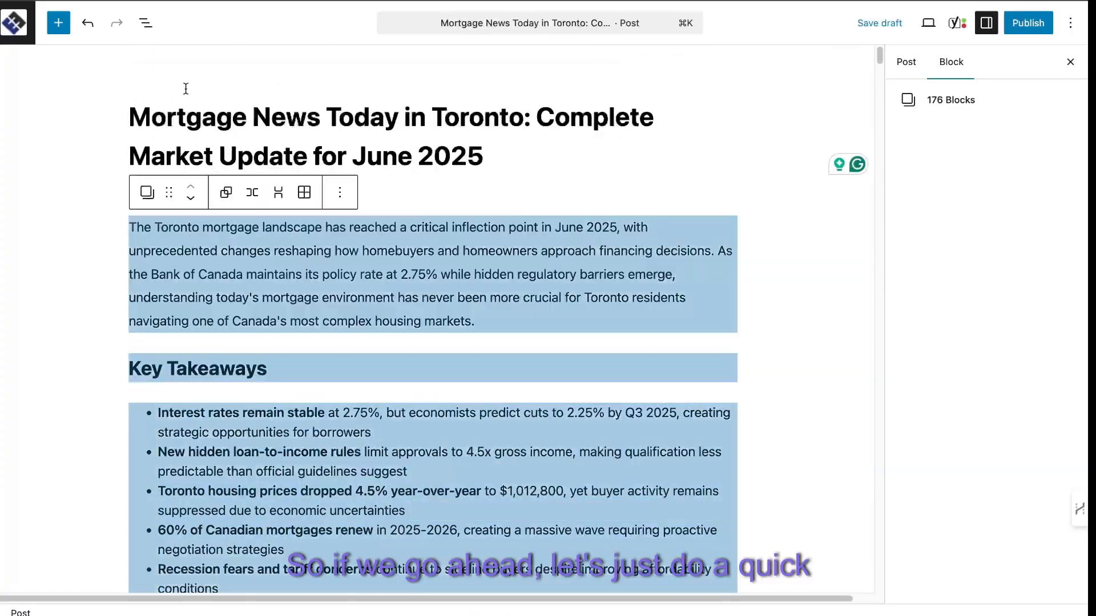
pyautogui.rightClick(276, 290)
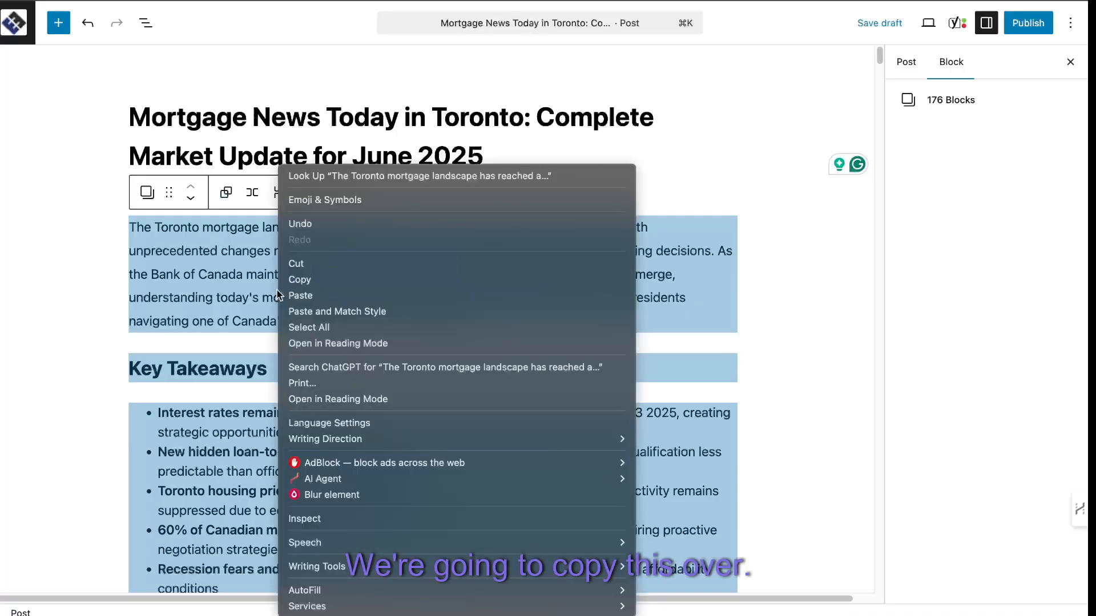
pyautogui.click(308, 283)
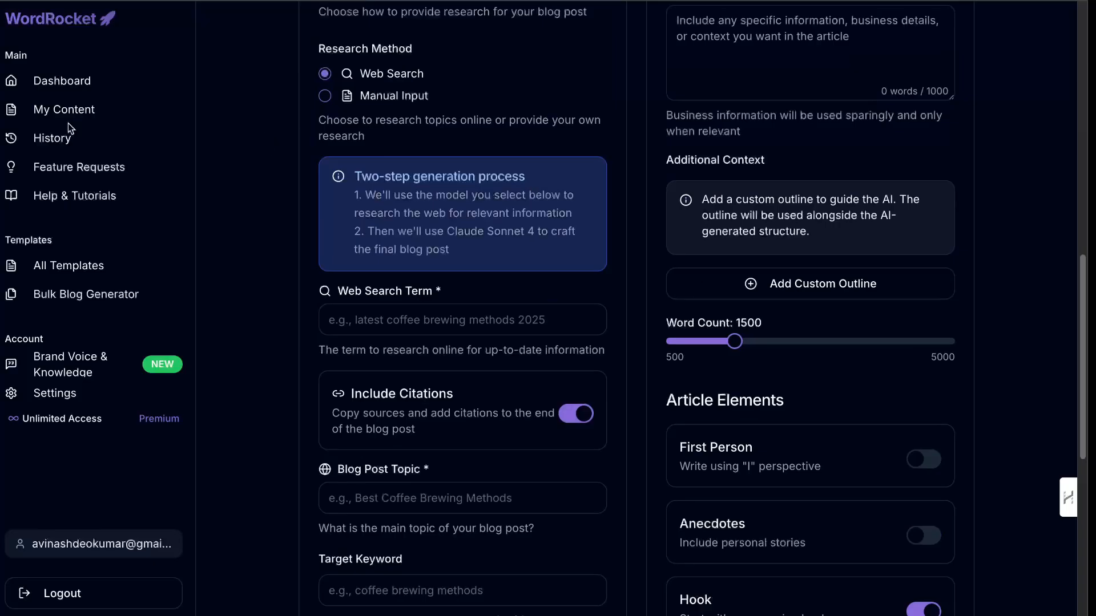
# Open the June 2025 best stocks article from WordRocket's saved content and bring it up in the WordPress post editor.
pyautogui.click(81, 110)
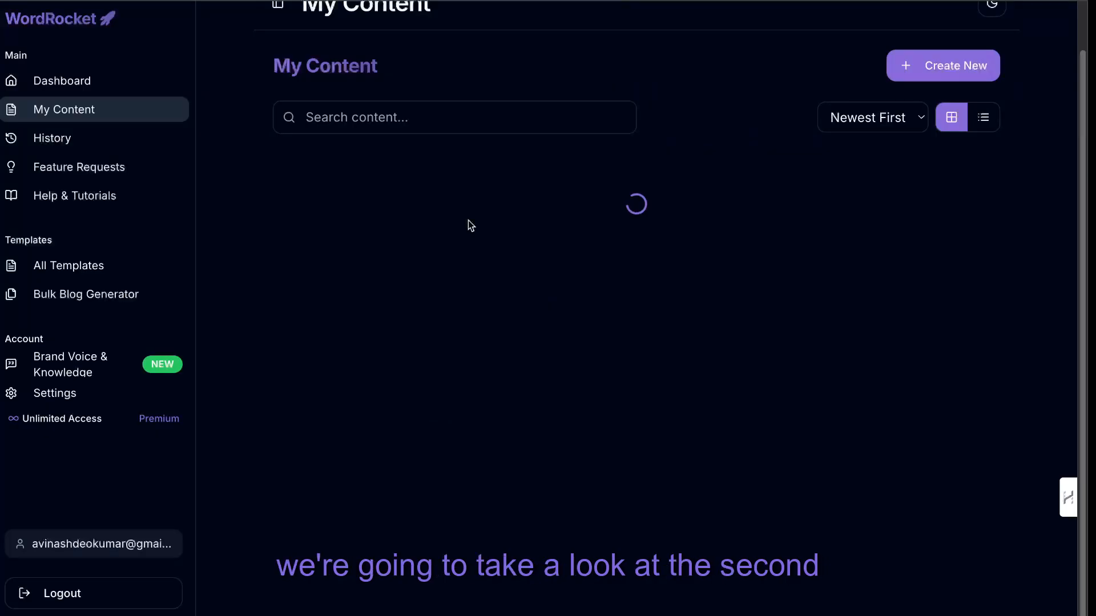
pyautogui.scroll(3, 470, 228)
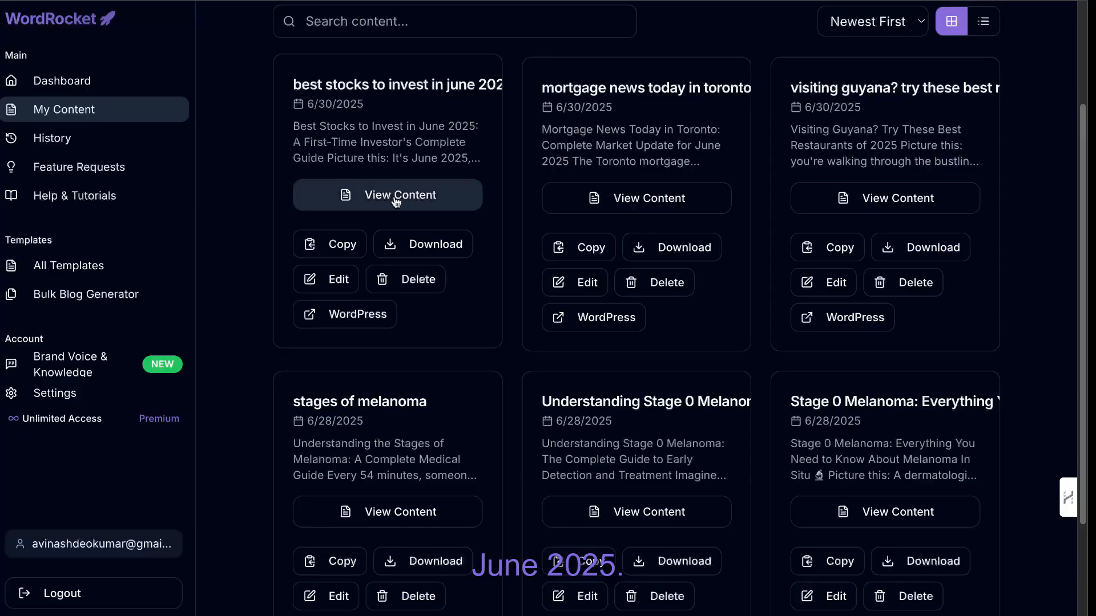
pyautogui.click(398, 197)
pyautogui.click(345, 162)
pyautogui.click(736, 154)
pyautogui.click(877, 89)
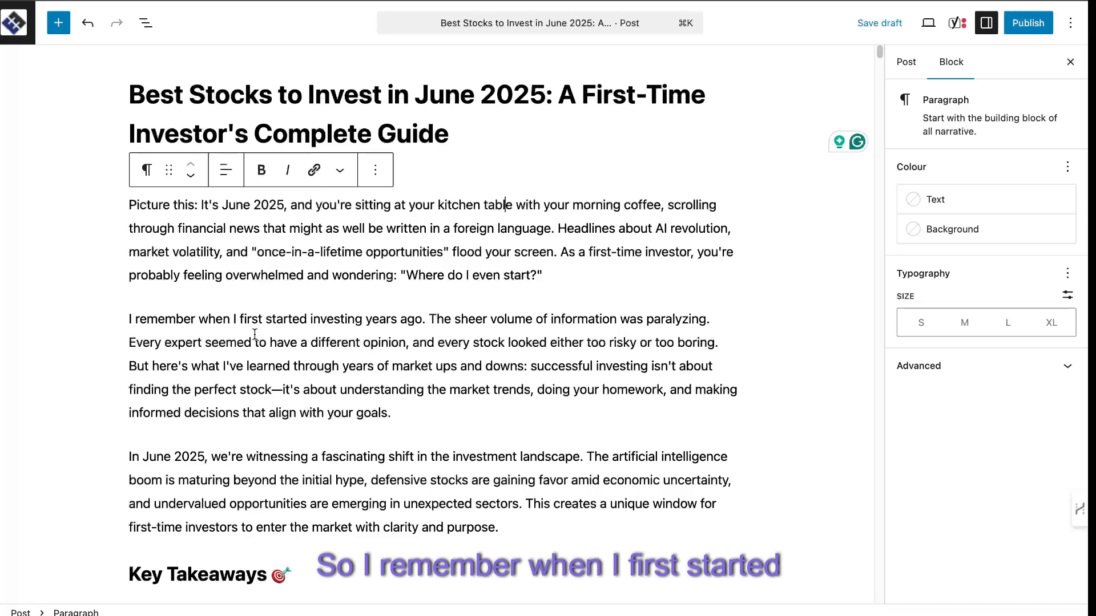
# Examine the stocks article's introduction, Key Takeaways and the start of the market landscape section.
pyautogui.scroll(-1, 399, 348)
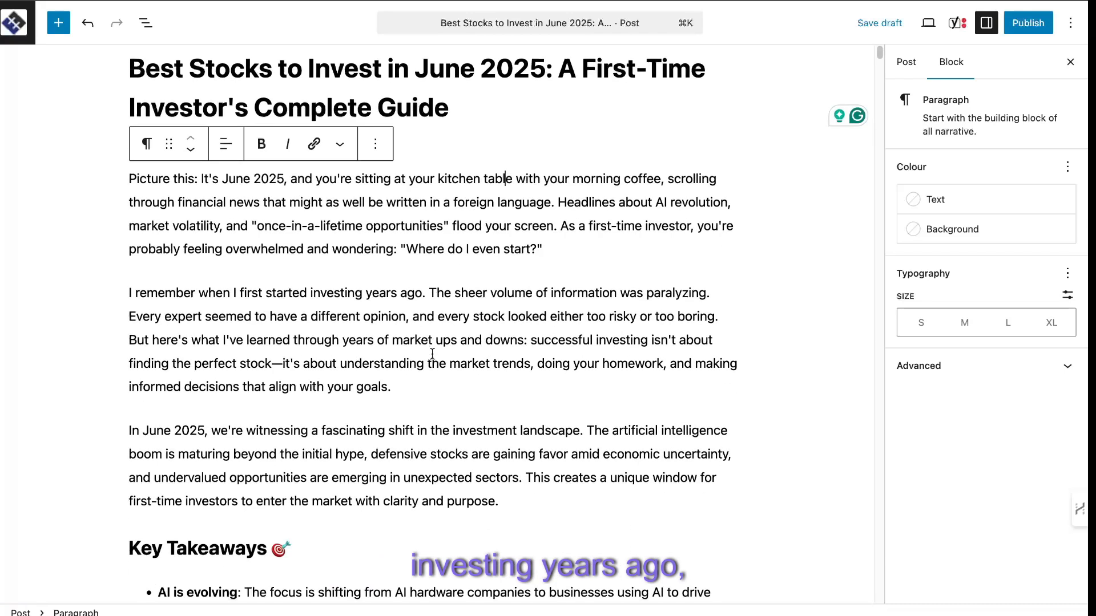
pyautogui.scroll(-1, 492, 324)
pyautogui.scroll(-1, 492, 326)
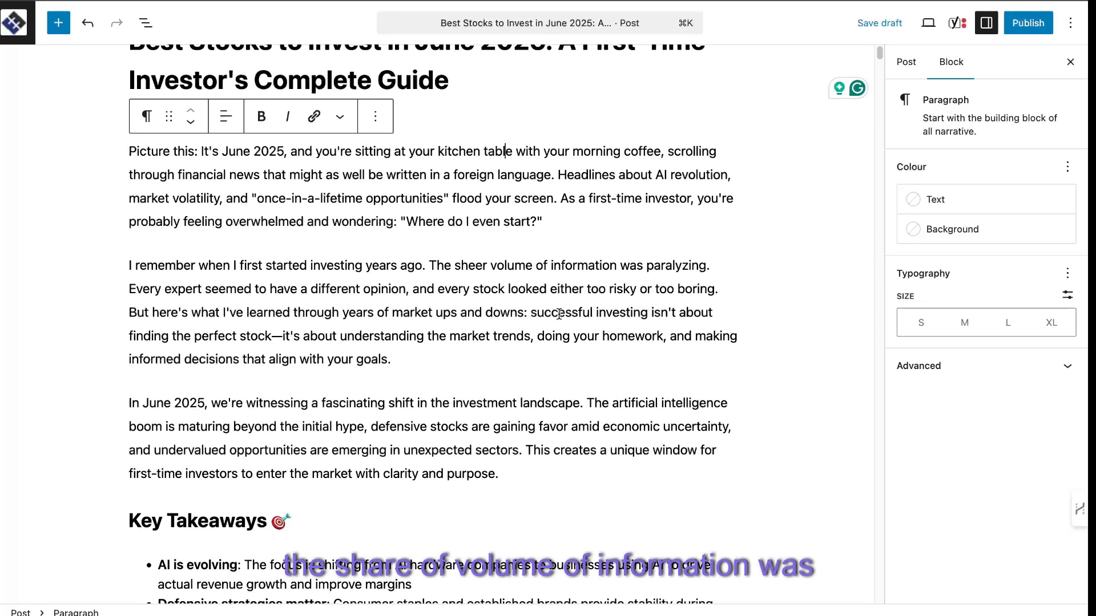
pyautogui.scroll(-5, 399, 328)
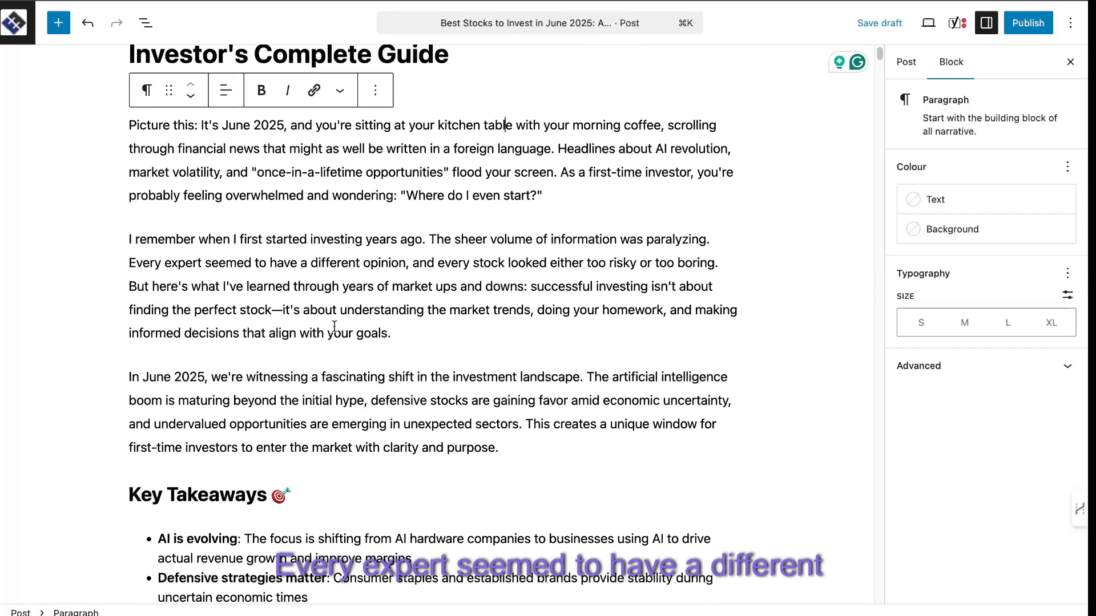
pyautogui.scroll(-3, 443, 331)
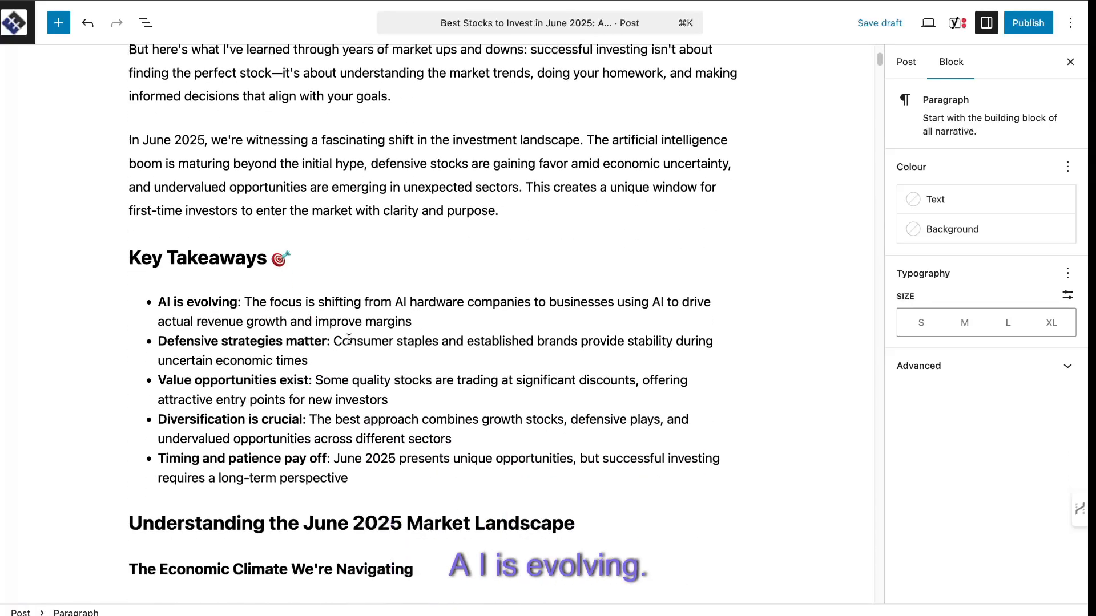
pyautogui.scroll(-1, 350, 342)
pyautogui.scroll(-1, 344, 341)
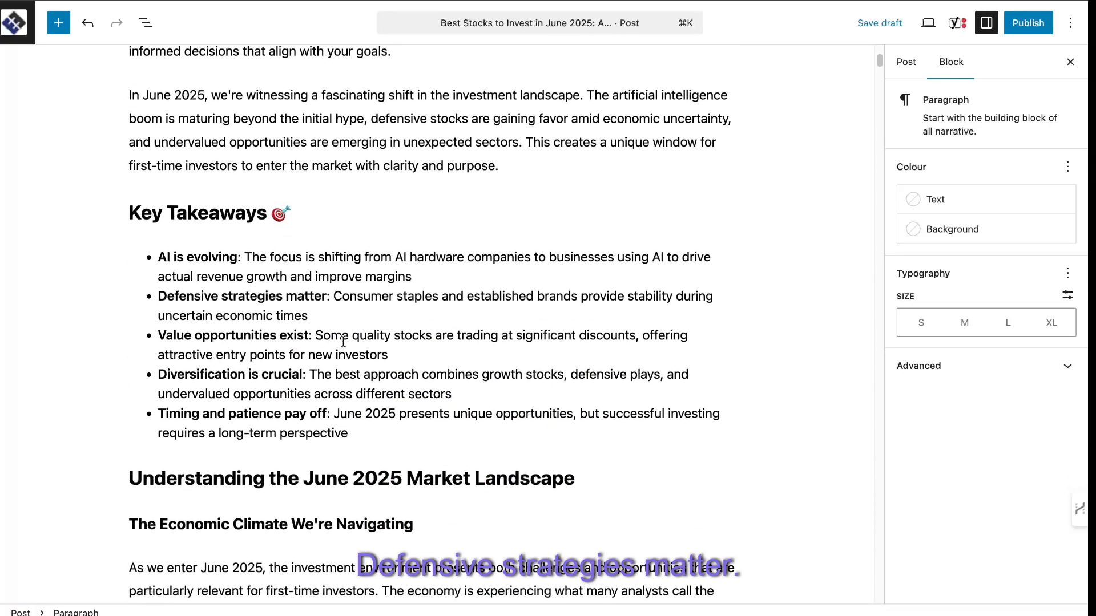
pyautogui.scroll(-1, 346, 356)
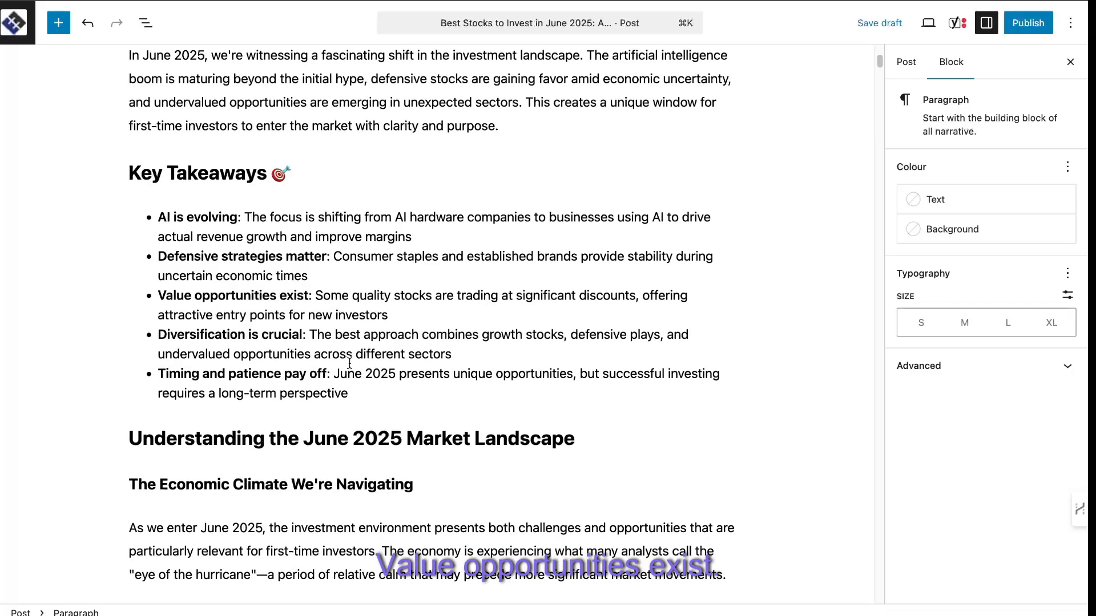
pyautogui.scroll(-2, 320, 325)
pyautogui.scroll(-1, 321, 323)
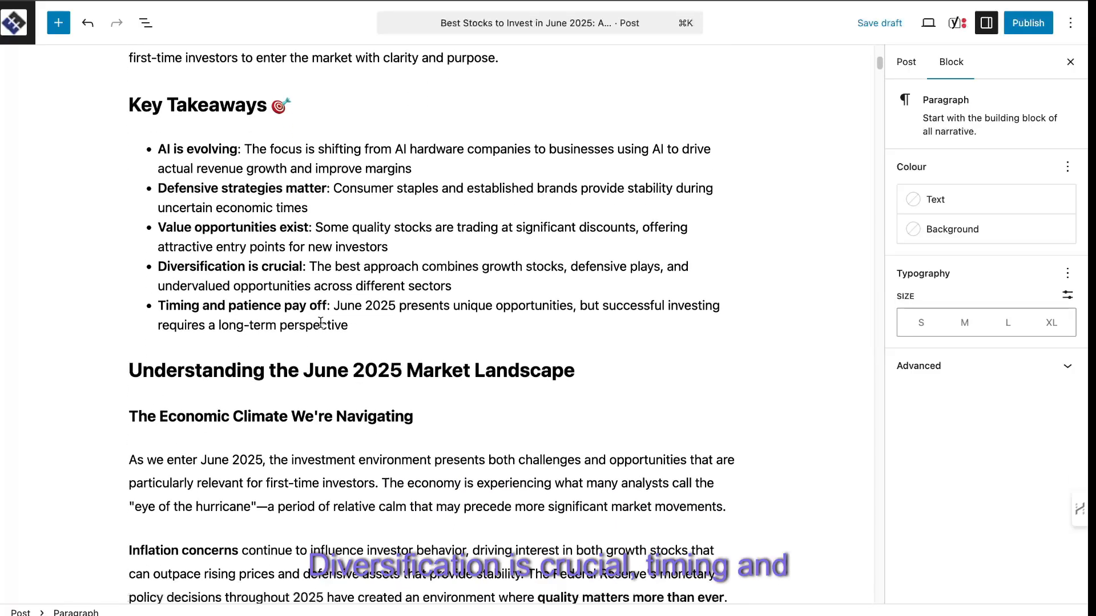
pyautogui.scroll(-5, 449, 354)
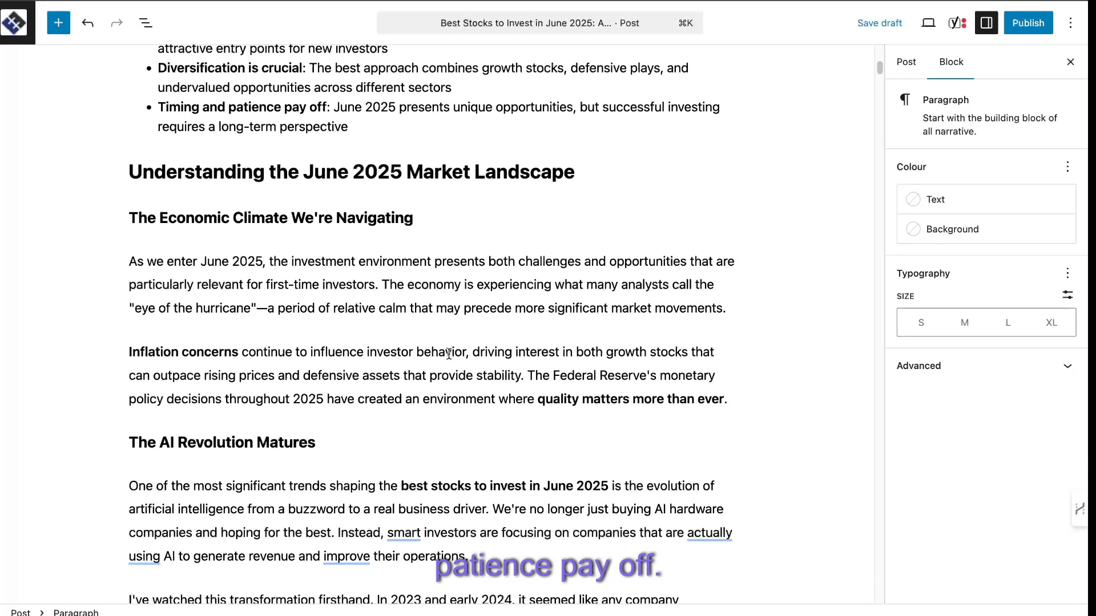
# Highlight "June 2025" in the market landscape heading and examine the stock picks down to the Investment Return Calculator code.
pyautogui.doubleClick(319, 176)
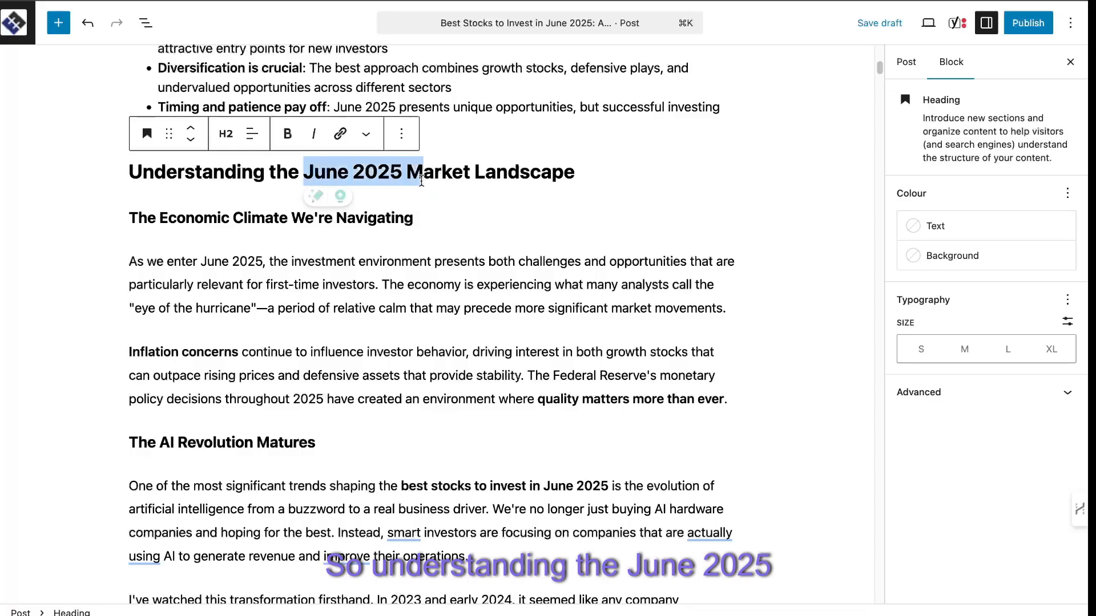
pyautogui.scroll(-20, 448, 245)
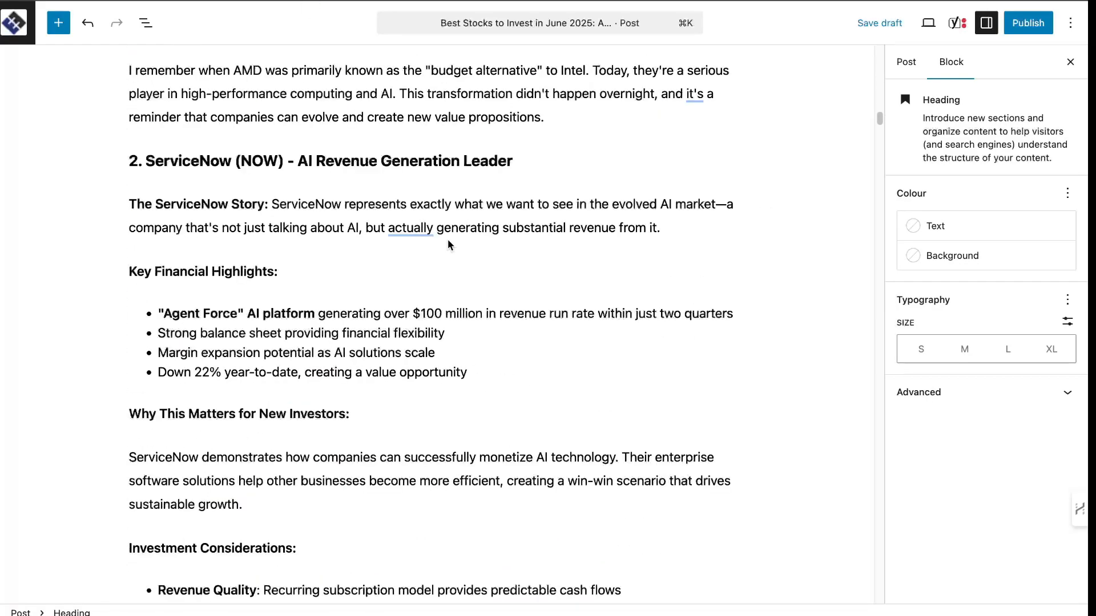
pyautogui.scroll(-20, 447, 245)
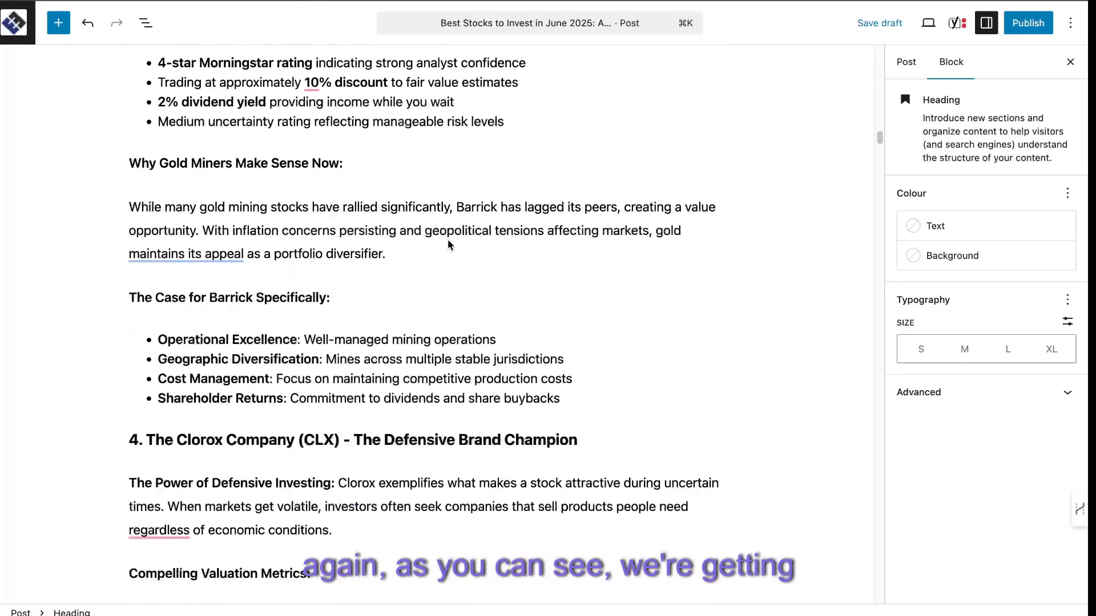
pyautogui.scroll(-10, 448, 245)
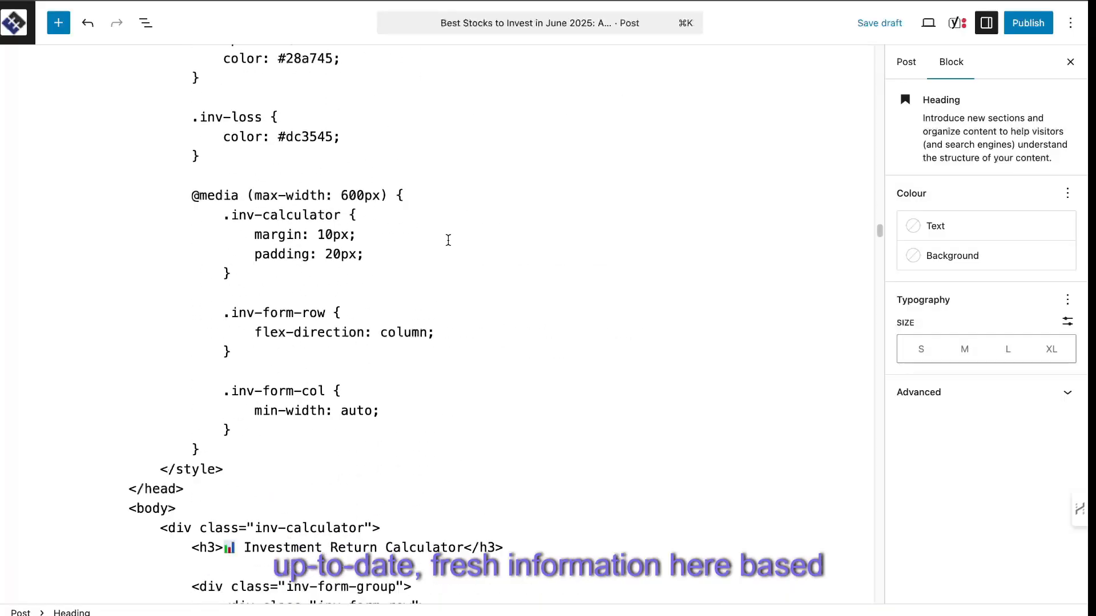
# Select the Investment Return Calculator code, replace its Code block with a Custom HTML block, and preview the calculator.
pyautogui.scroll(-20, 448, 240)
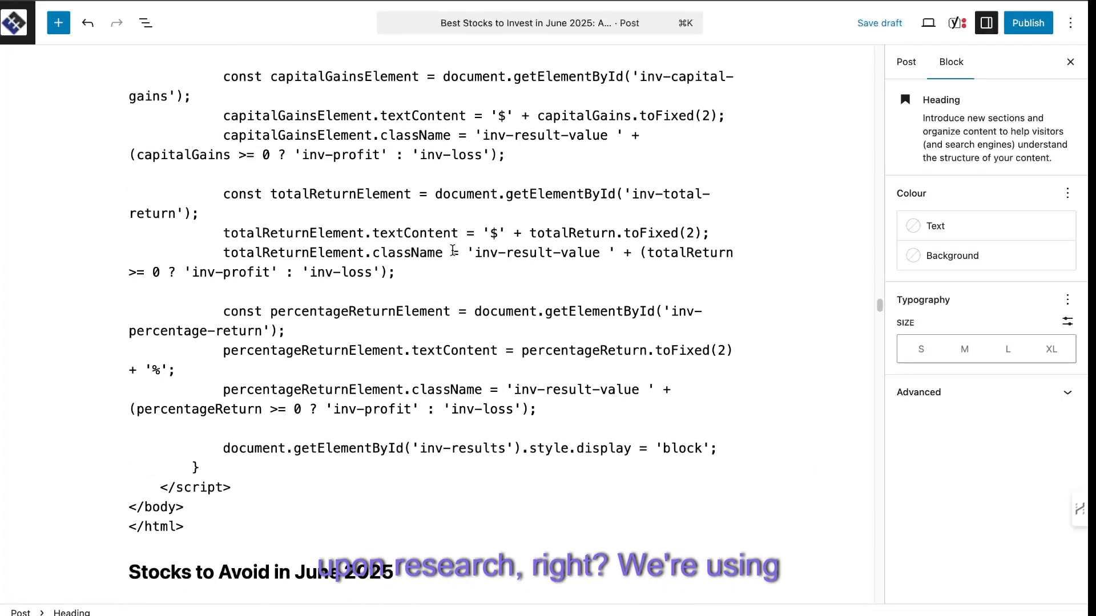
pyautogui.scroll(-10, 448, 245)
pyautogui.scroll(6, 448, 245)
pyautogui.moveTo(204, 281); pyautogui.dragTo(131, 409)
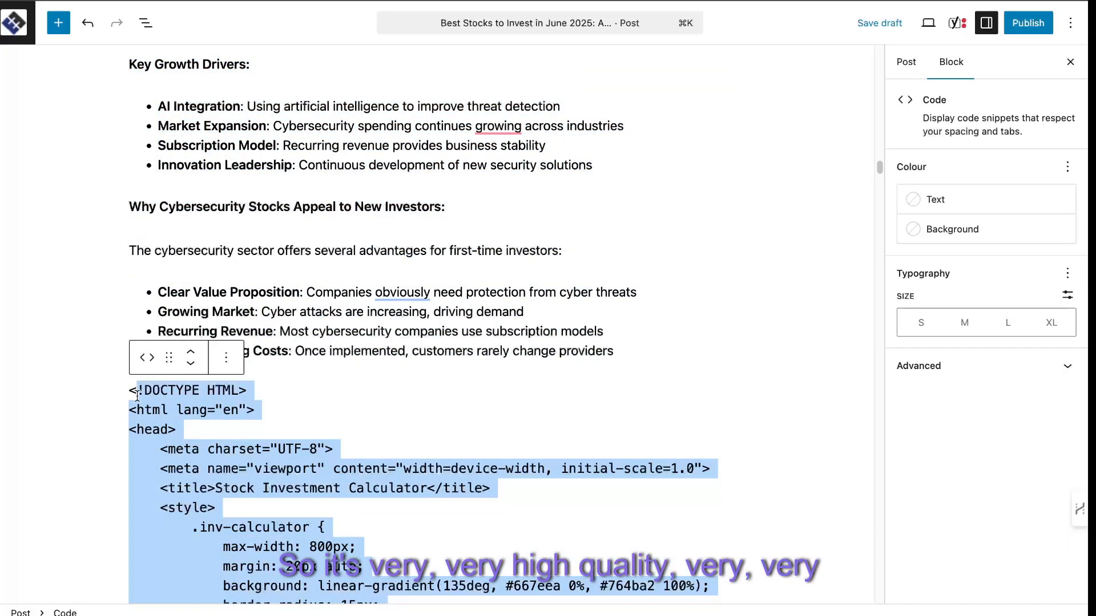
pyautogui.rightClick(222, 394)
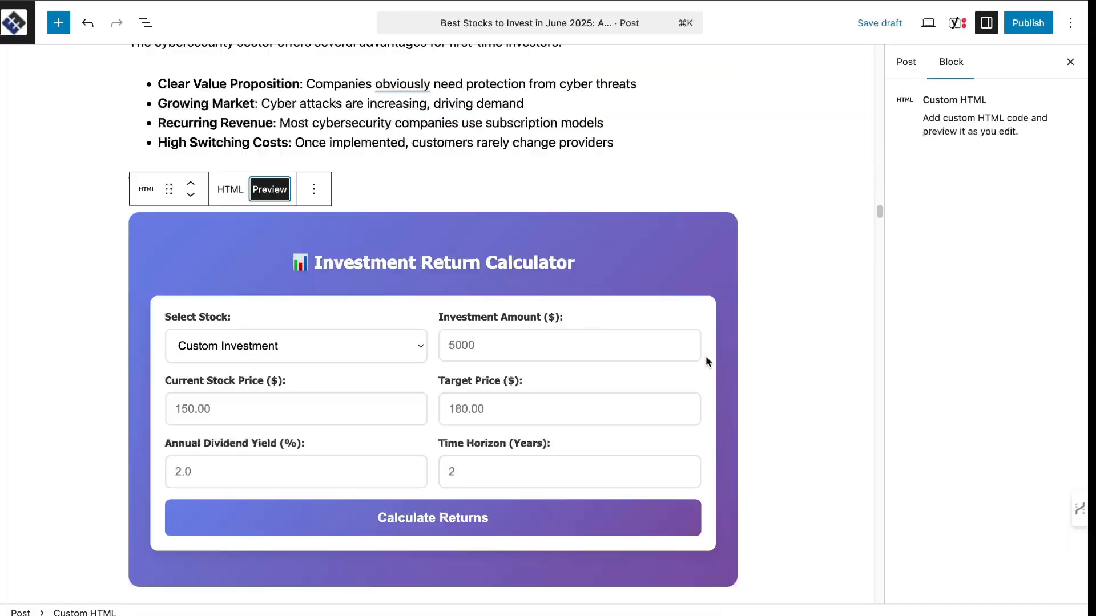
pyautogui.scroll(5, 705, 360)
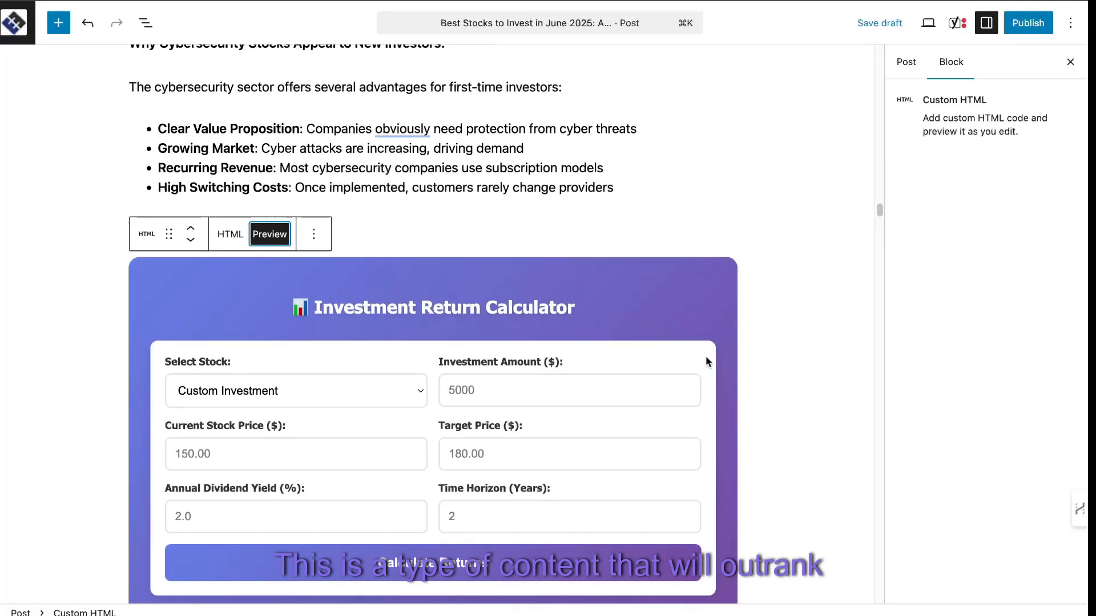
pyautogui.scroll(-10, 706, 361)
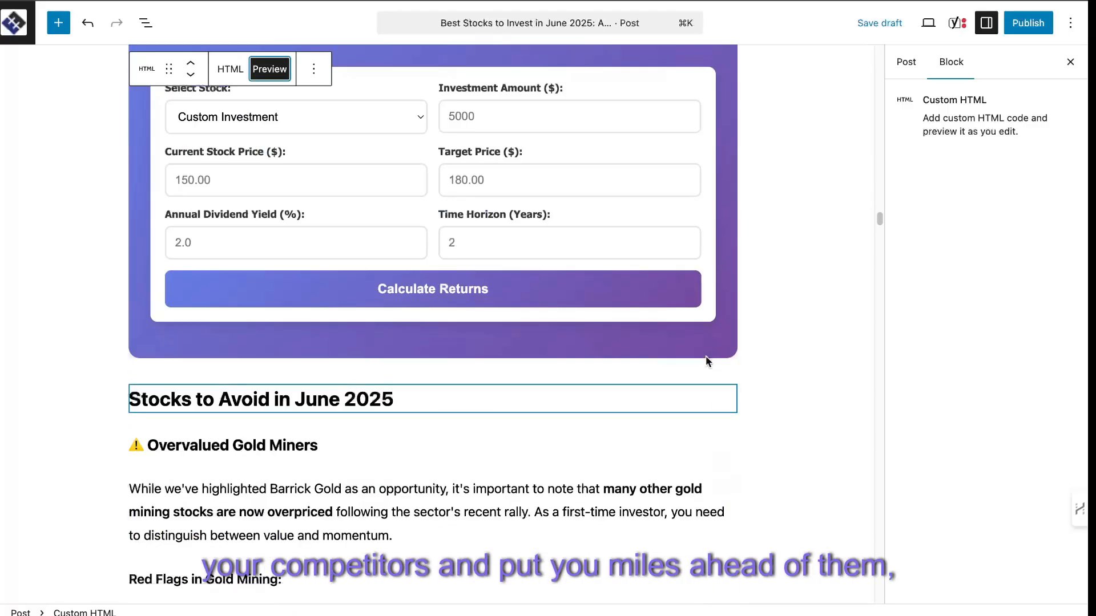
pyautogui.scroll(2, 706, 361)
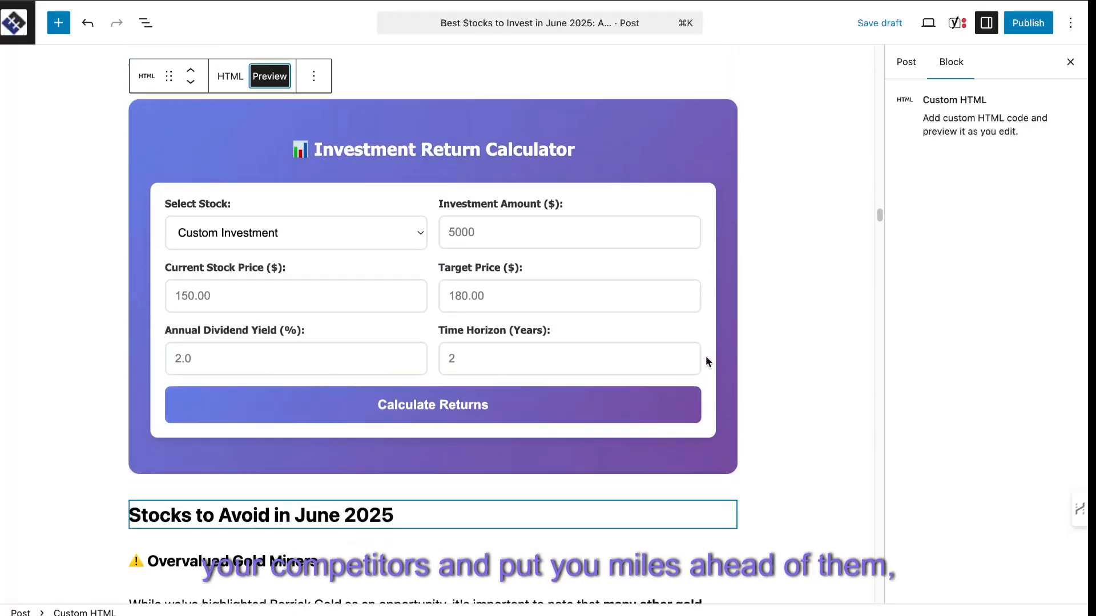
# Examine the rest of the stocks article, from the stocks to avoid through portfolio guidance to the meta information and references.
pyautogui.click(769, 382)
pyautogui.scroll(-15, 769, 383)
pyautogui.scroll(-20, 768, 379)
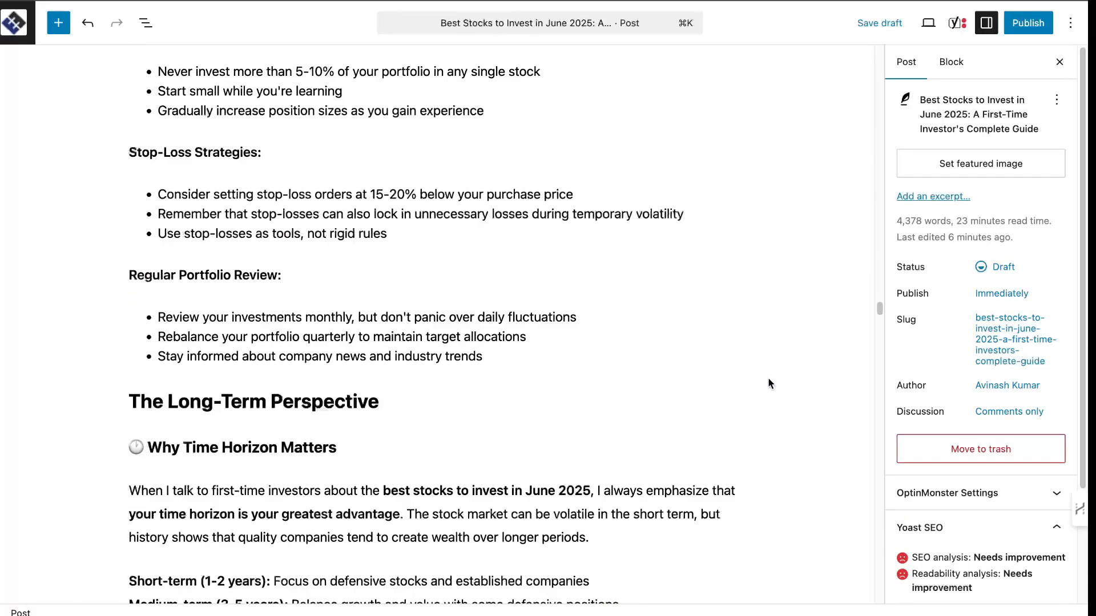
pyautogui.scroll(-20, 770, 382)
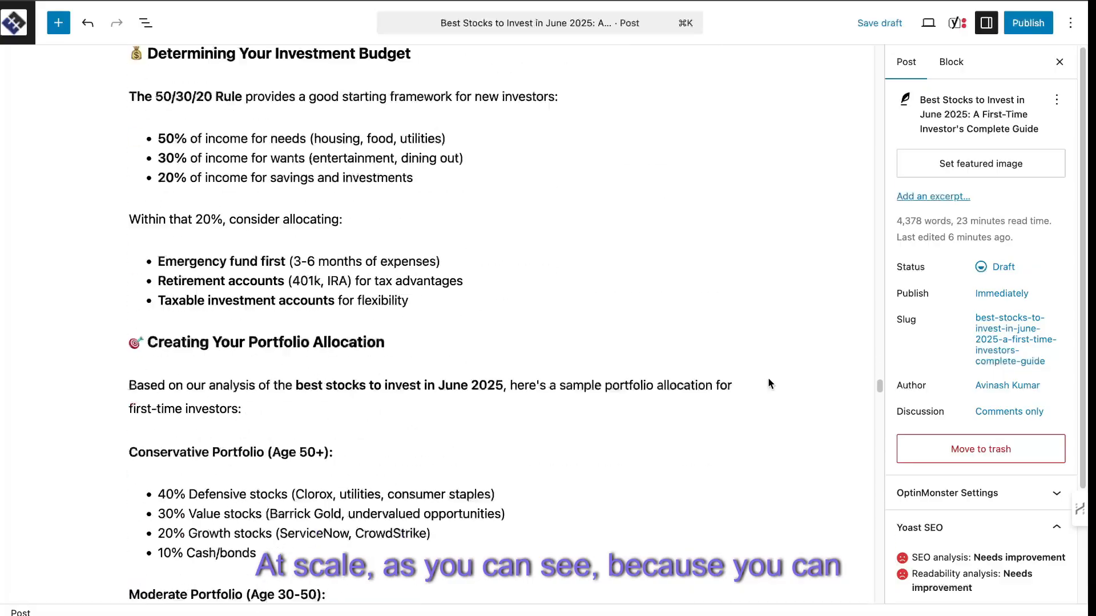
pyautogui.scroll(-20, 769, 383)
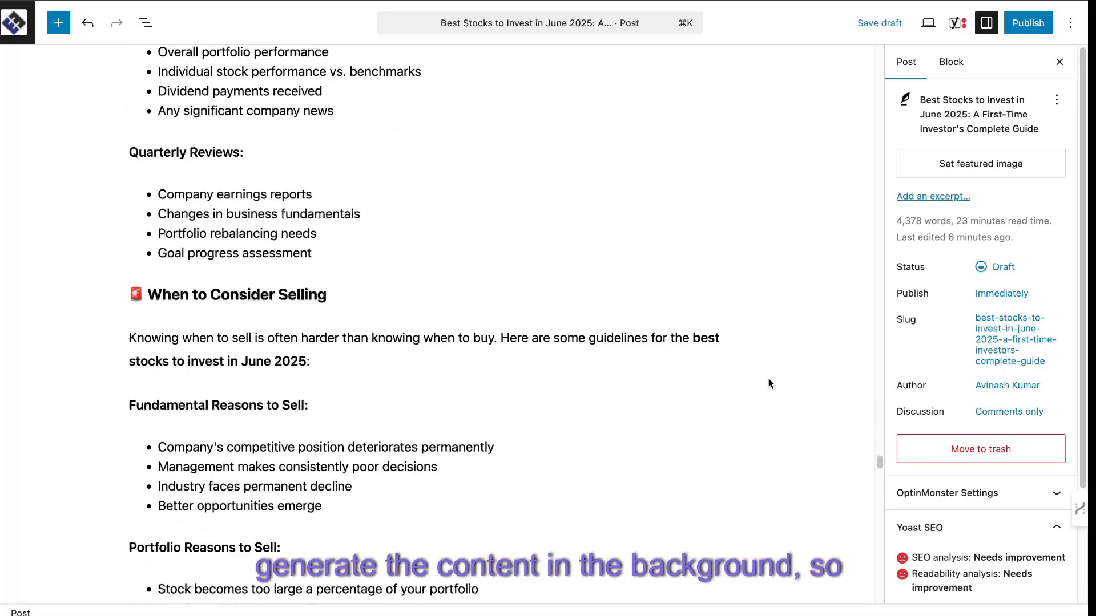
pyautogui.scroll(-14, 768, 383)
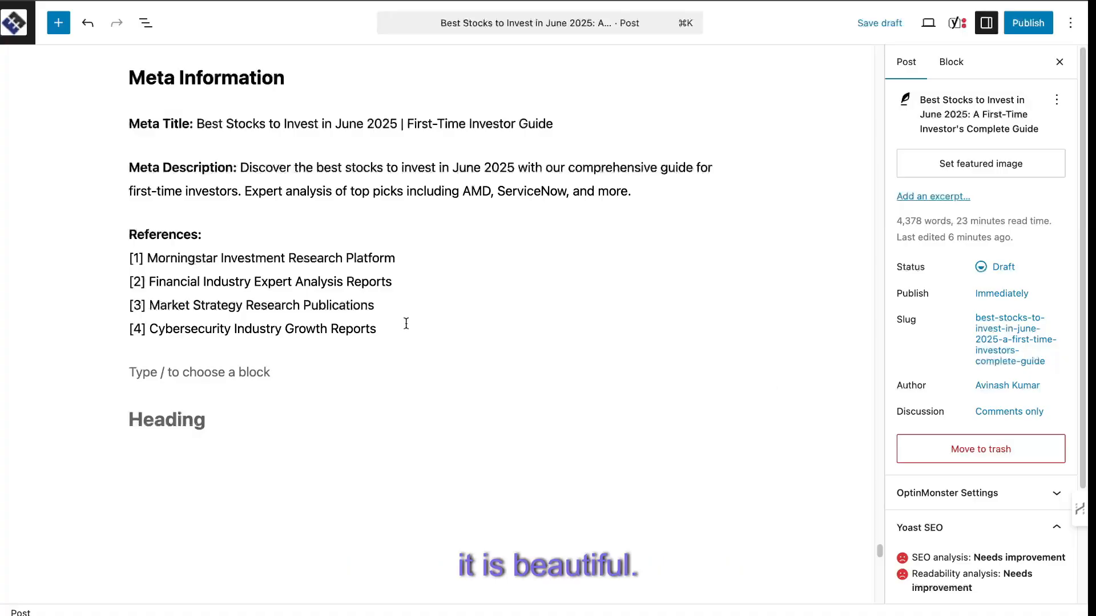
pyautogui.scroll(2, 150, 317)
pyautogui.scroll(20, 381, 357)
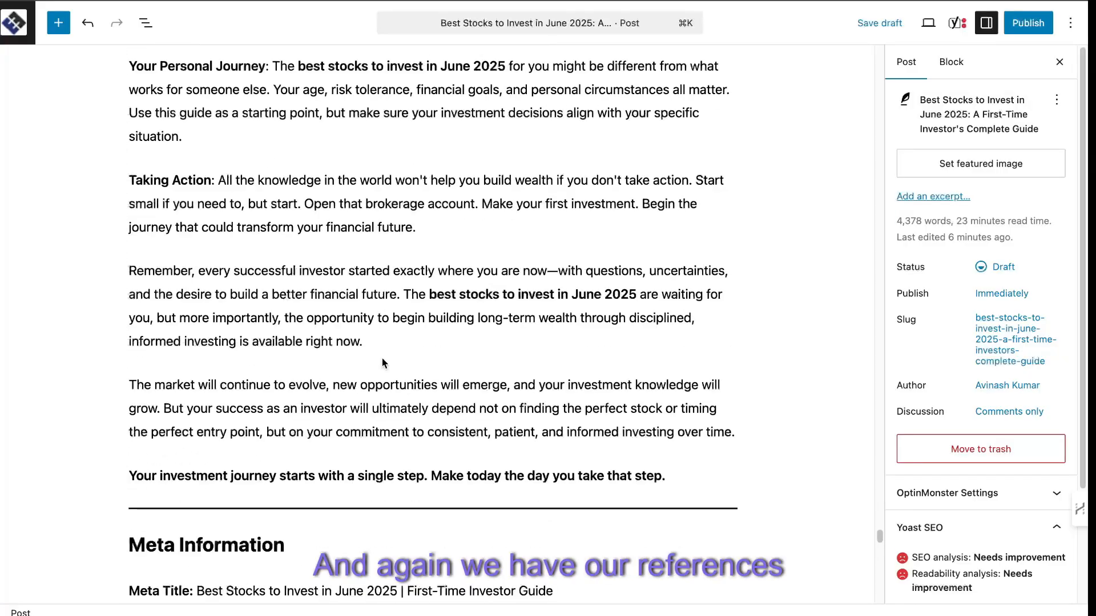
pyautogui.scroll(-5, 381, 357)
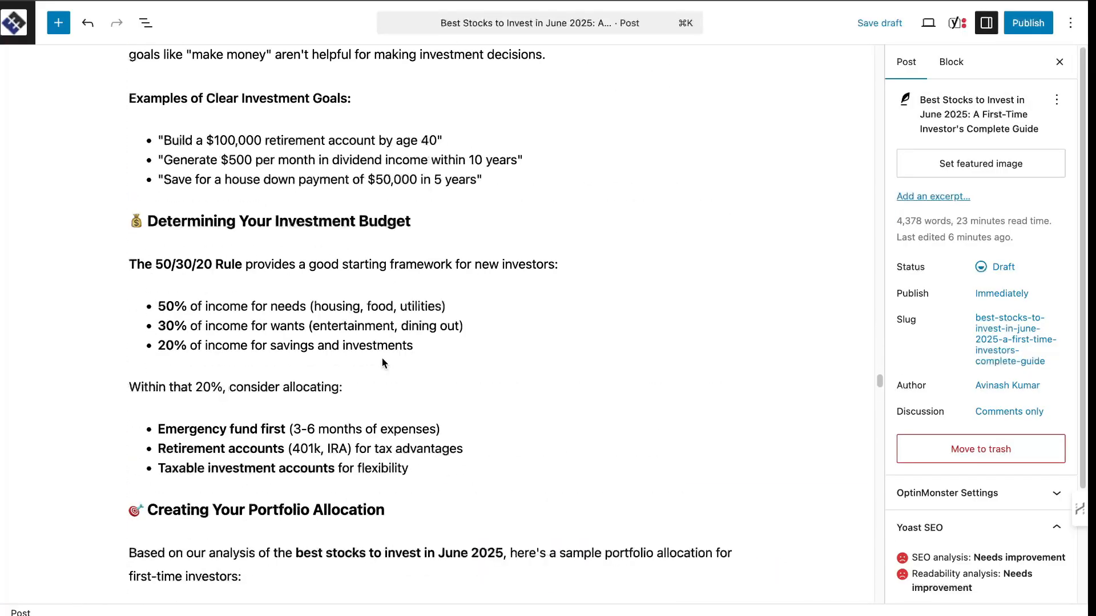
pyautogui.scroll(20, 382, 358)
pyautogui.scroll(5, 382, 358)
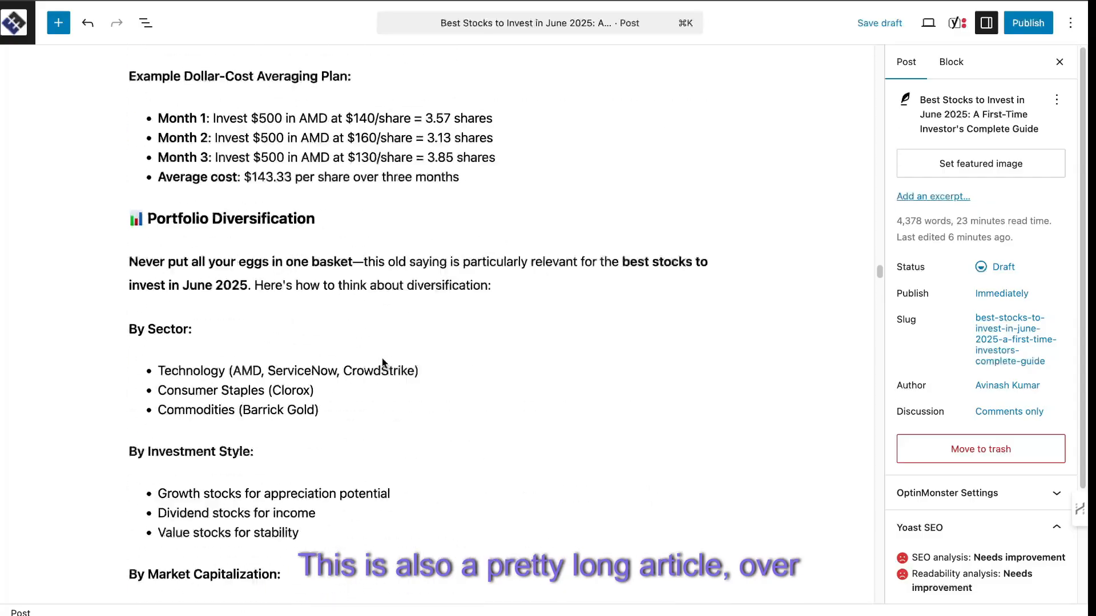
pyautogui.scroll(-15, 382, 358)
pyautogui.scroll(-20, 382, 357)
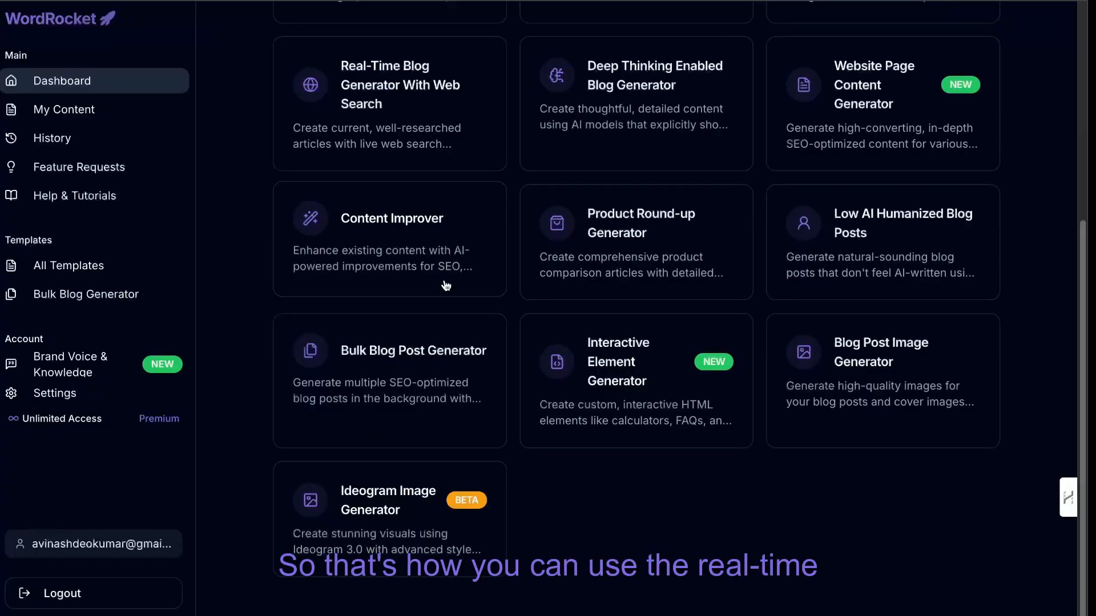
# Switch to WordRocket, open the Real-Time Blog Generator With Web Search template and examine its content research form and article options.
pyautogui.scroll(1, 437, 277)
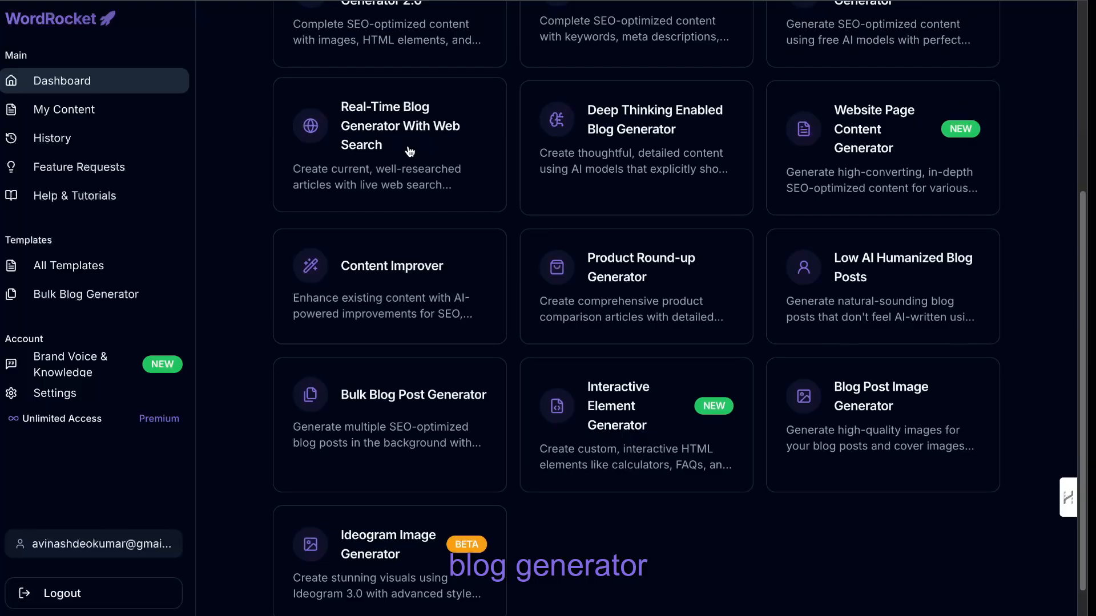
pyautogui.click(409, 151)
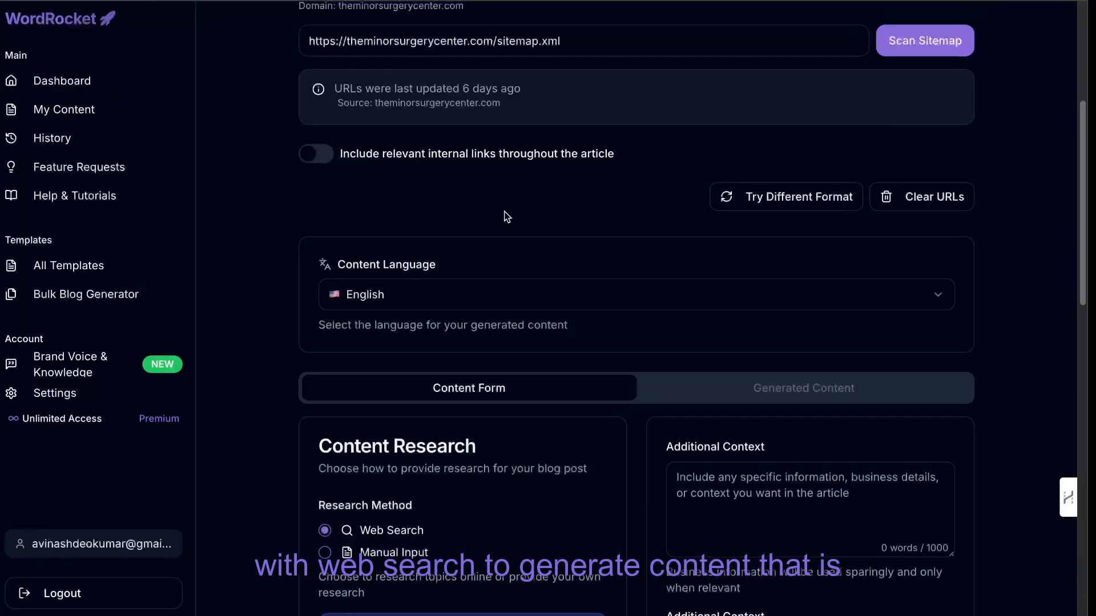
pyautogui.scroll(-5, 507, 216)
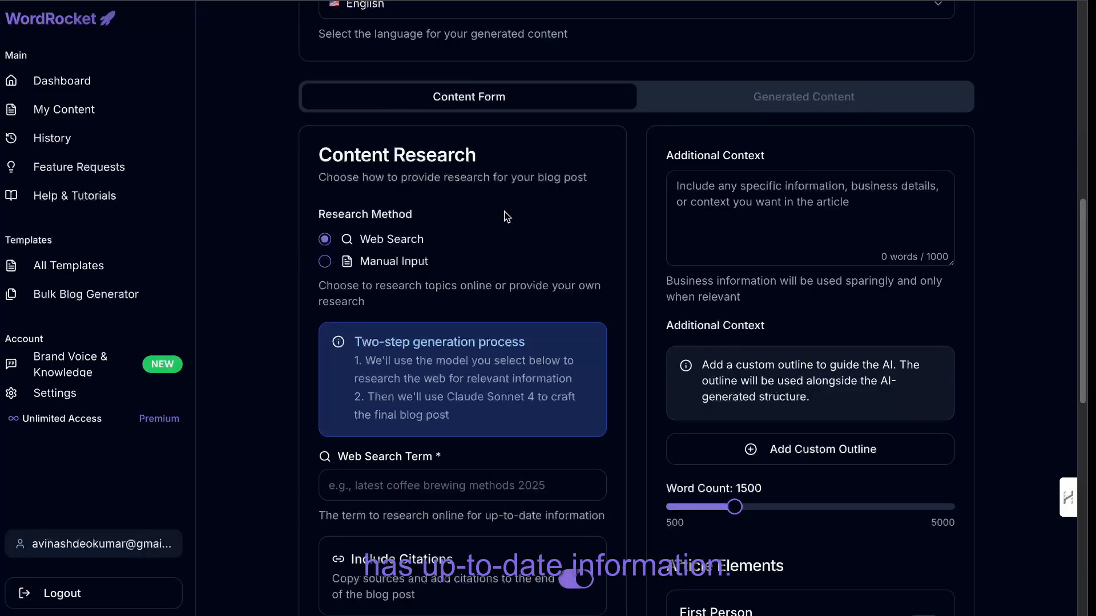
pyautogui.scroll(-1, 506, 217)
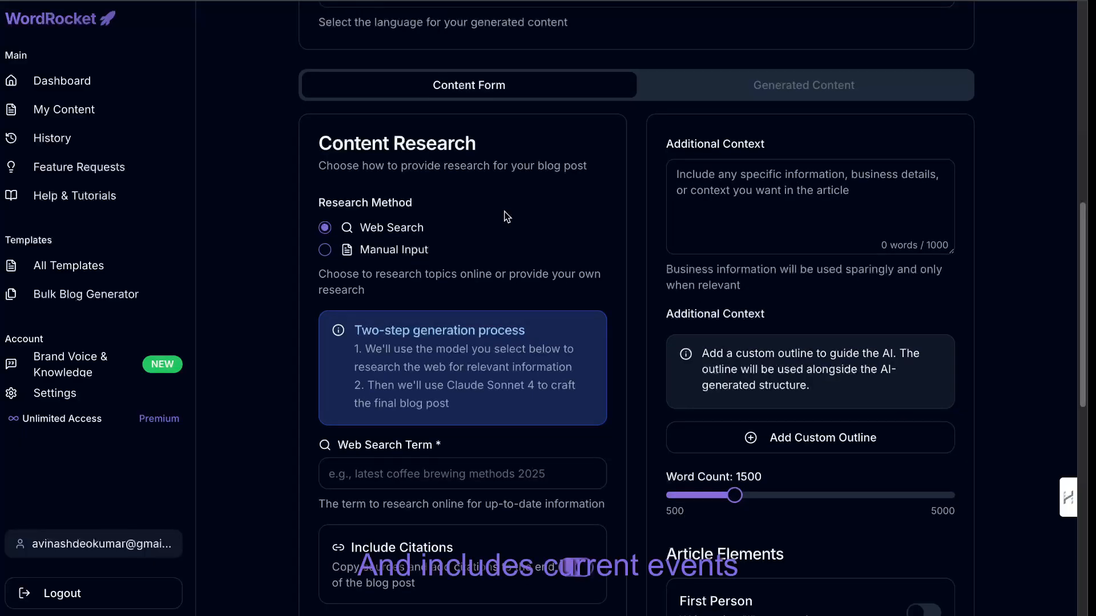
pyautogui.scroll(-4, 507, 217)
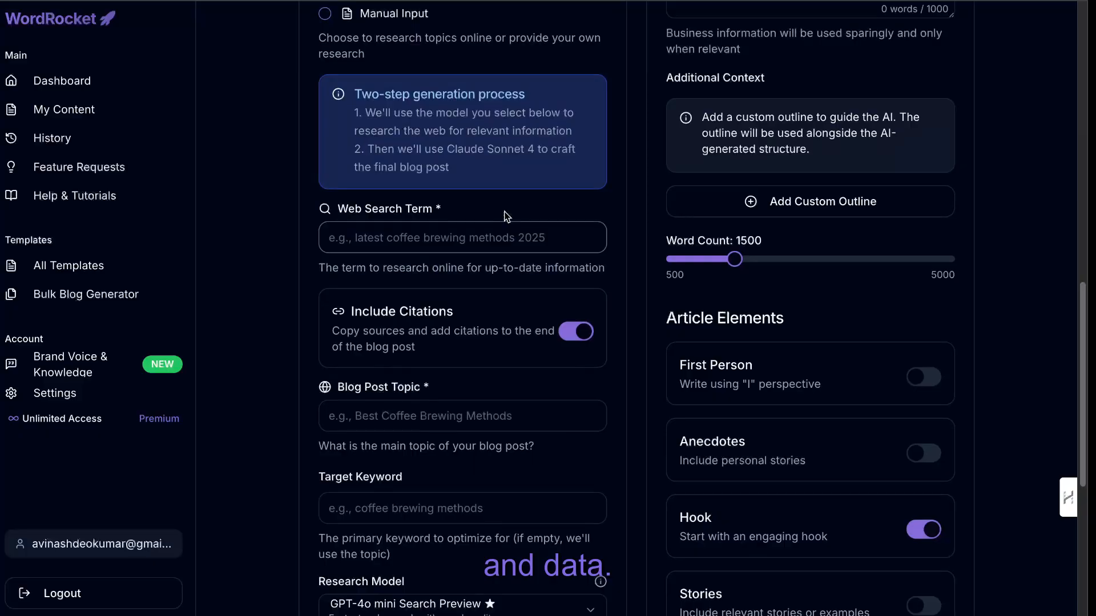
pyautogui.scroll(15, 507, 217)
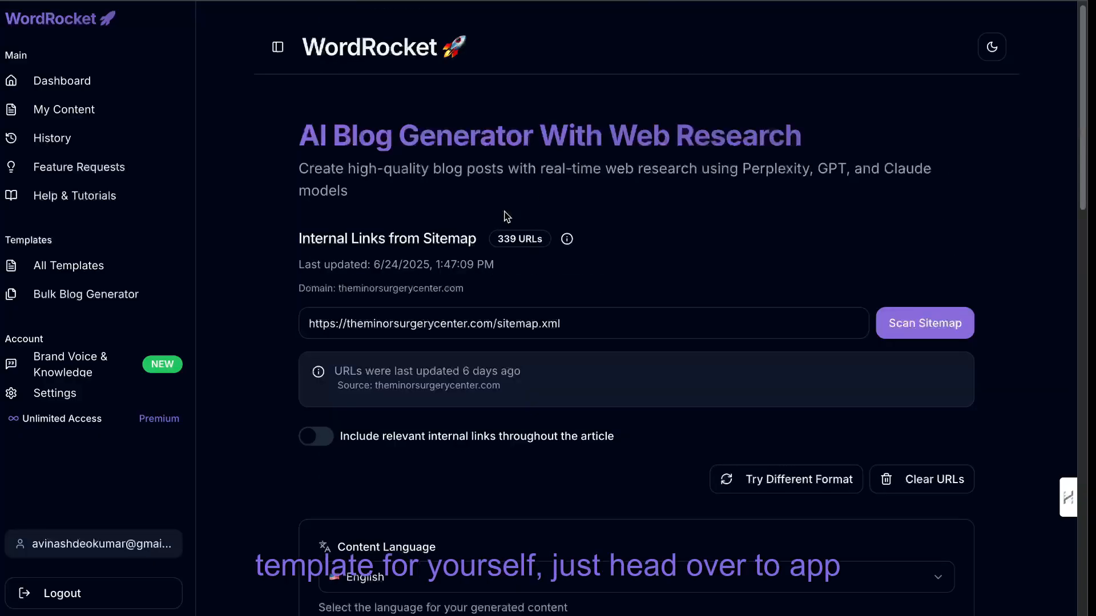
# Return to the WordRocket dashboard and look over its content templates.
pyautogui.scroll(-1, 507, 217)
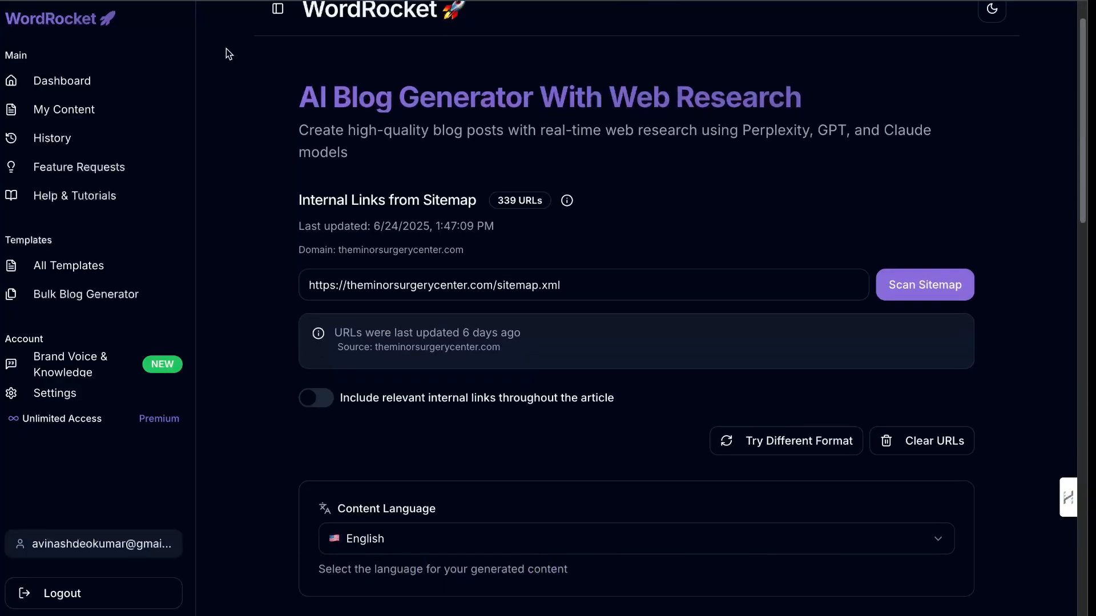
pyautogui.click(71, 80)
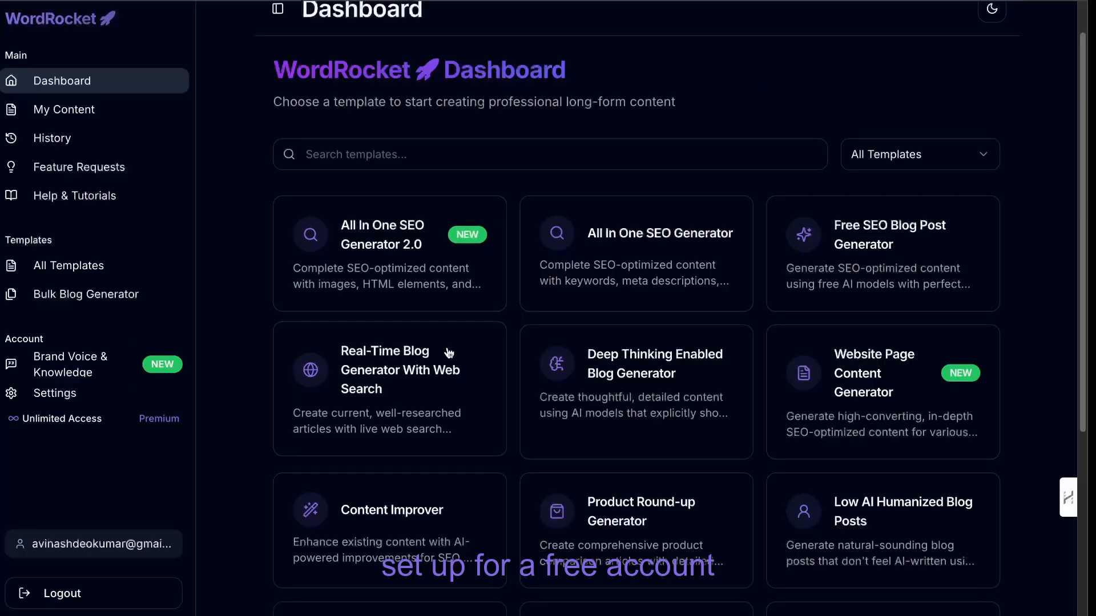
pyautogui.scroll(-1, 436, 406)
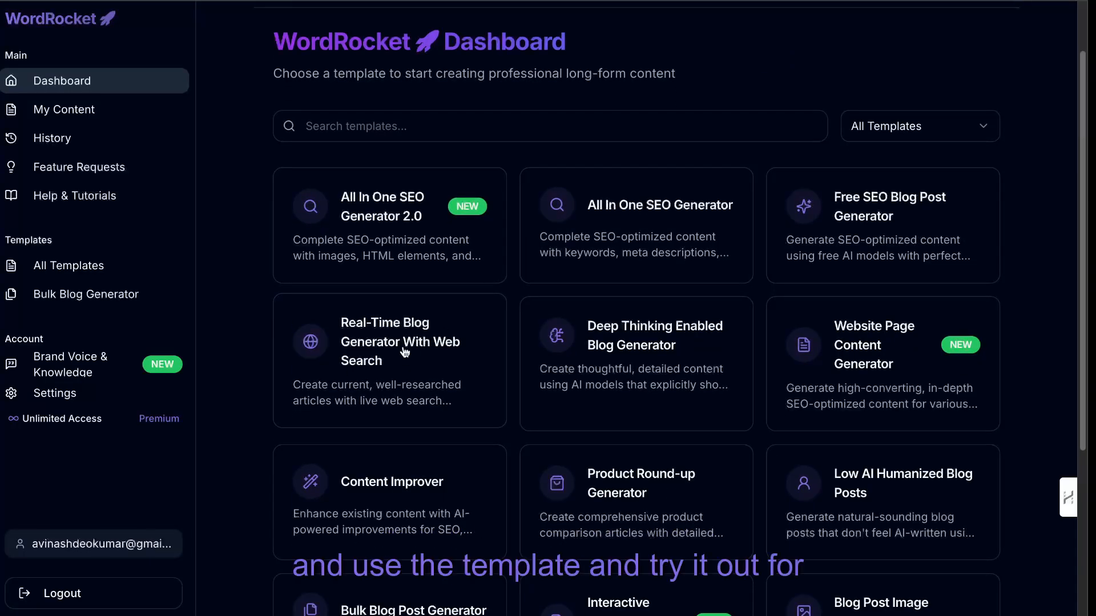